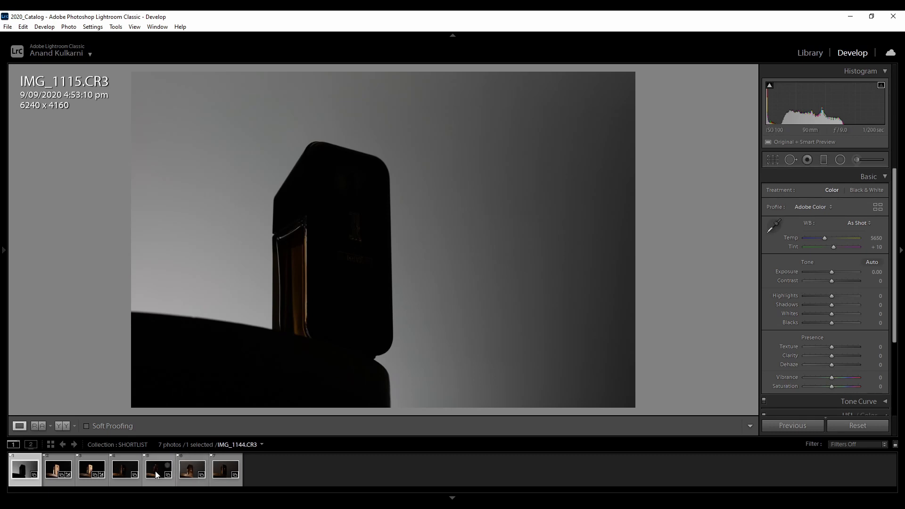
Review the shortlisted perfume bottle shots from IMG_1109 through IMG_1171, ending on IMG_1160
click(55, 473)
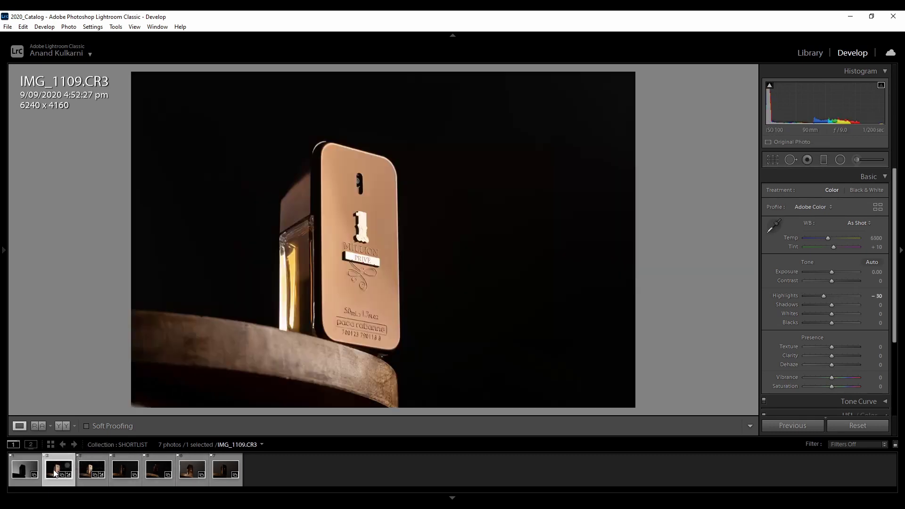
click(88, 473)
click(121, 473)
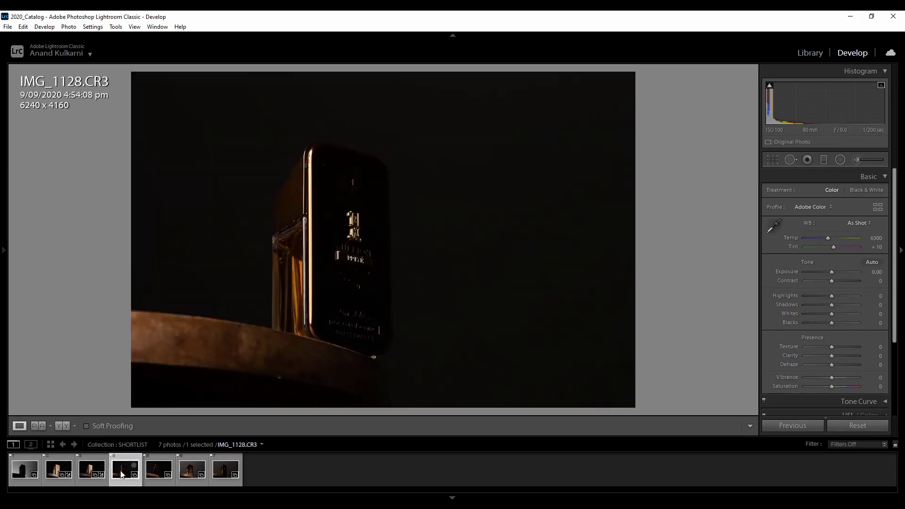
click(158, 474)
click(191, 475)
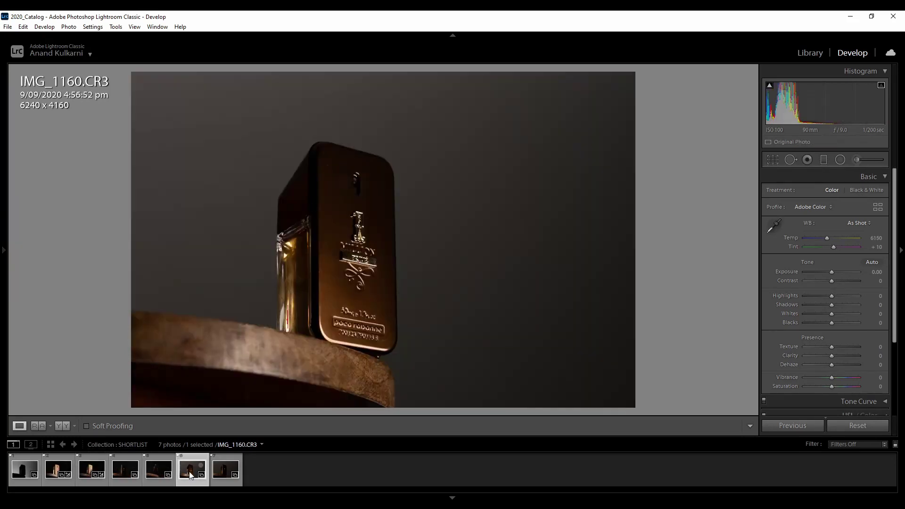
click(218, 474)
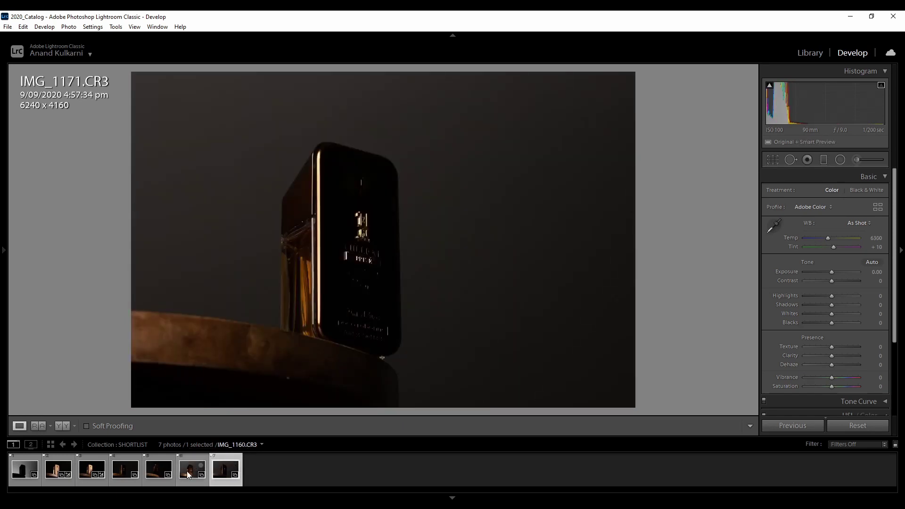
click(204, 474)
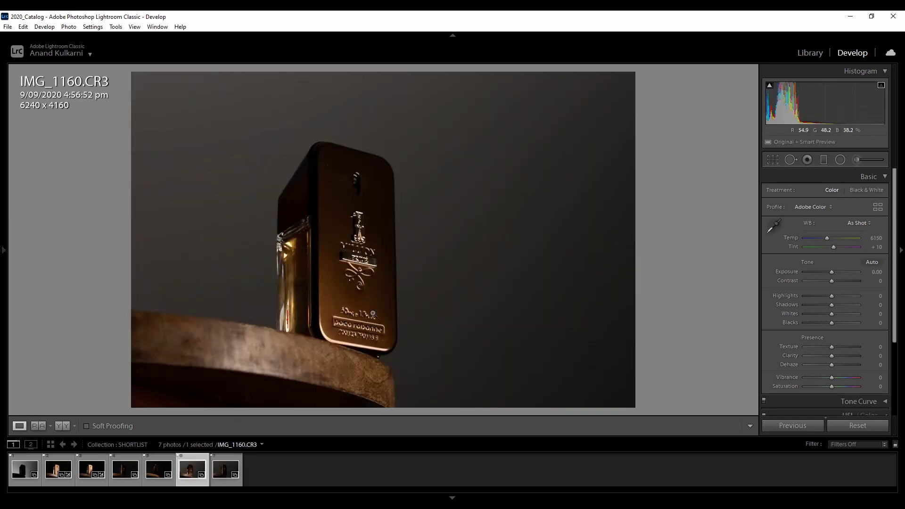
Examine the bottle's logo and lettering up close in IMG_1160, IMG_1128, IMG_1191 and IMG_1109, and view IMG_1144 in full
click(358, 229)
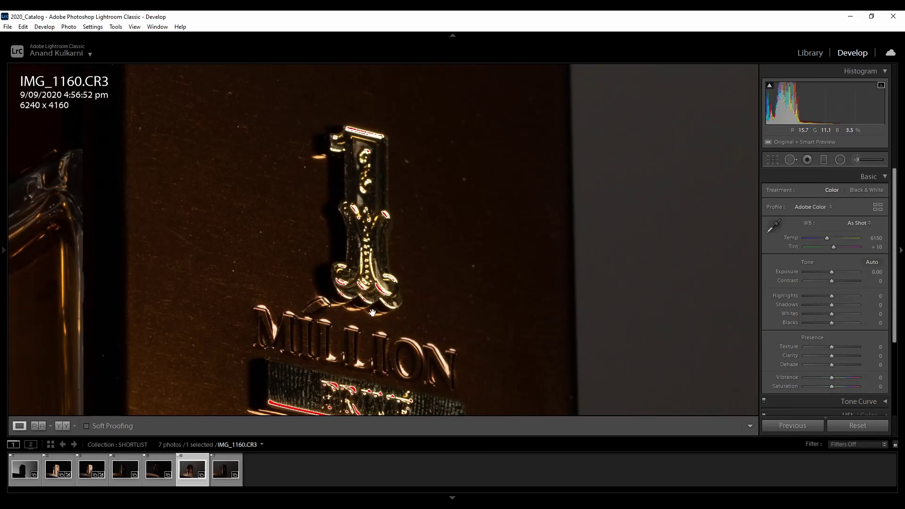
click(353, 332)
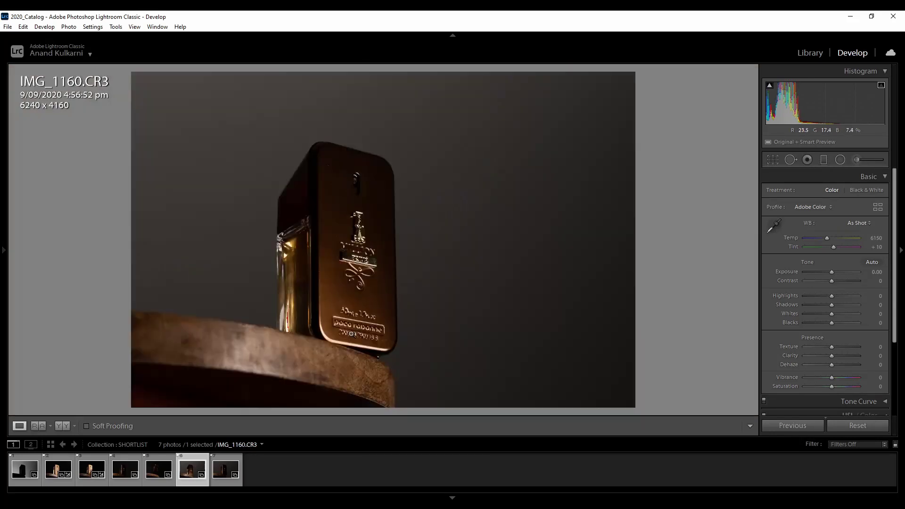
click(157, 475)
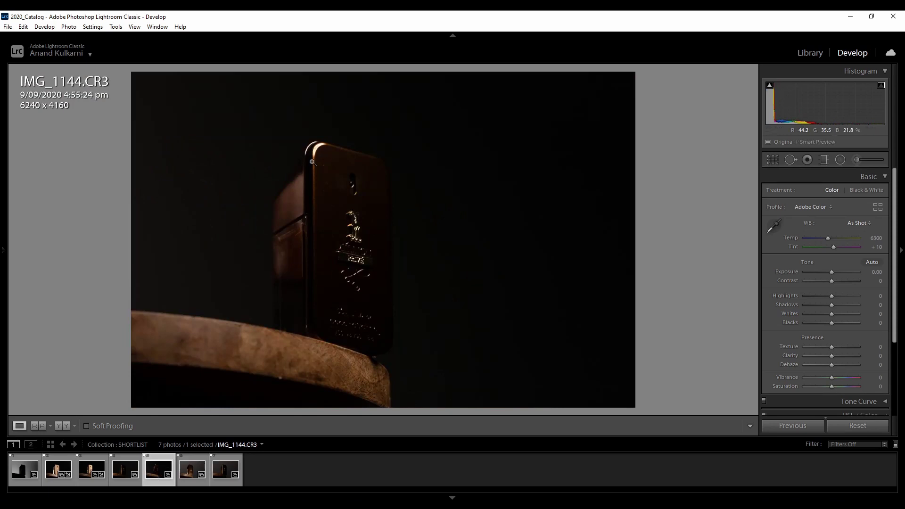
click(123, 471)
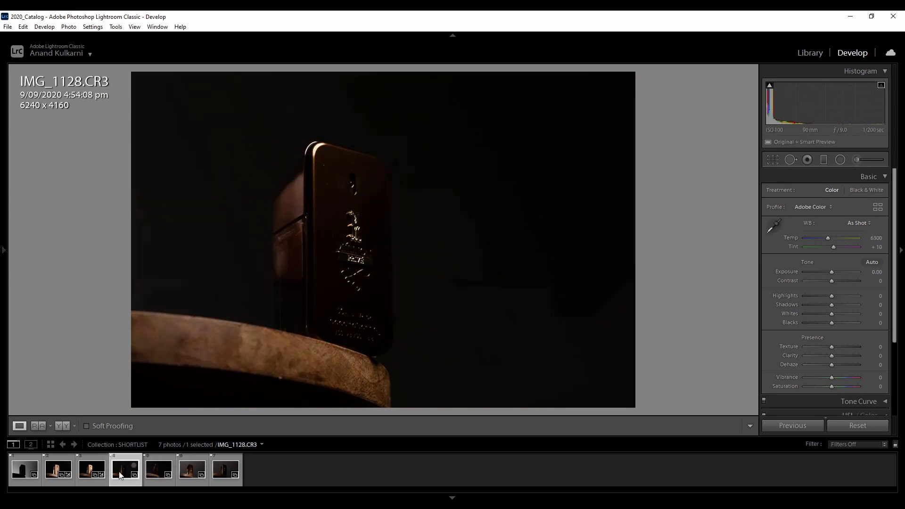
click(356, 222)
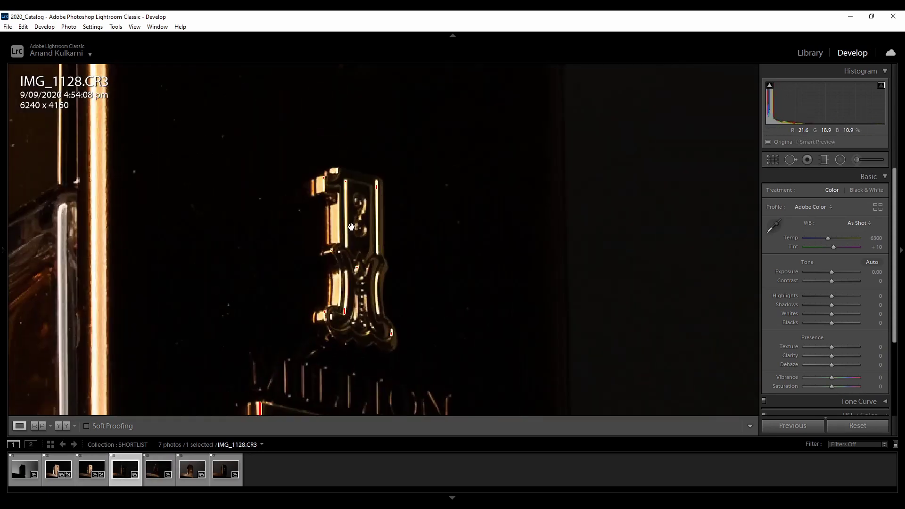
click(92, 469)
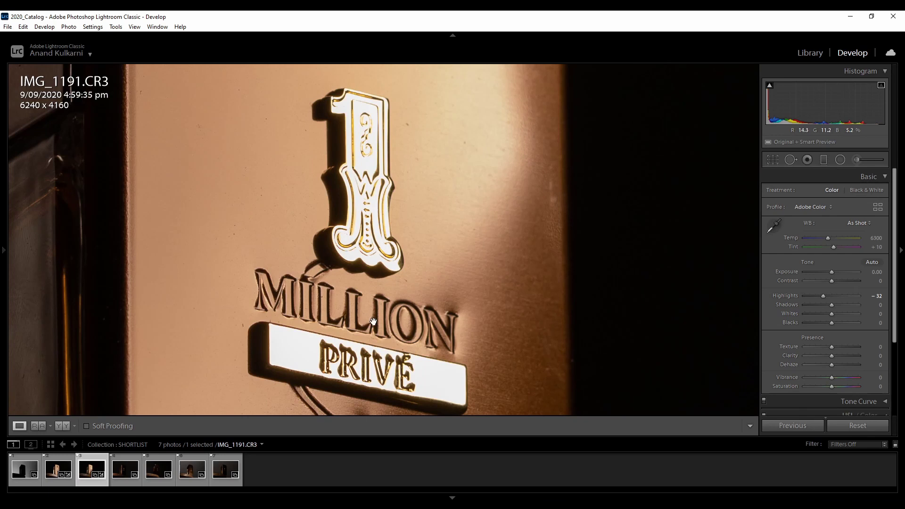
click(59, 470)
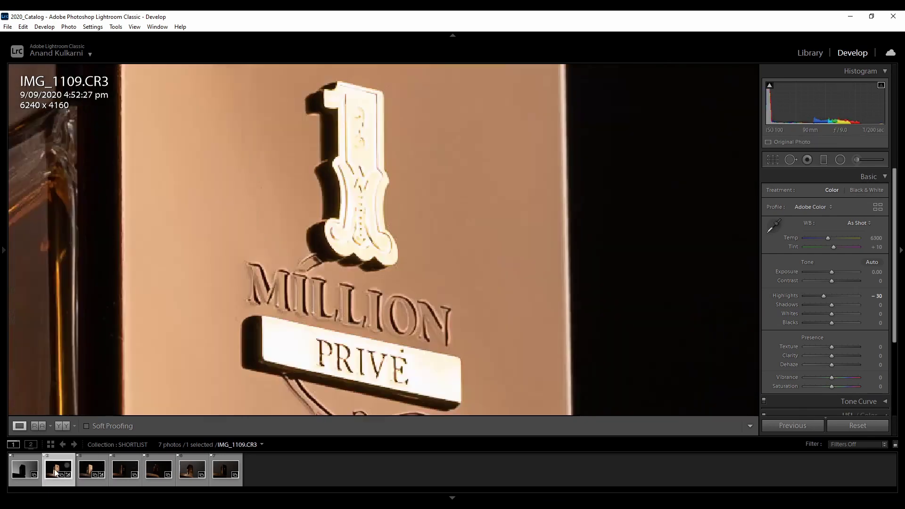
click(375, 195)
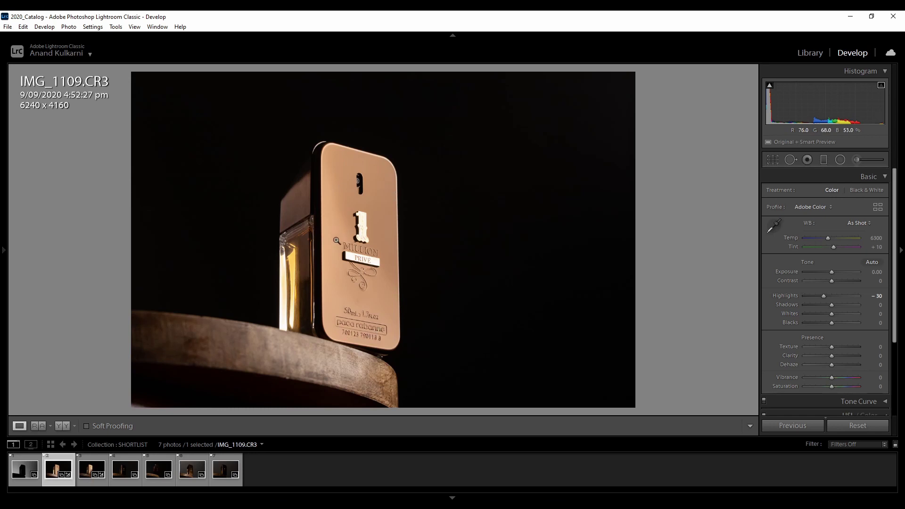
Compare the bottle and background lighting across IMG_1115, IMG_1109, IMG_1191, IMG_1171 and IMG_1160
click(27, 475)
click(53, 476)
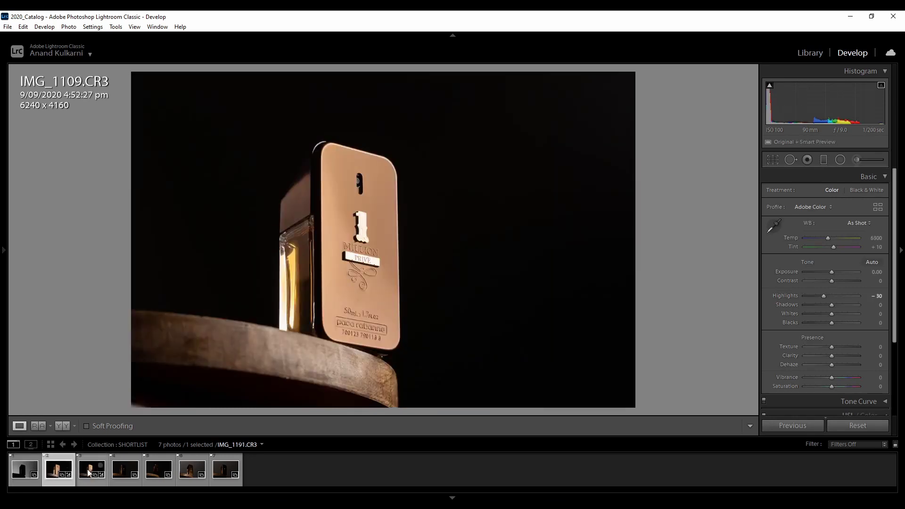
click(104, 474)
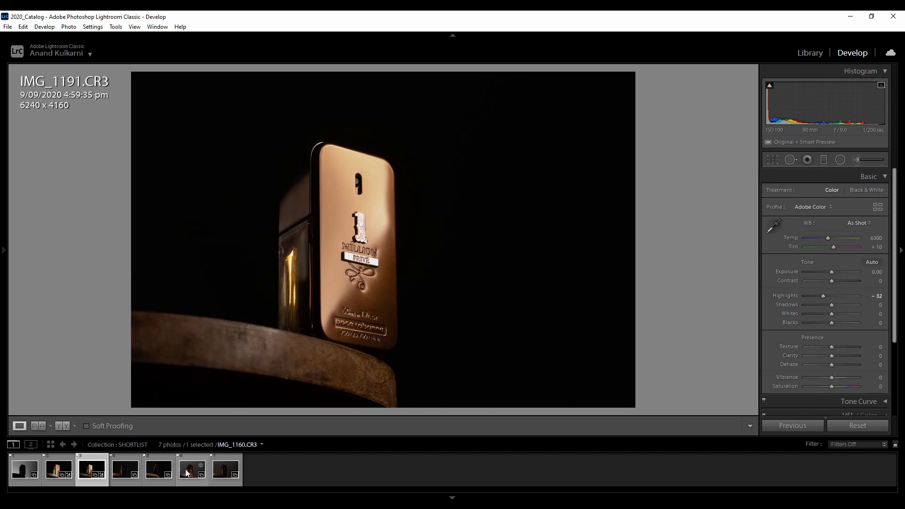
click(226, 470)
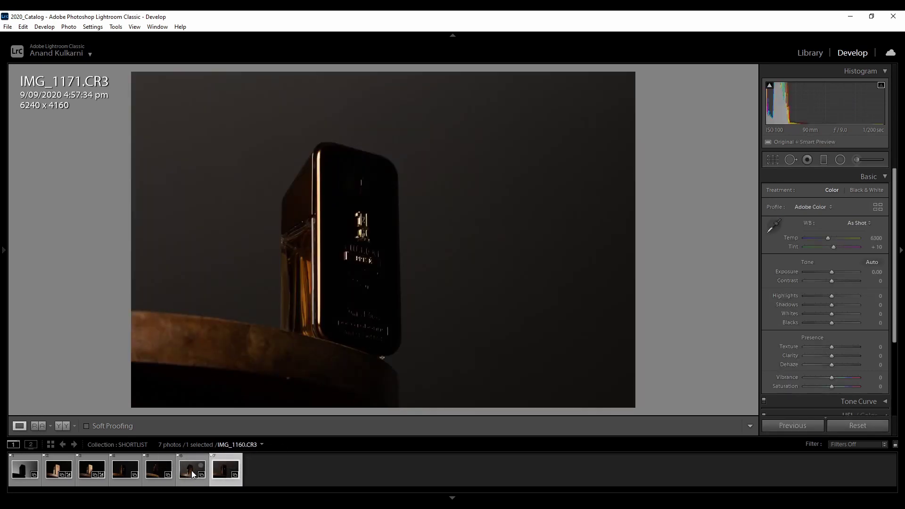
click(193, 472)
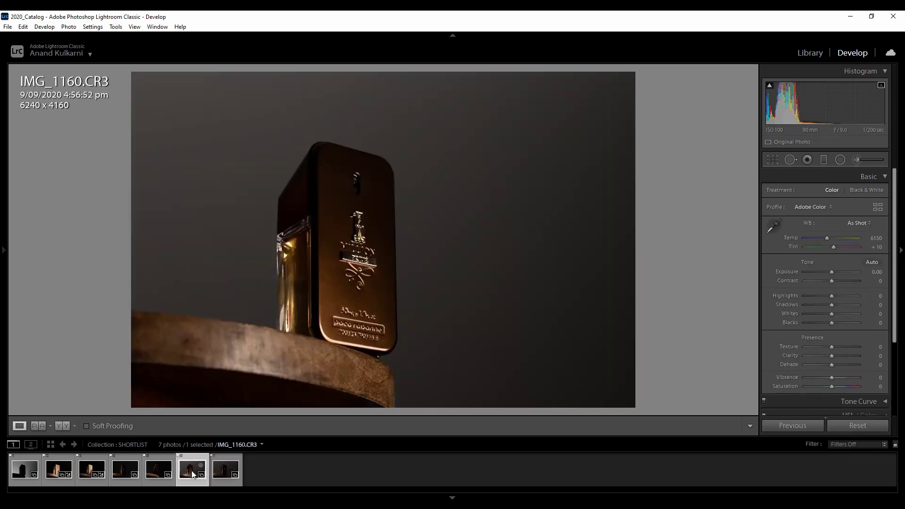
click(25, 473)
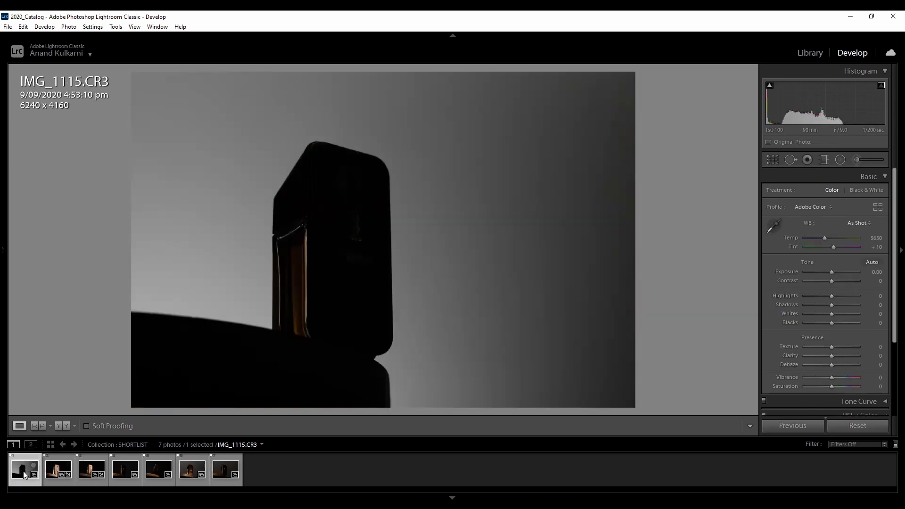
Reset the develop settings of IMG_1109 and lower its Highlights to -26
click(54, 473)
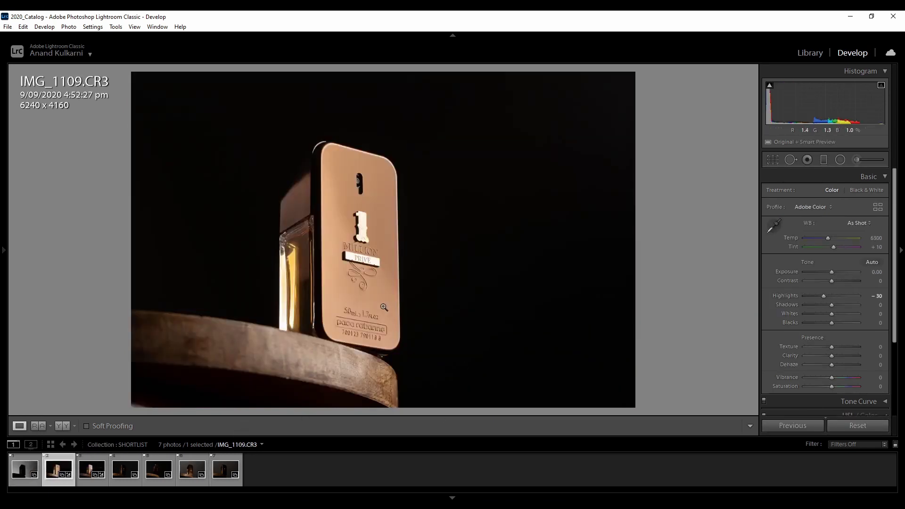
click(847, 424)
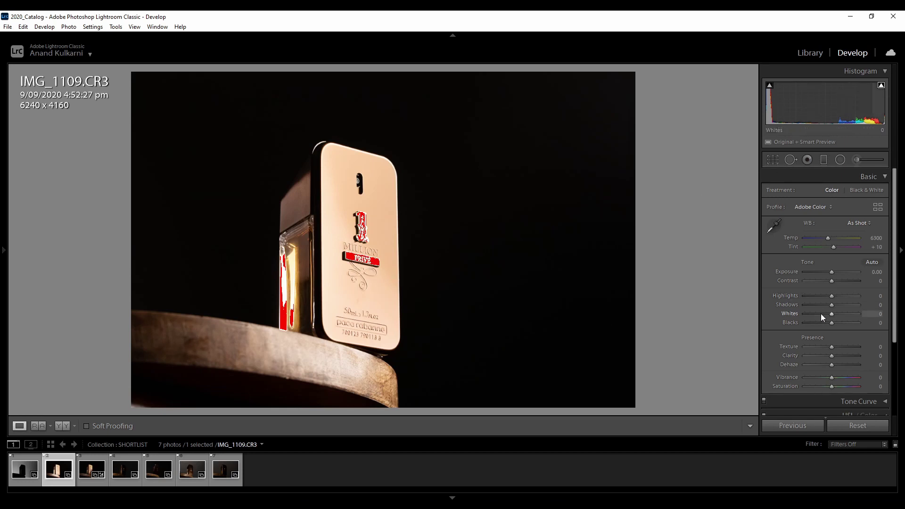
drag(832, 296, 829, 296)
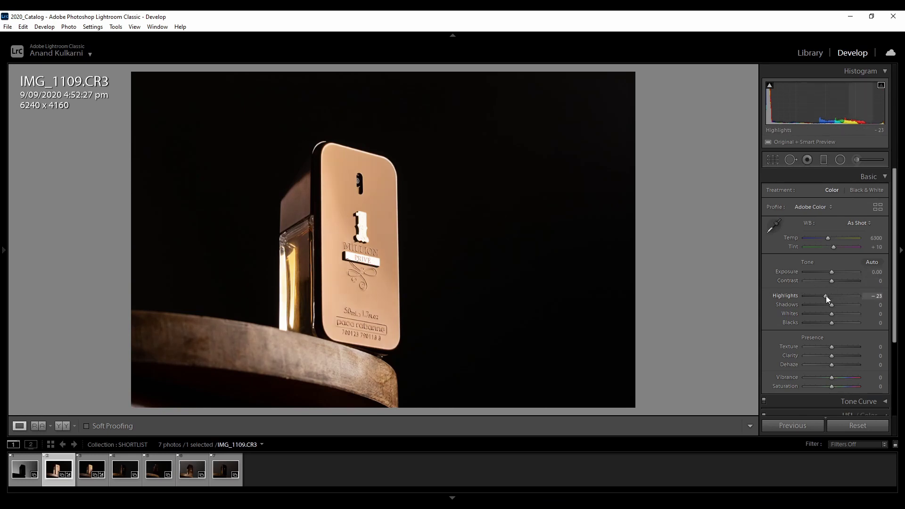
Reset the develop settings of IMG_1191, lower its Highlights to -18 and check the logo lettering up close
click(92, 470)
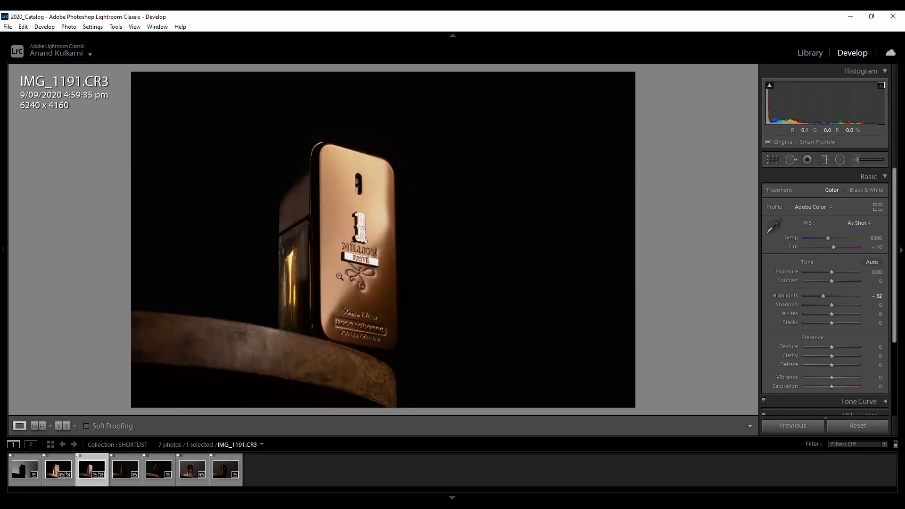
click(857, 426)
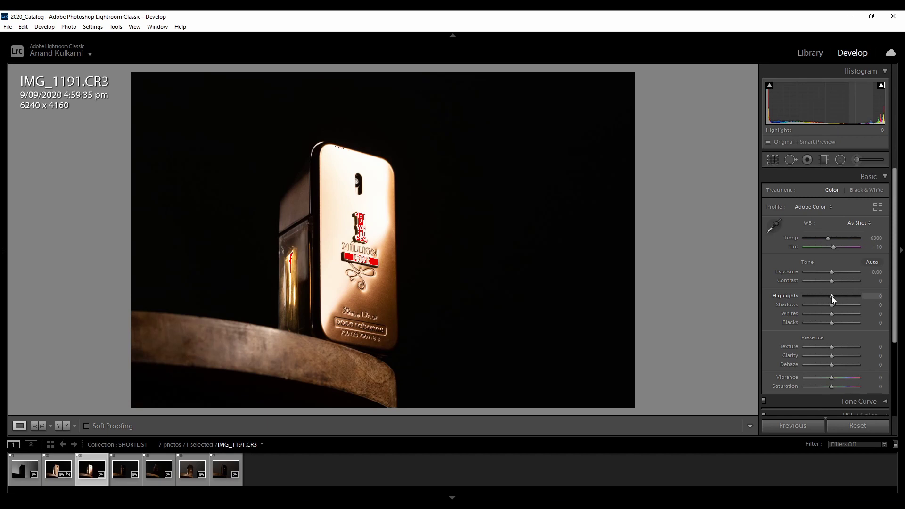
drag(831, 297, 827, 298)
click(381, 255)
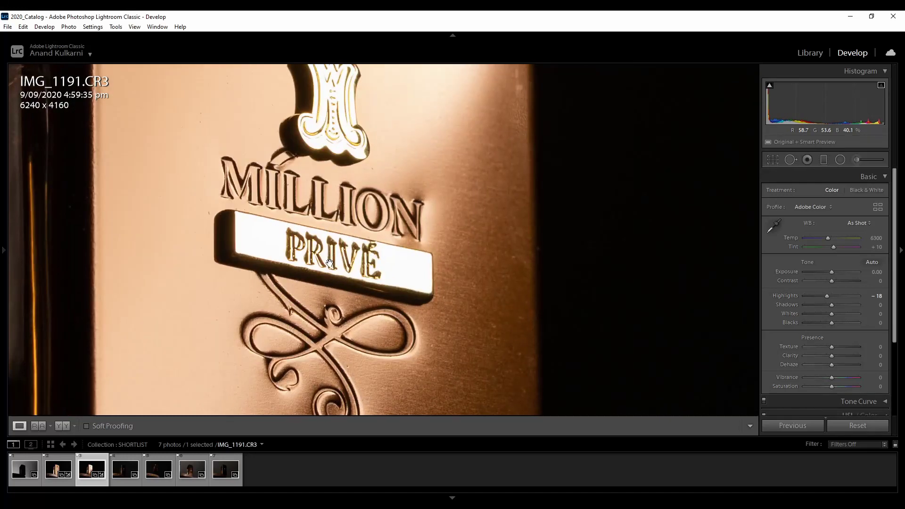
drag(330, 265, 424, 344)
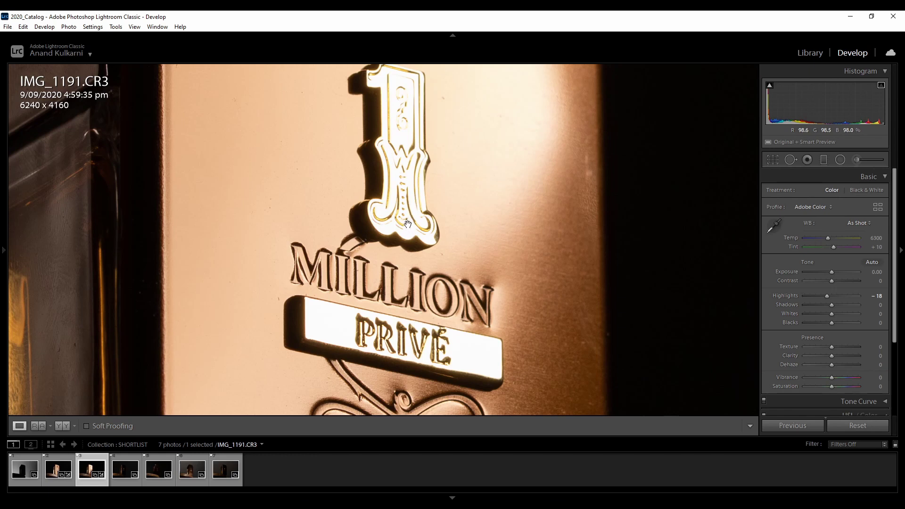
click(424, 361)
Look through the remaining shots from IMG_1128 to IMG_1171 and go back through the shortlist to IMG_1115
click(137, 471)
click(159, 470)
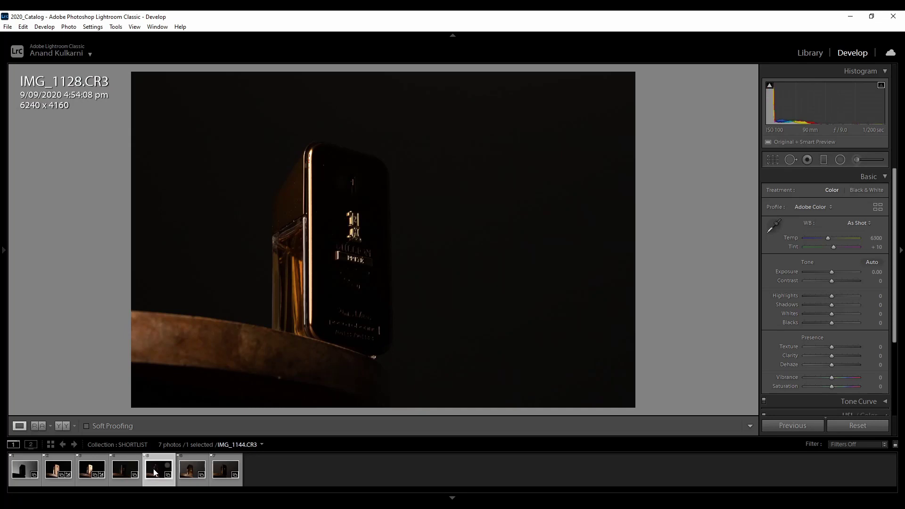
click(189, 470)
click(222, 473)
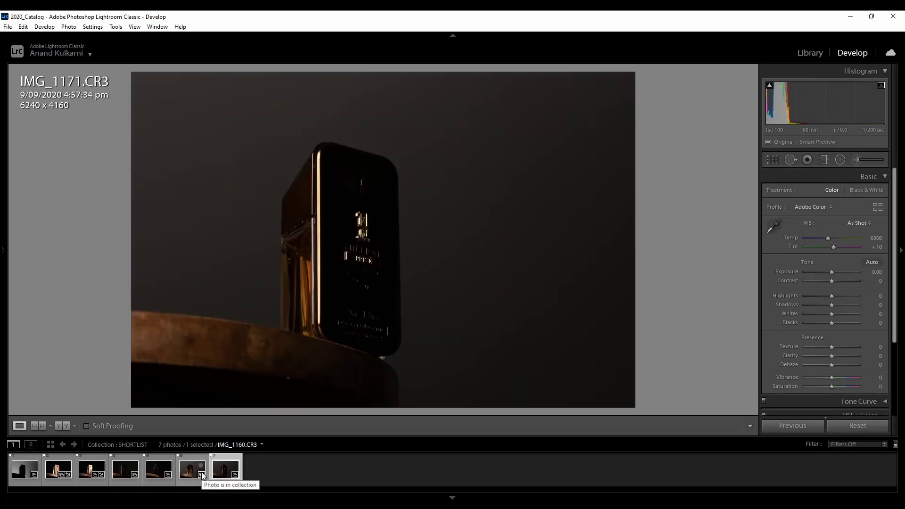
key(Left)
key(Left)
key(Left)
key(Left)
key(Left)
key(Left)
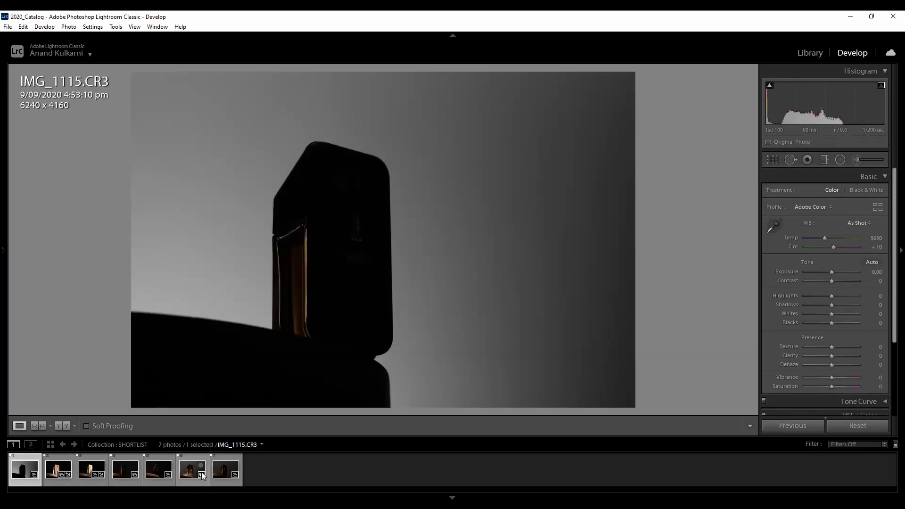
Compare the shortlisted exposures one by one from IMG_1115 to IMG_1171 and back to IMG_1128
key(Right)
key(Left)
key(Right)
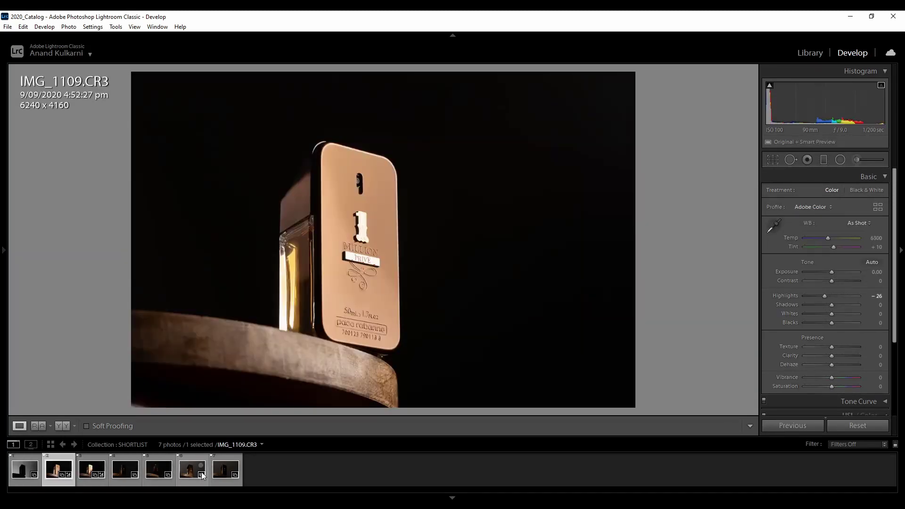
key(Right)
key(Right)
key(Right)
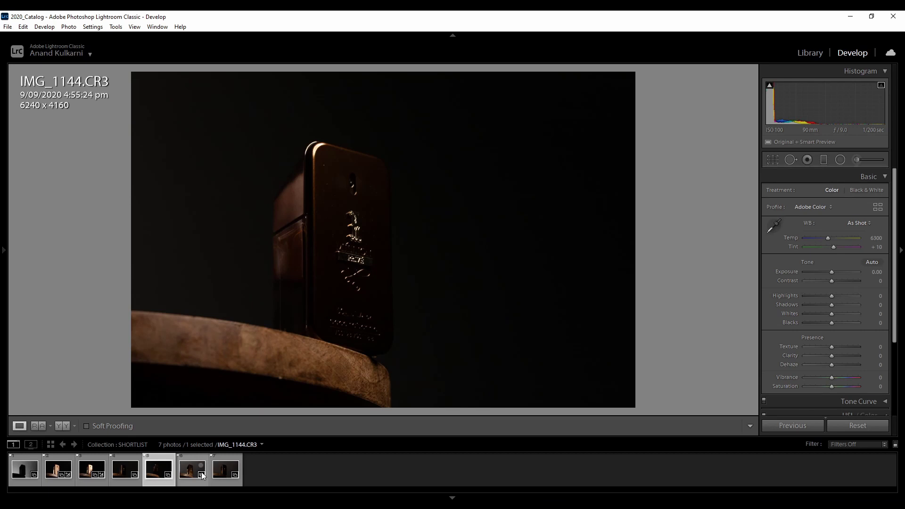
key(Right)
key(Right)
key(Left)
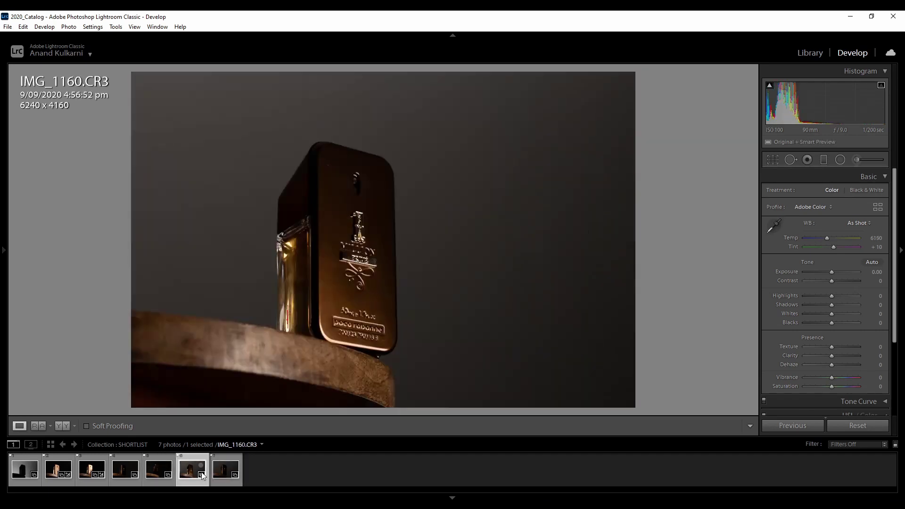
key(Left)
key(Left)
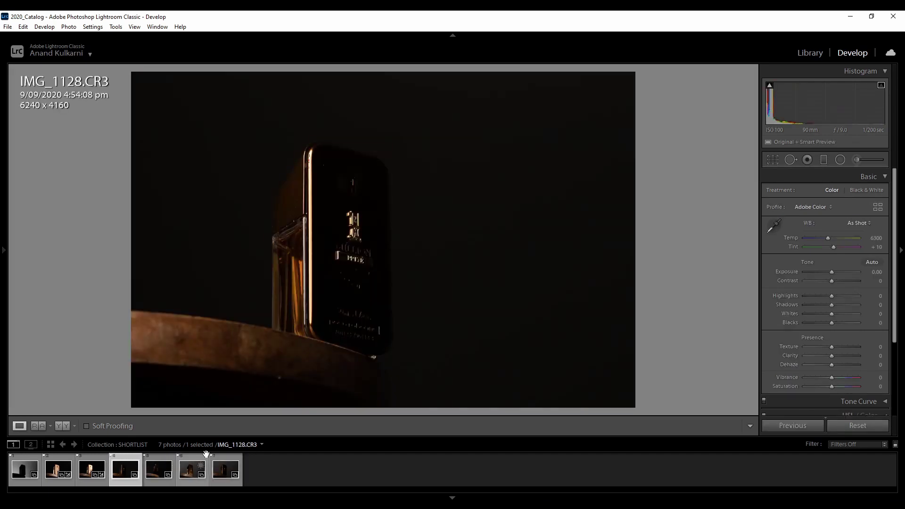
Select all seven shortlisted photos, starting from IMG_1115, and open them as layers in Photoshop
click(22, 471)
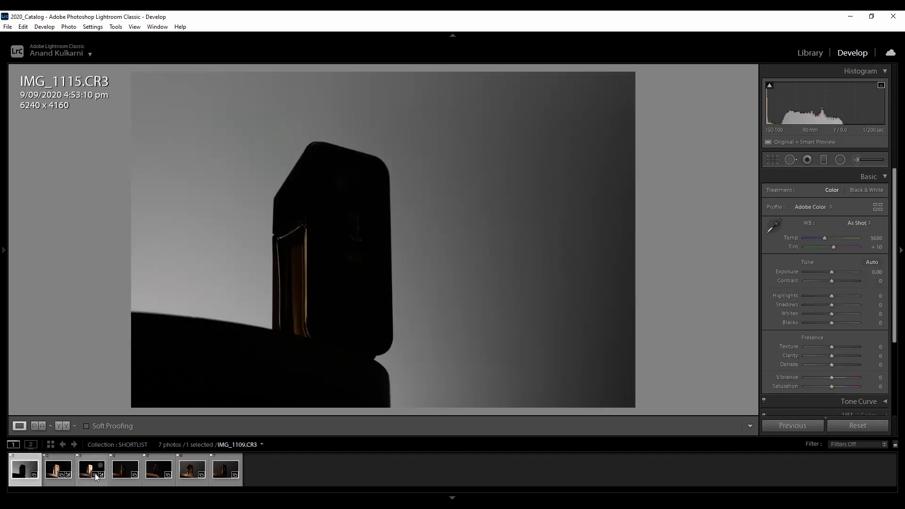
key(ctrl+a)
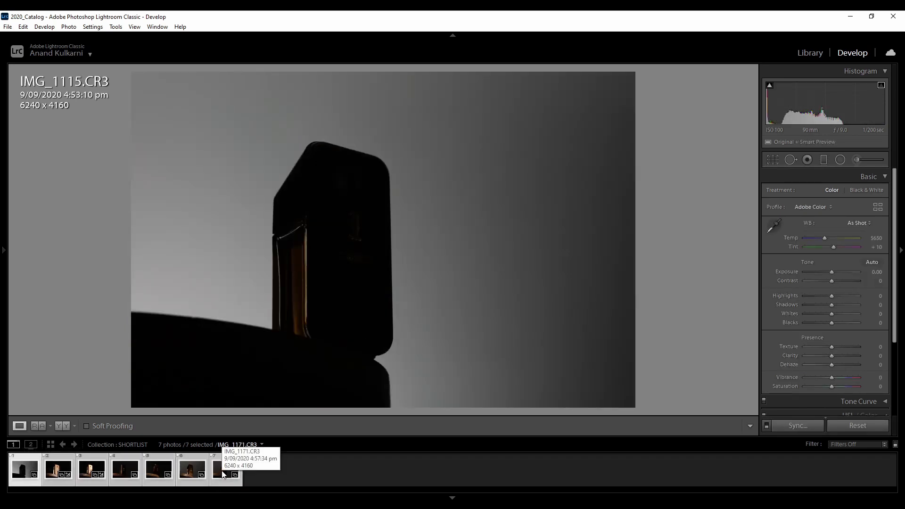
right_click(224, 474)
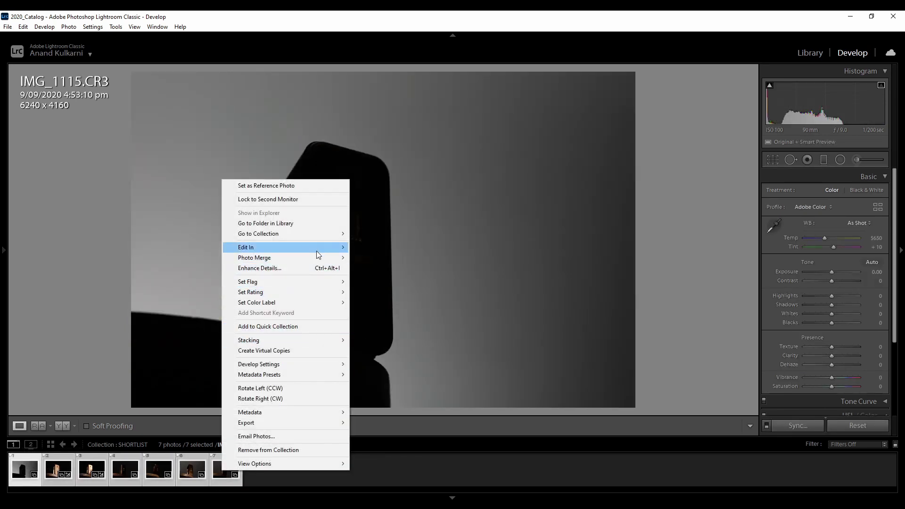
mouse_move(318, 250)
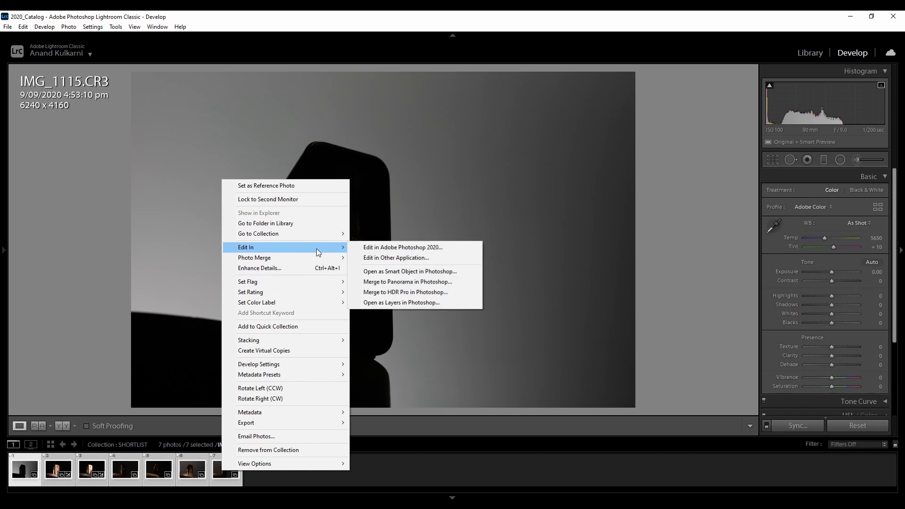
click(409, 304)
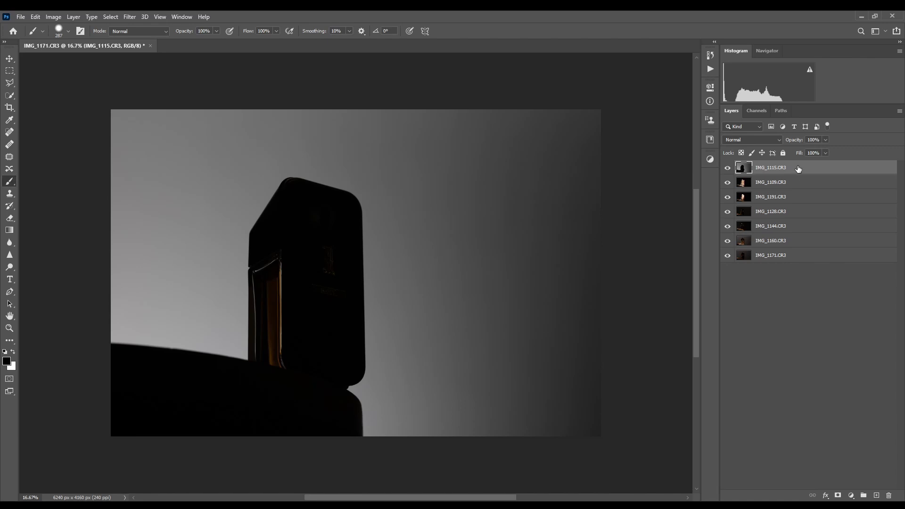
Move the IMG_1115 layer to the bottom of the stack and hide every layer above it
drag(803, 171, 797, 262)
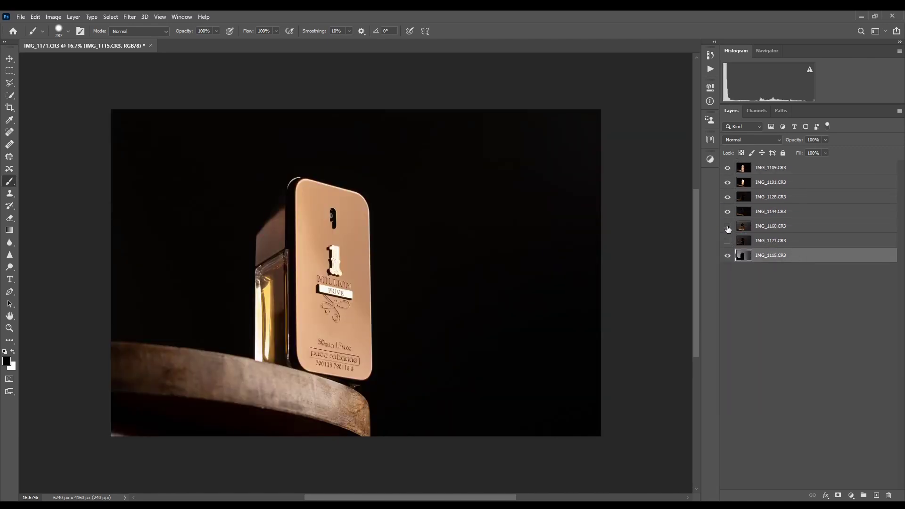
drag(728, 197, 726, 182)
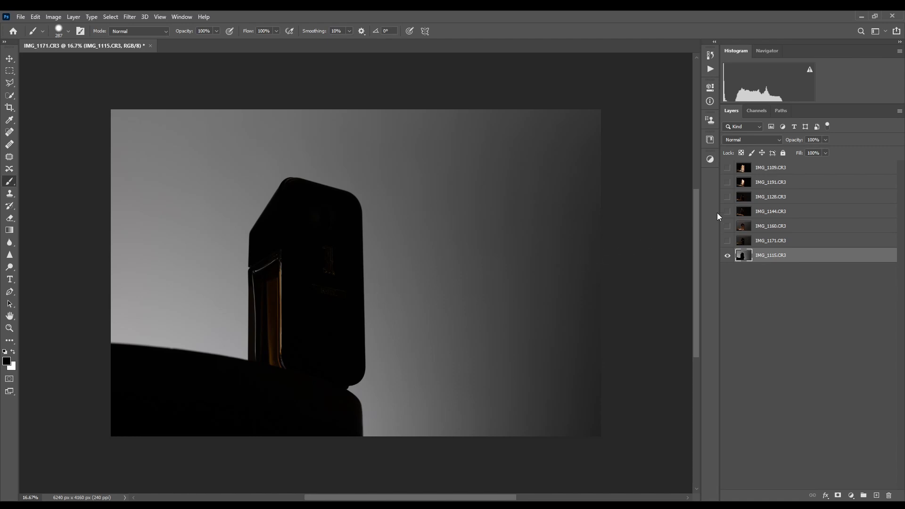
Preview the IMG_1109 and IMG_1191 layers in turn, keep IMG_1109 shown and place it directly above IMG_1115
click(728, 169)
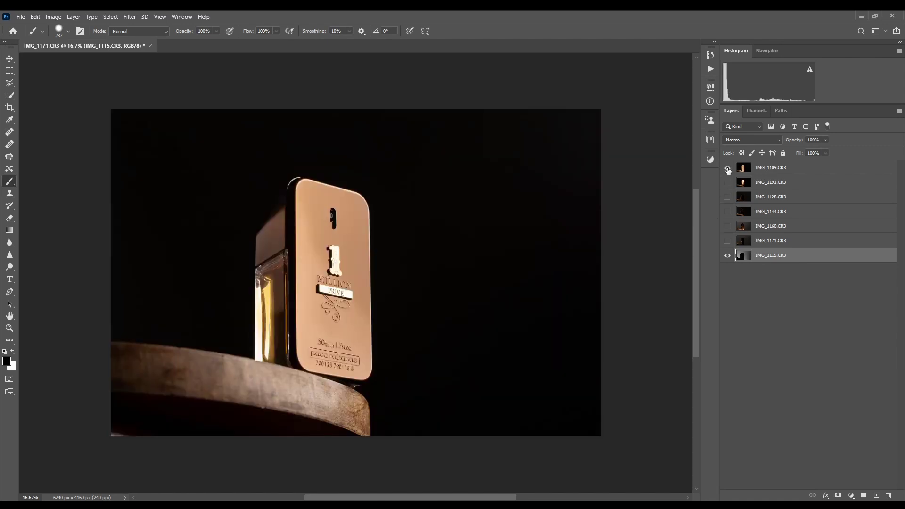
click(728, 169)
click(728, 183)
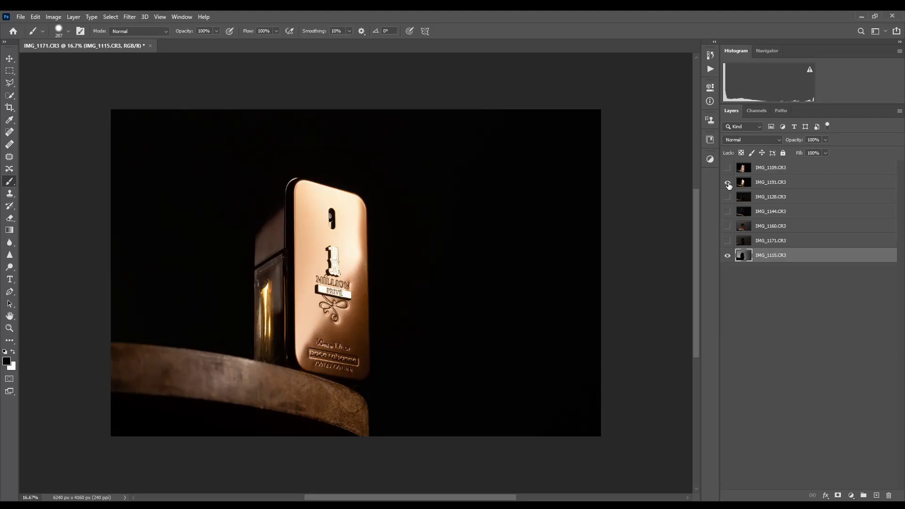
click(728, 183)
click(728, 168)
drag(772, 171, 767, 250)
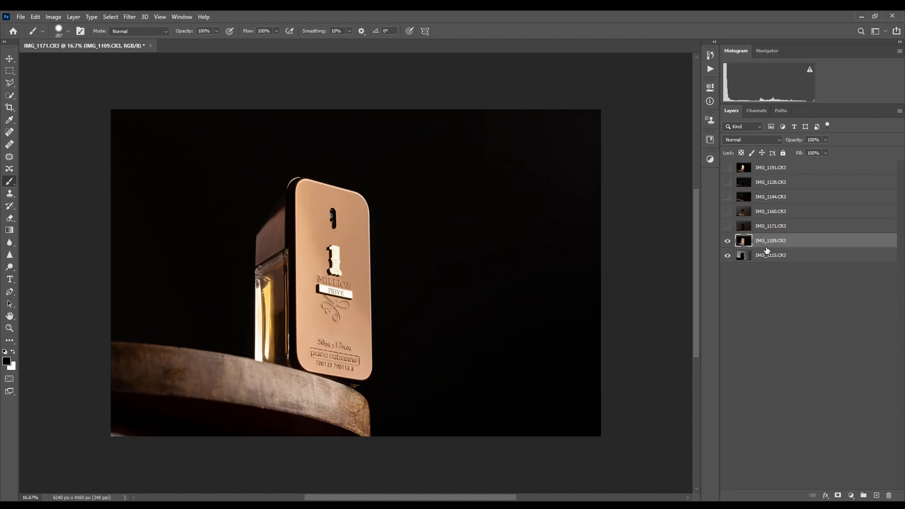
Try the Lighten blend mode on the IMG_1109 layer and compare the image with and without that layer
click(757, 141)
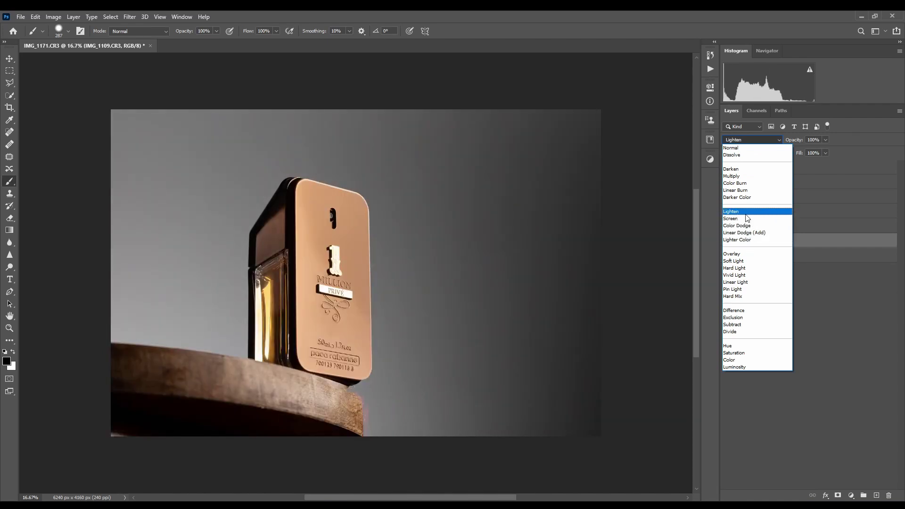
click(746, 212)
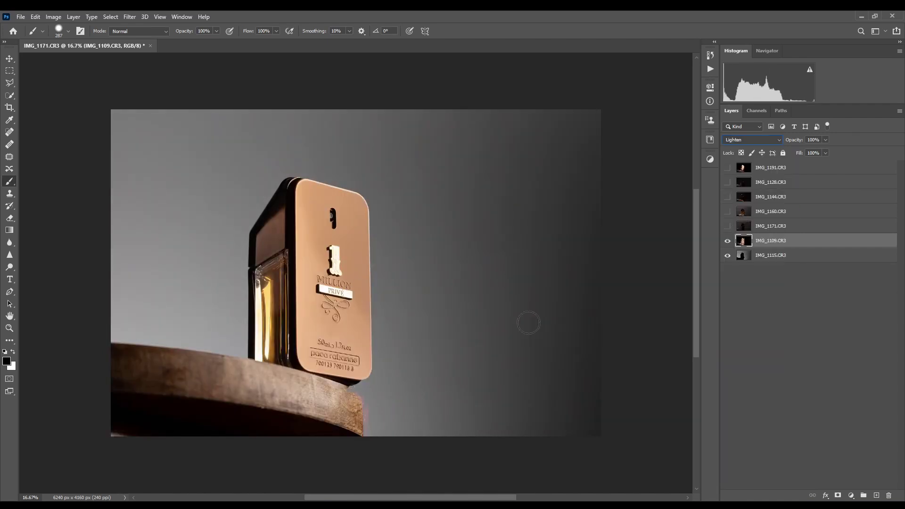
click(728, 241)
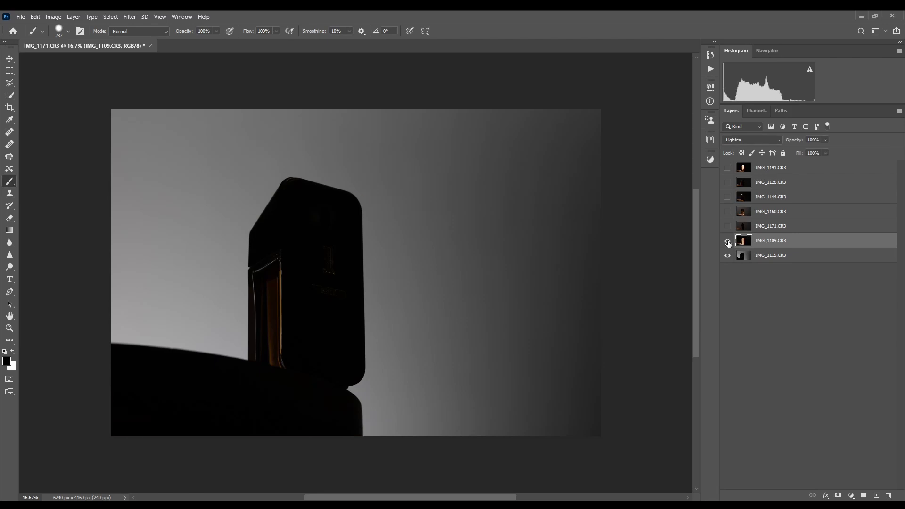
click(727, 241)
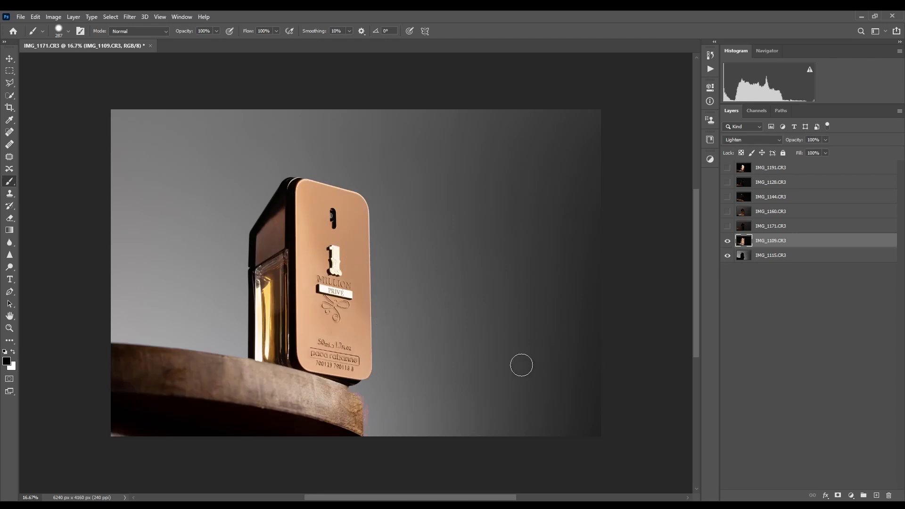
Check the mismatch at the bottle's lower corner up close and set the IMG_1109 layer's blend mode to Difference
scroll(362, 412, up, 8)
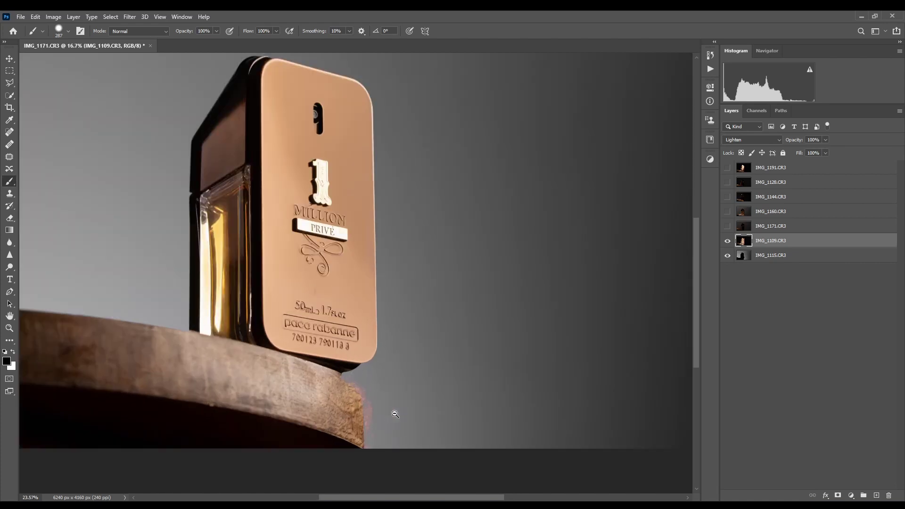
drag(356, 330, 300, 333)
drag(312, 258, 336, 305)
drag(352, 337, 358, 338)
scroll(358, 337, up, 4)
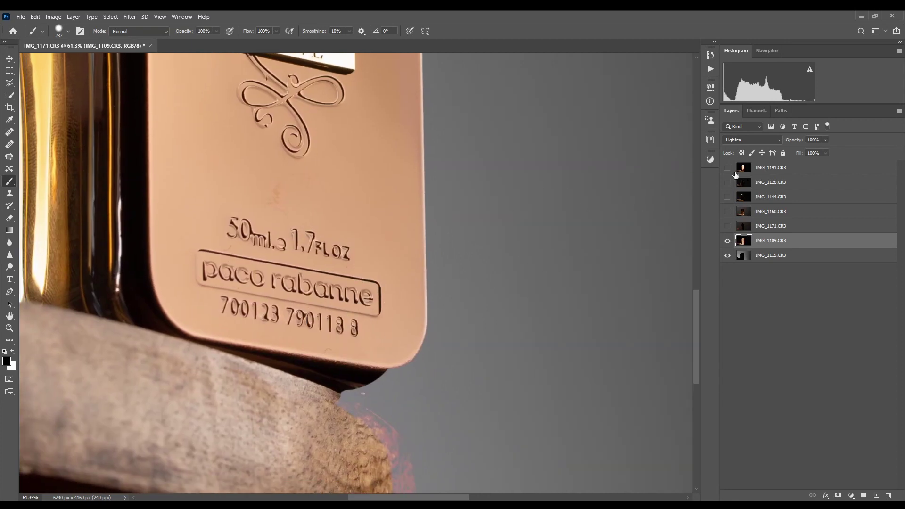
click(760, 140)
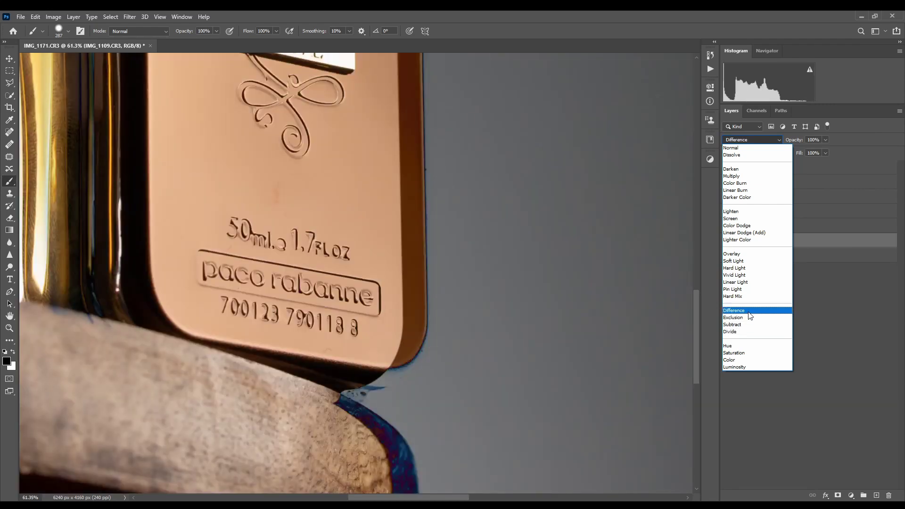
click(749, 311)
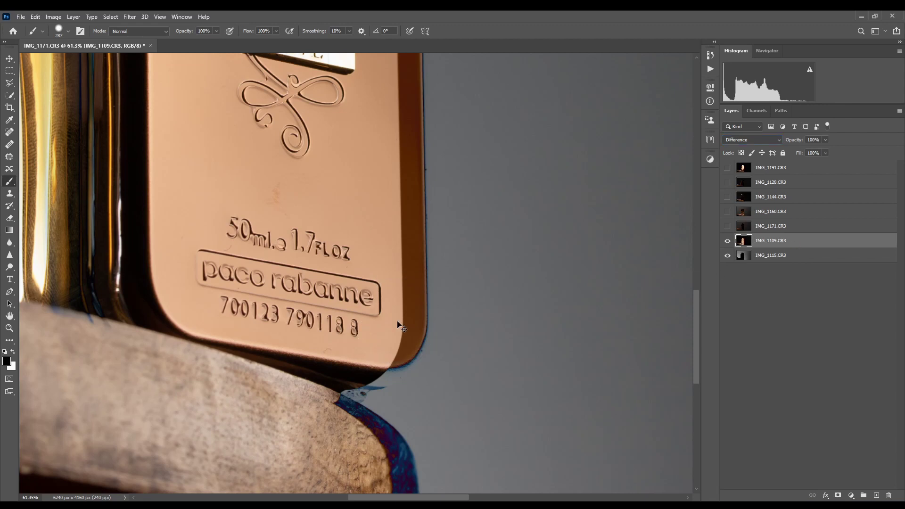
Shift the IMG_1109 layer with Free Transform to about X 3027 px and Y 2080 px, lining its bottle edge up with IMG_1115
key(ctrl+t)
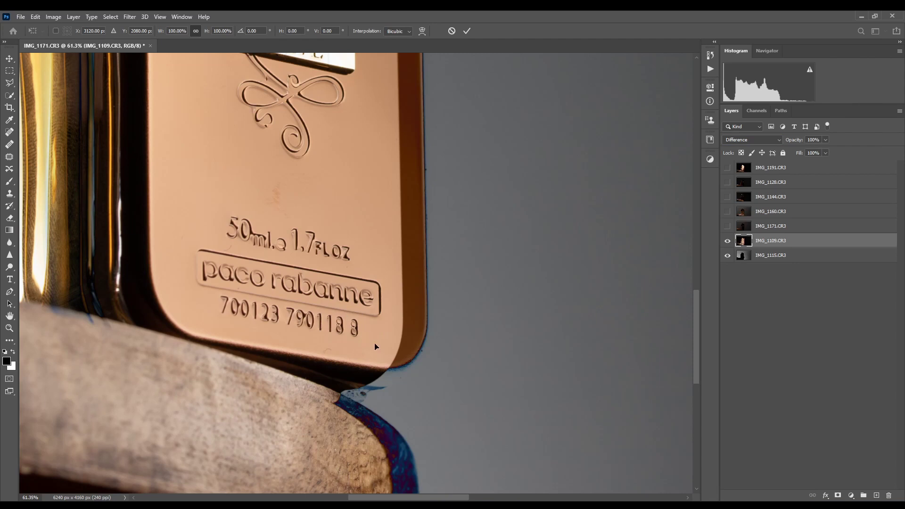
key(shift+Down)
key(shift+Down)
key(shift+Left)
key(shift+Left)
key(shift+Left)
key(shift+Left)
key(shift+Left)
key(shift+Left)
key(shift+Left)
key(shift+Left)
key(shift+Left)
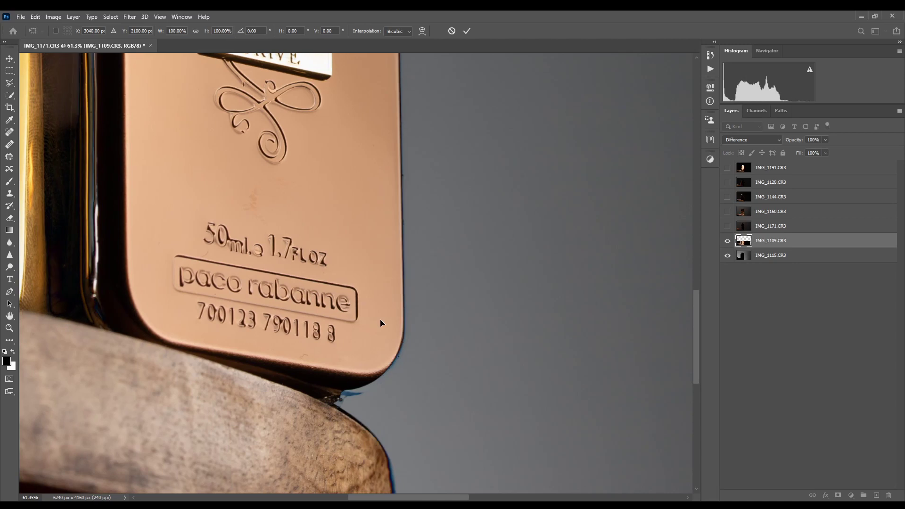
key(shift+Up)
key(shift+Up)
key(Left)
key(Right)
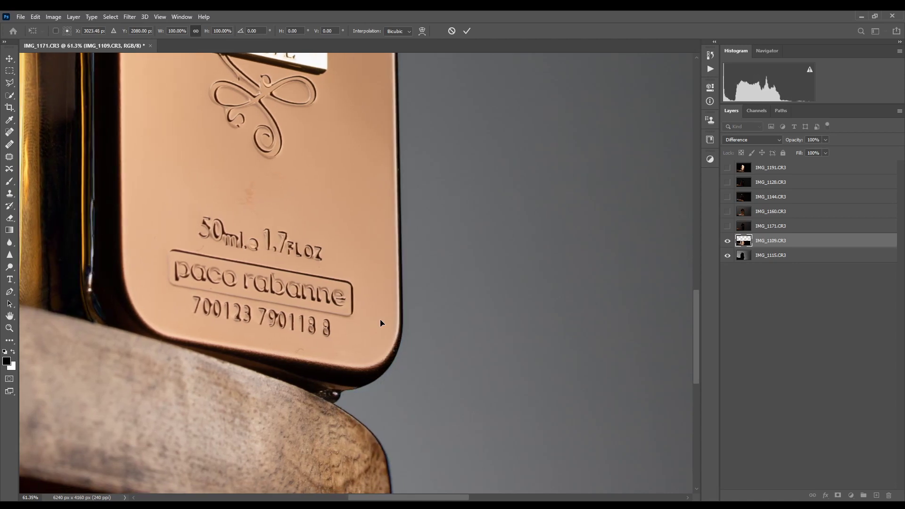
key(Left)
key(Left)
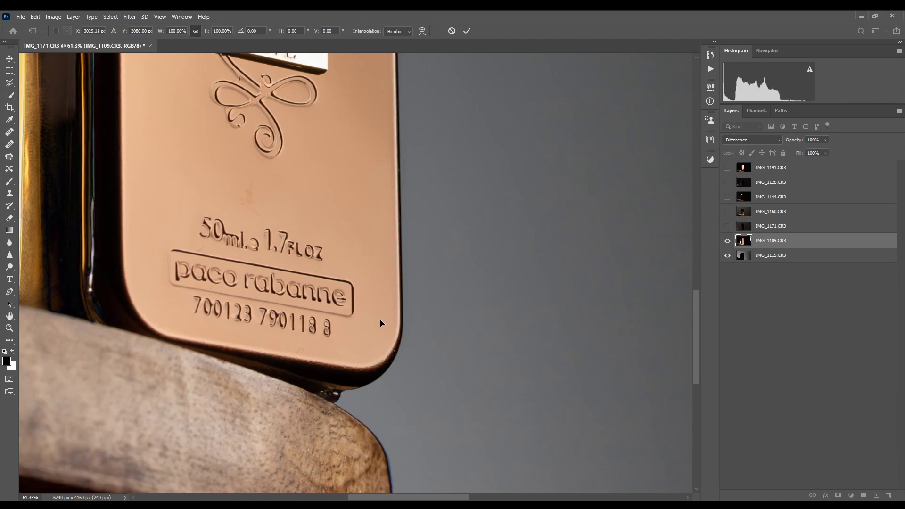
key(Return)
key(b)
Fine-tune the IMG_1109 layer's position to X 3024.28 px and Y 2082.72 px, checking the bottle and table edges
mouse_move(288, 155)
mouse_down()
mouse_move(299, 202)
mouse_move(394, 400)
mouse_move(474, 503)
mouse_up()
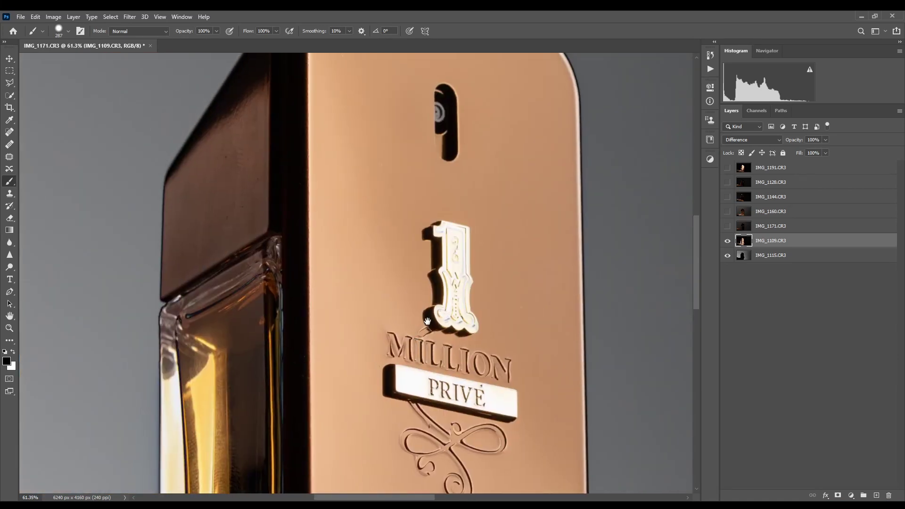
drag(430, 311, 396, 322)
drag(423, 358, 356, 271)
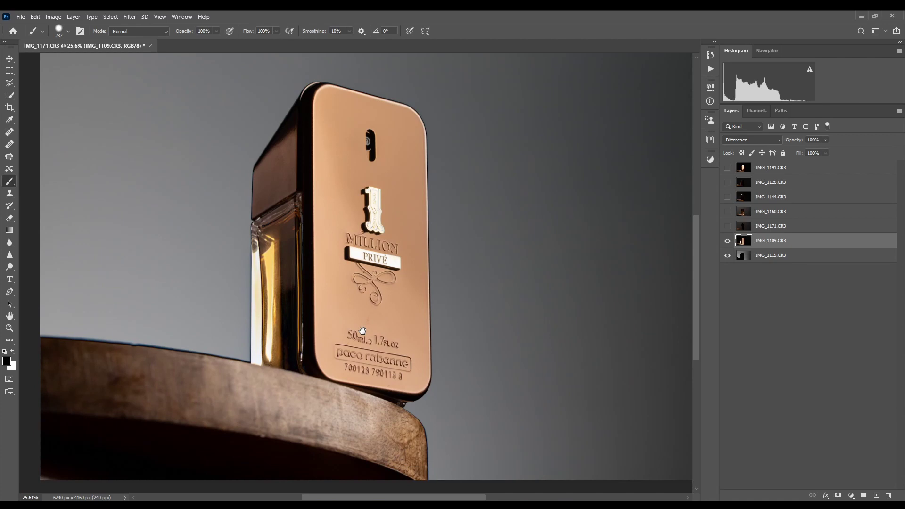
scroll(264, 363, up, 3)
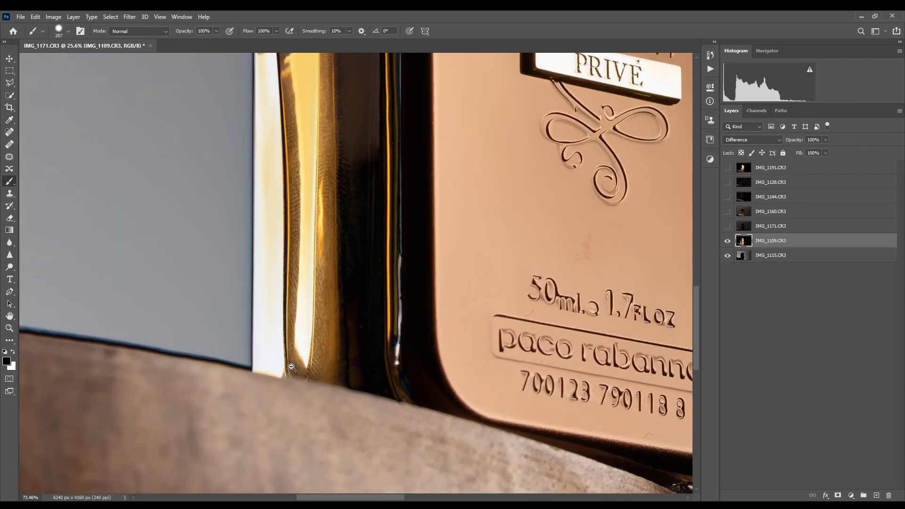
drag(400, 289, 545, 259)
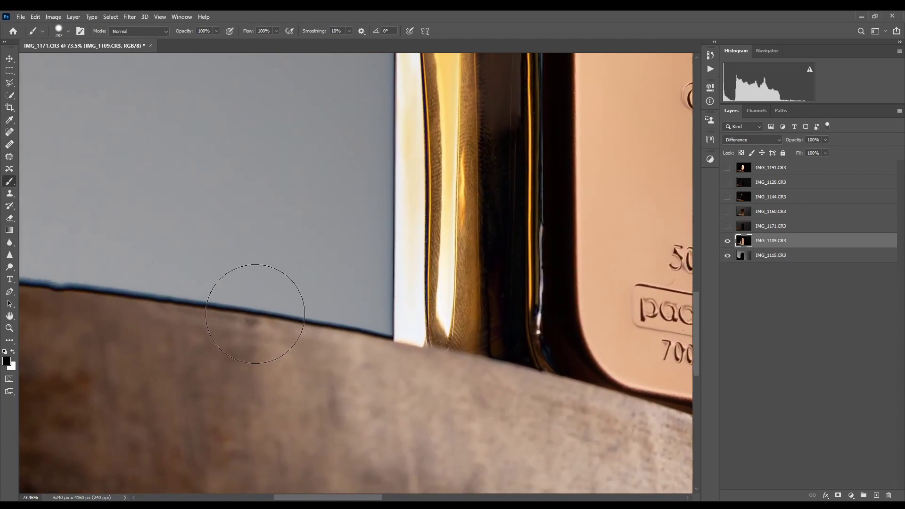
key(ctrl+t)
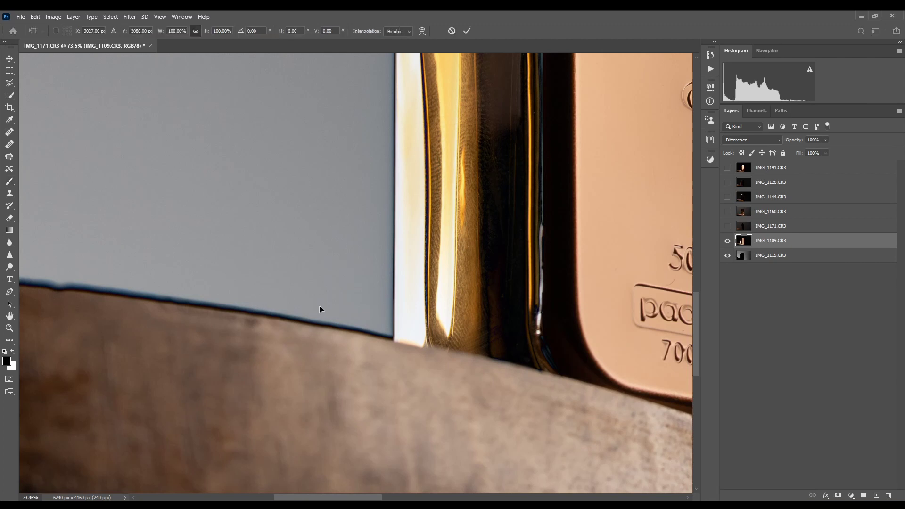
key(Down)
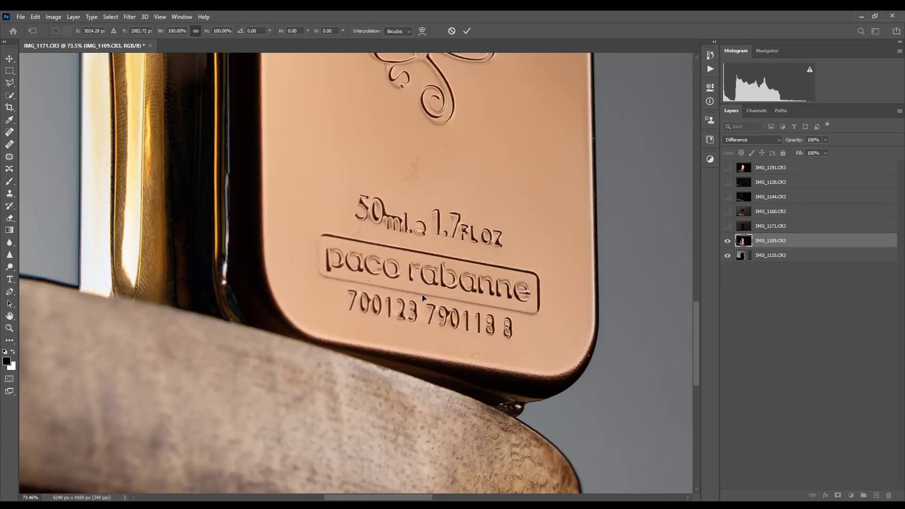
alt+click(398, 272)
drag(393, 224, 379, 323)
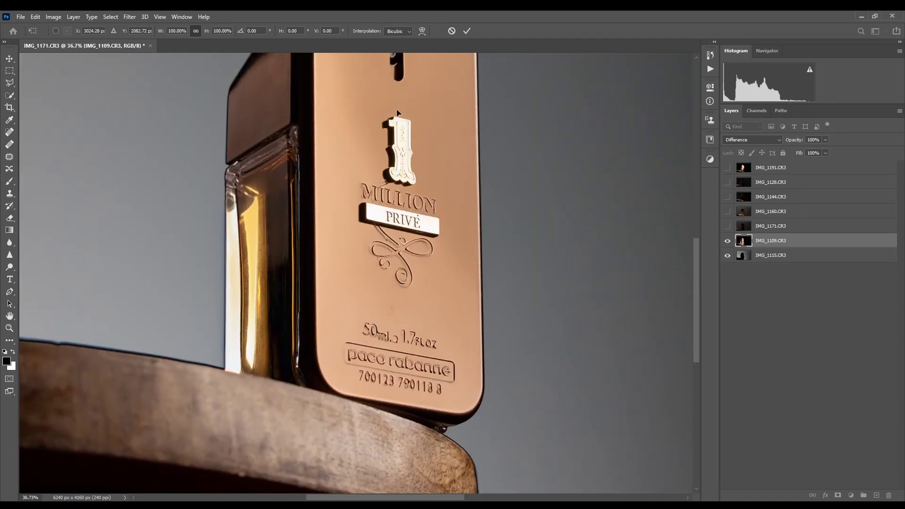
scroll(419, 334, down, 5)
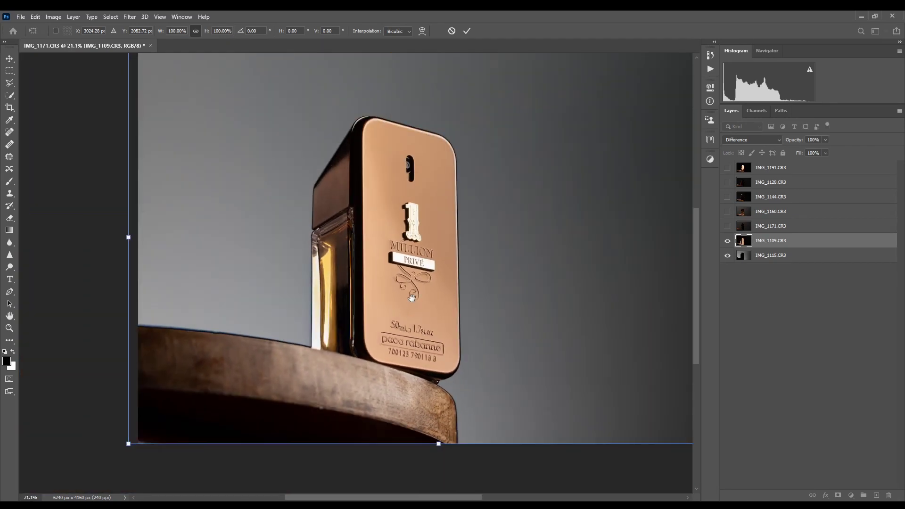
drag(413, 297, 387, 296)
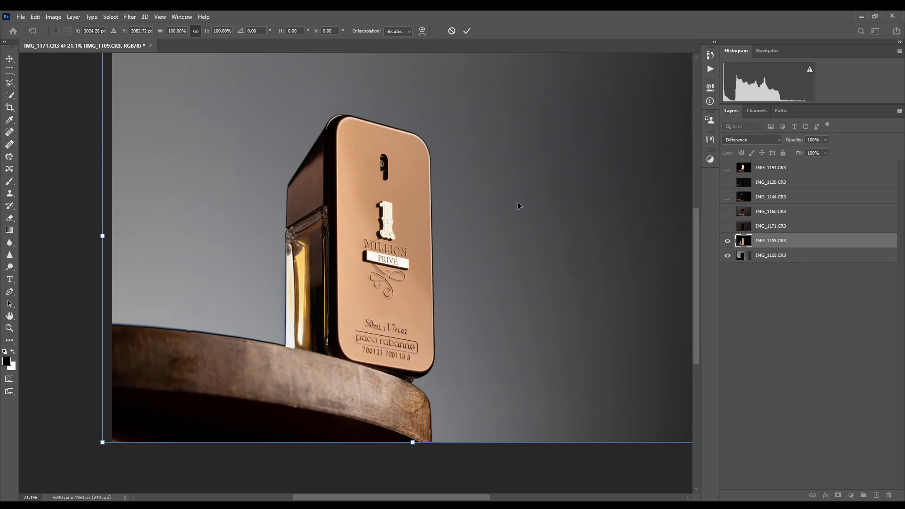
click(467, 30)
key(b)
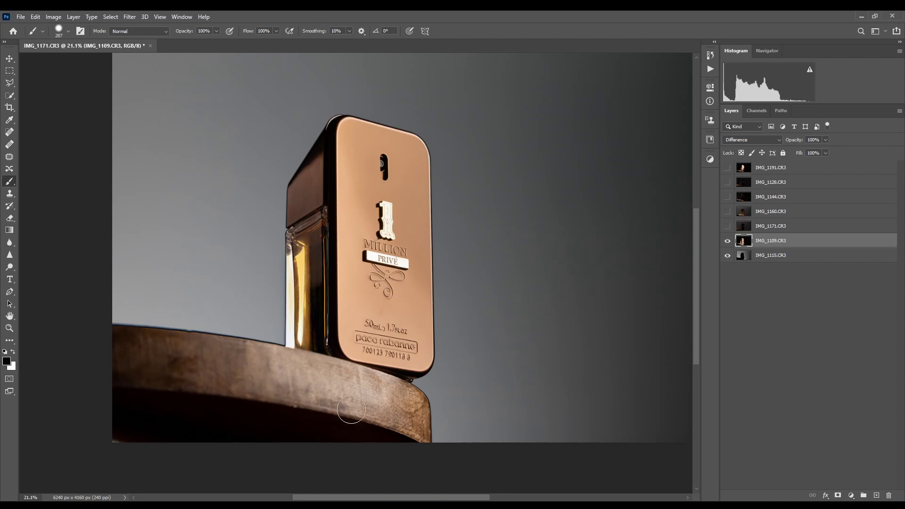
Show and hide the IMG_1109 layer repeatedly to check its alignment against the IMG_1115 silhouette
click(729, 241)
click(729, 241)
click(729, 240)
click(728, 241)
click(728, 241)
click(728, 240)
click(729, 241)
With only the IMG_1109 layer shown, compare its Red, Green and Blue channels and duplicate the Red channel
click(727, 256)
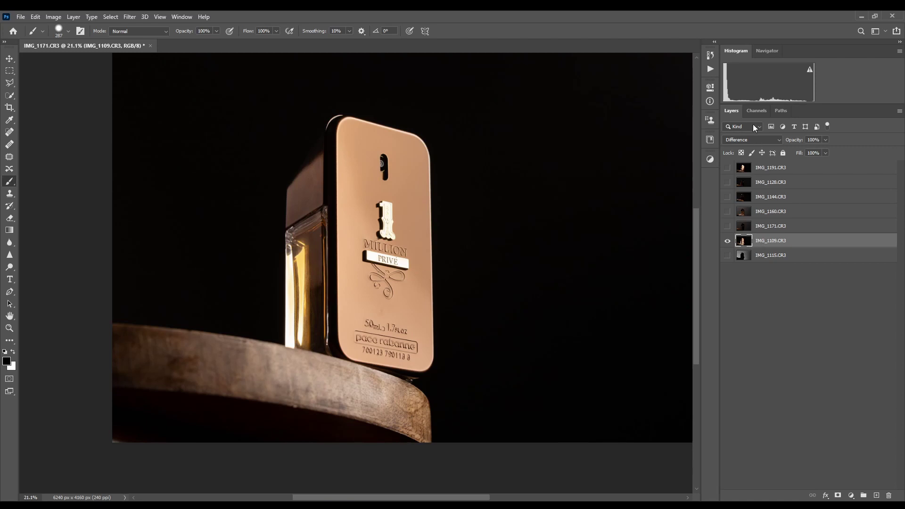
click(753, 110)
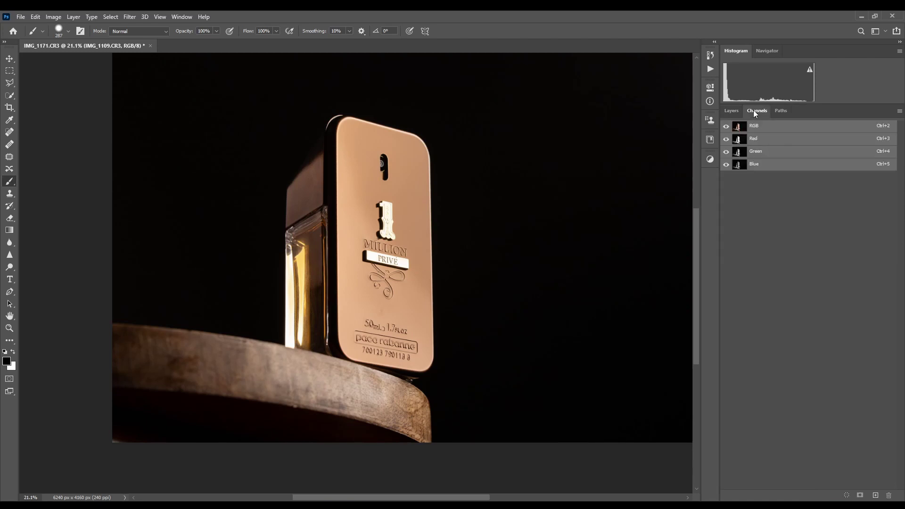
click(759, 141)
click(764, 156)
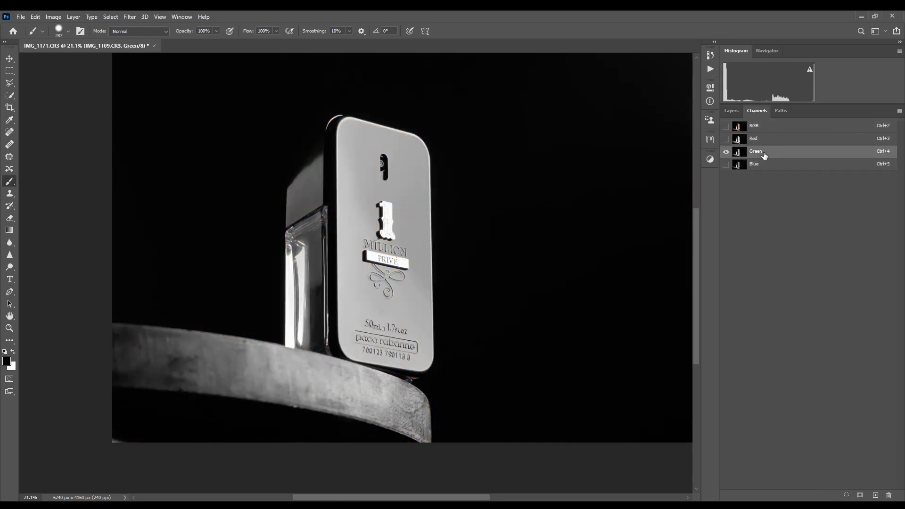
click(765, 169)
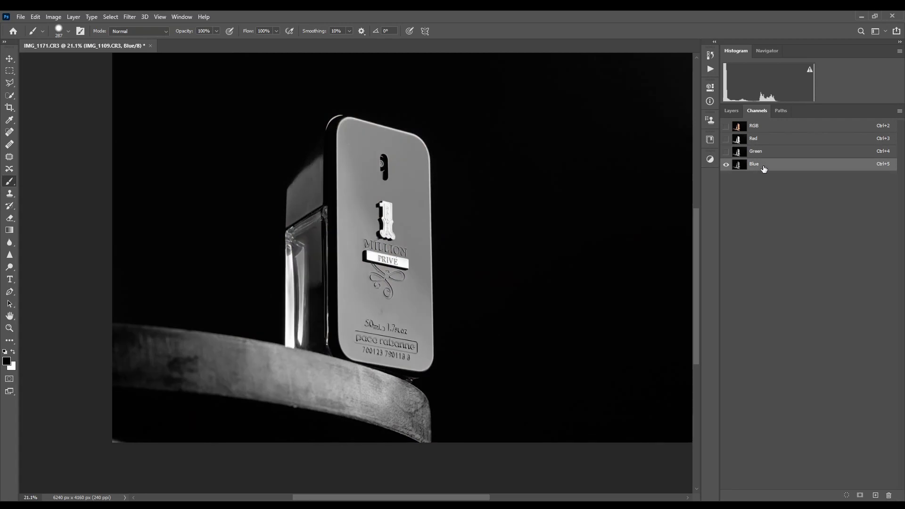
click(764, 139)
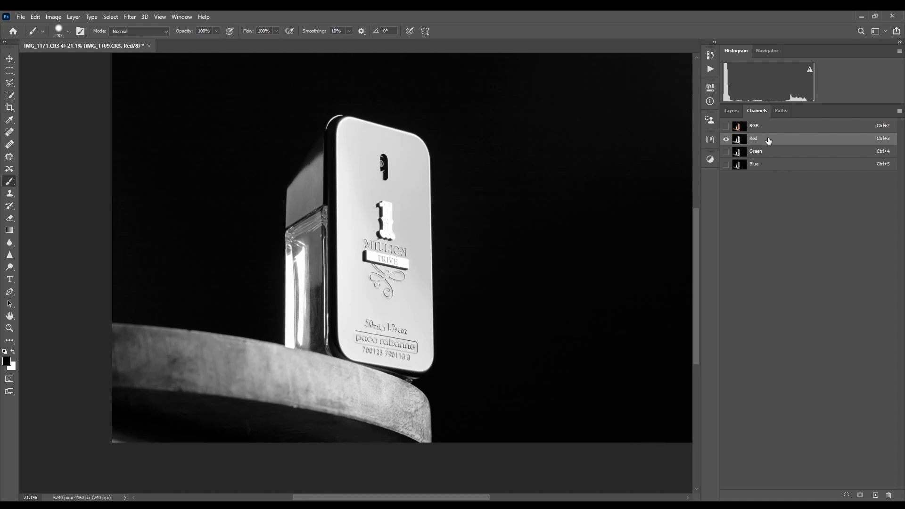
click(764, 153)
click(765, 142)
drag(800, 144, 878, 497)
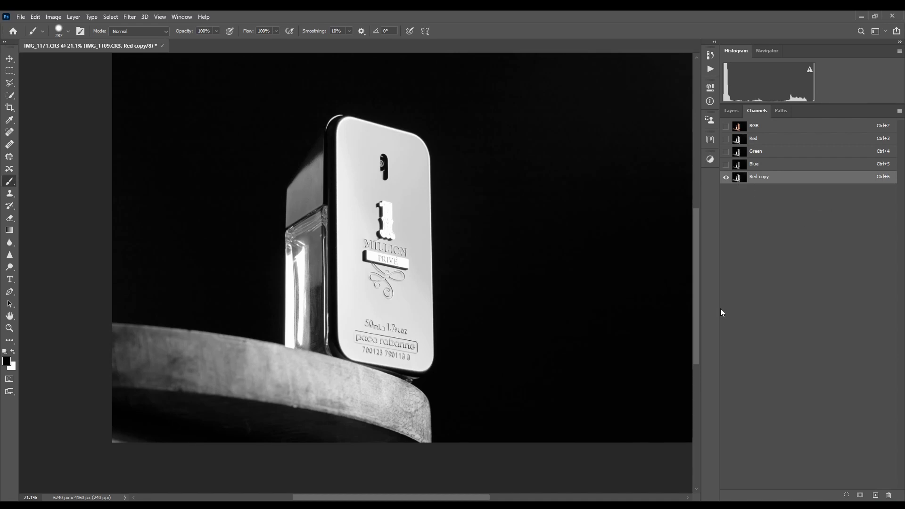
Apply Levels to the Red copy channel with input levels 58, 0.40 and 164 to isolate the bottle's front plate
key(ctrl+l)
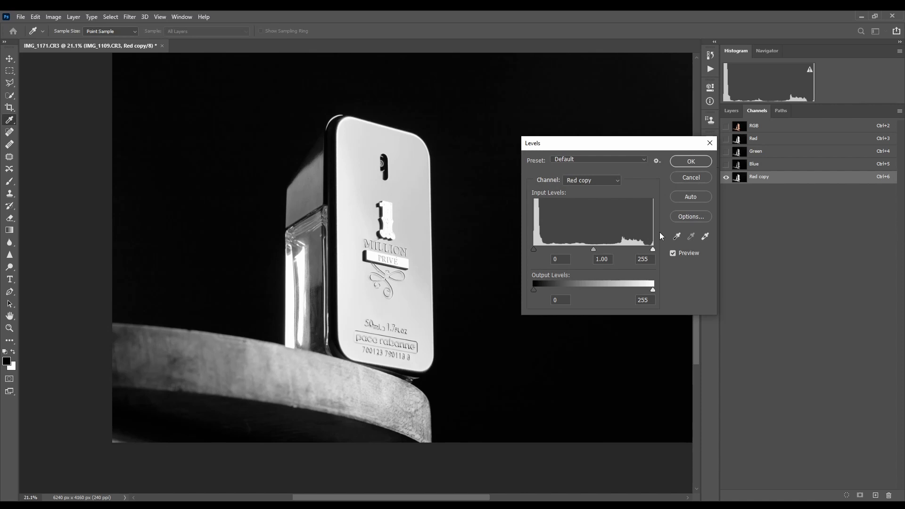
drag(609, 144, 610, 125)
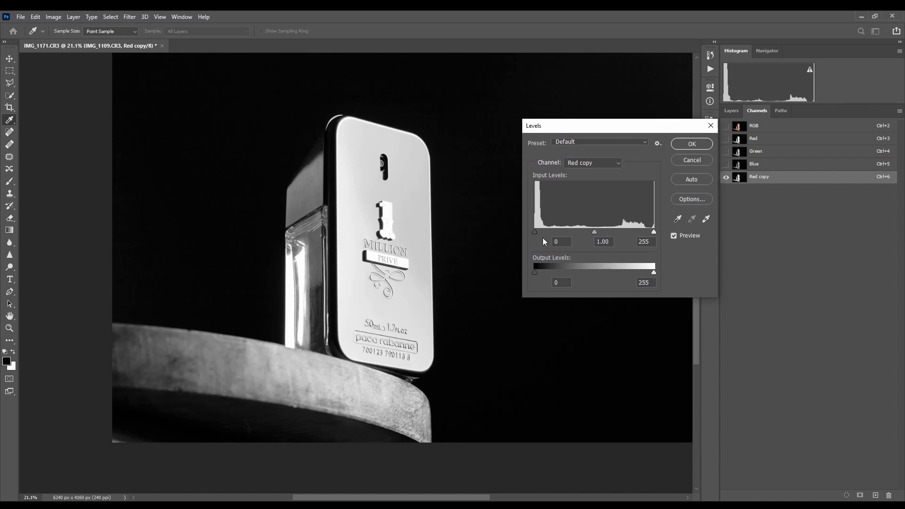
drag(535, 232, 578, 232)
drag(653, 232, 604, 233)
drag(581, 232, 562, 232)
drag(571, 232, 573, 232)
drag(605, 232, 586, 234)
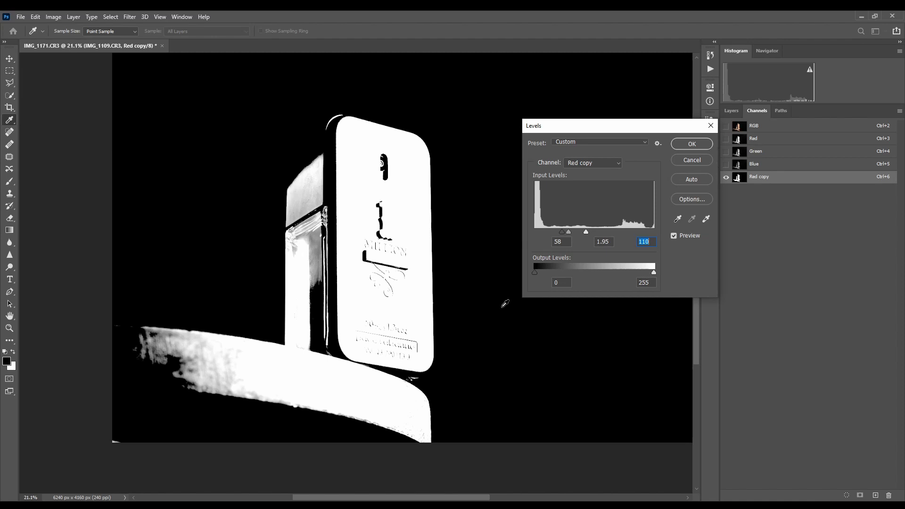
drag(569, 232, 578, 232)
mouse_move(586, 232)
mouse_down()
mouse_move(596, 232)
mouse_move(587, 232)
mouse_up()
mouse_move(597, 232)
mouse_down()
mouse_move(611, 232)
mouse_move(599, 233)
mouse_up()
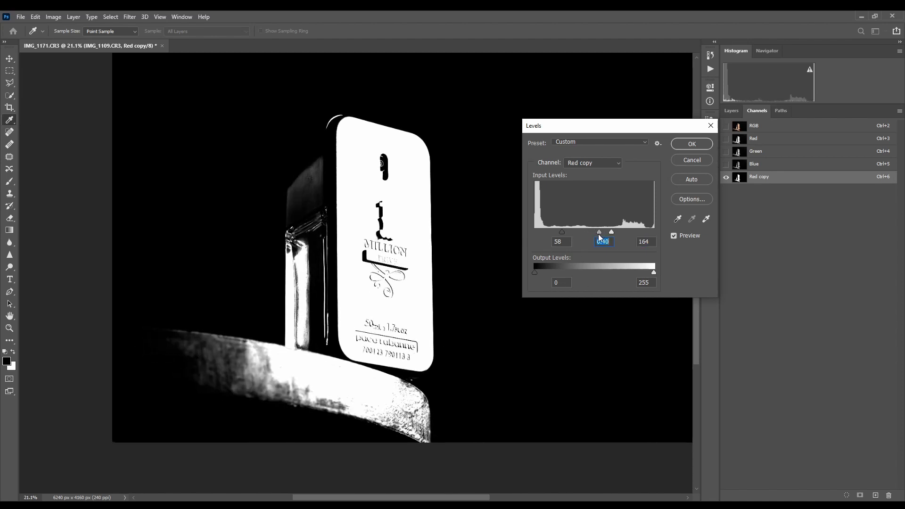
click(701, 144)
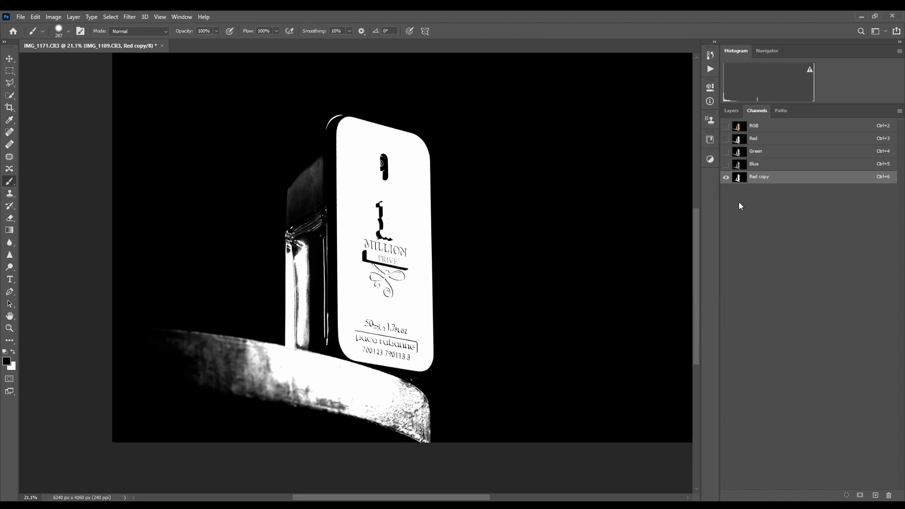
Load the Red copy channel as a selection and turn it into a layer mask on IMG_1109
ctrl+click(739, 178)
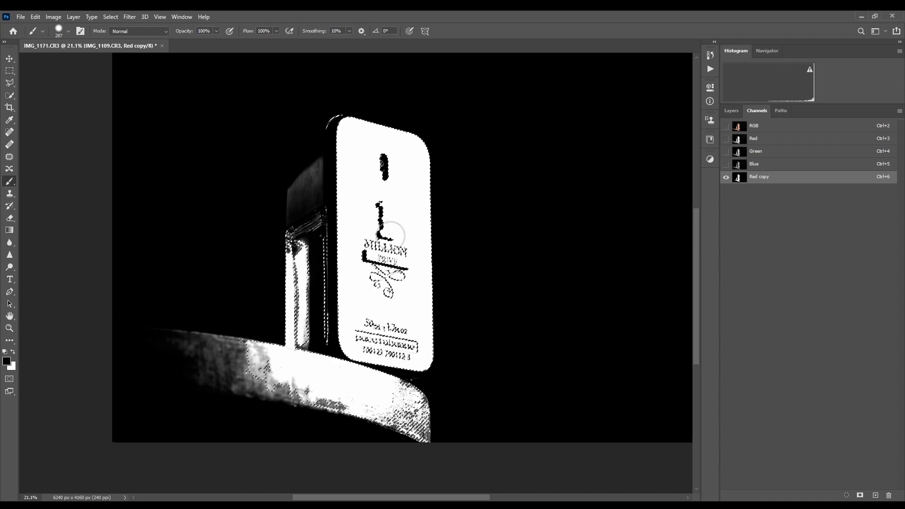
click(752, 127)
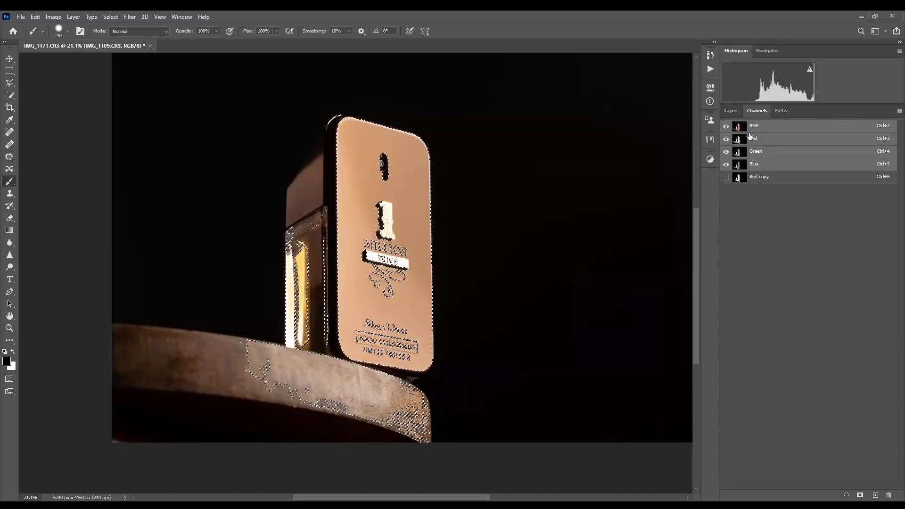
click(731, 111)
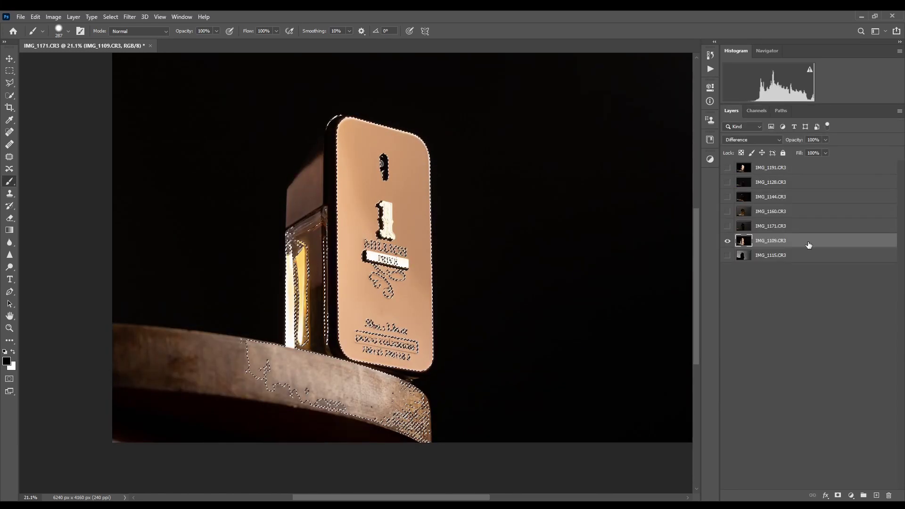
click(837, 495)
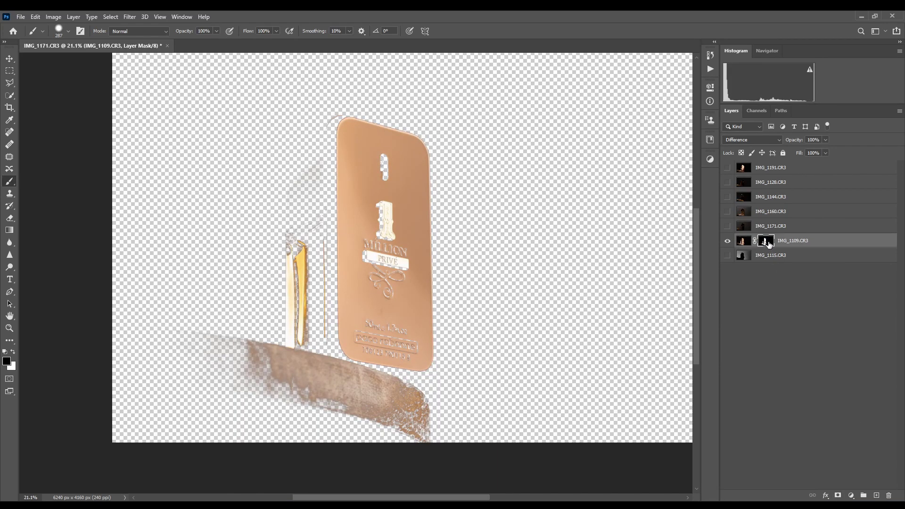
Show the IMG_1115 layer again and toggle the IMG_1109 layer to compare the masked result with the backdrop
click(728, 255)
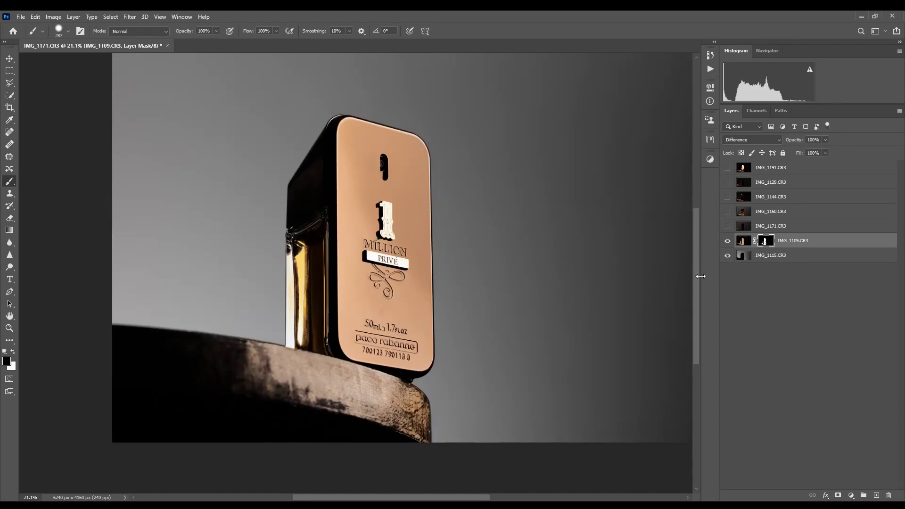
click(727, 241)
click(727, 241)
View the IMG_1109 mask alone and paint black over the glass side, the cap and the left part of the table
shift+click(766, 243)
shift+click(766, 243)
alt+click(765, 243)
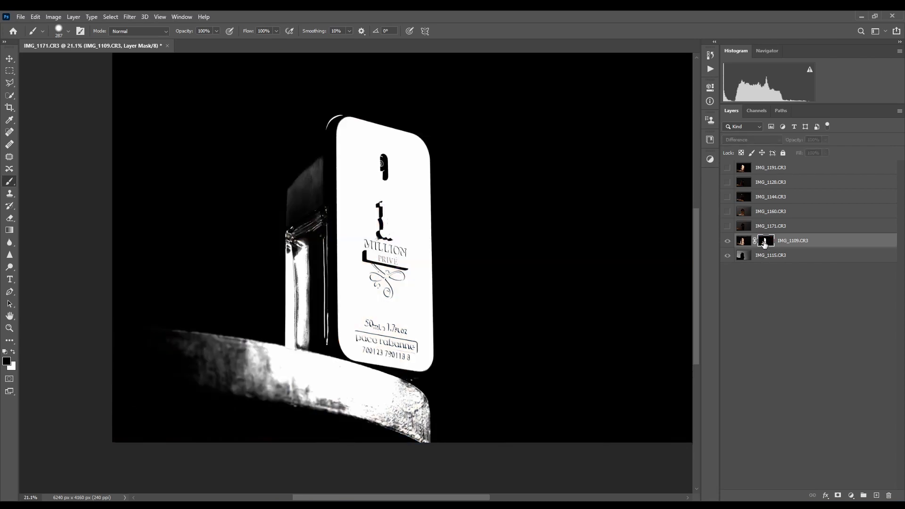
drag(264, 378, 305, 389)
mouse_move(305, 390)
mouse_down()
mouse_move(151, 333)
mouse_move(160, 337)
mouse_up()
key(x)
key(x)
key(x)
key(x)
mouse_move(217, 379)
mouse_down()
mouse_move(245, 380)
mouse_move(232, 379)
mouse_move(236, 418)
mouse_up()
mouse_move(201, 380)
mouse_down()
mouse_move(279, 392)
mouse_move(218, 363)
mouse_move(230, 357)
mouse_move(266, 384)
mouse_move(276, 352)
mouse_move(309, 388)
mouse_move(299, 154)
mouse_up()
mouse_move(168, 370)
mouse_down()
mouse_move(200, 358)
mouse_move(323, 424)
mouse_move(264, 364)
mouse_move(229, 367)
mouse_up()
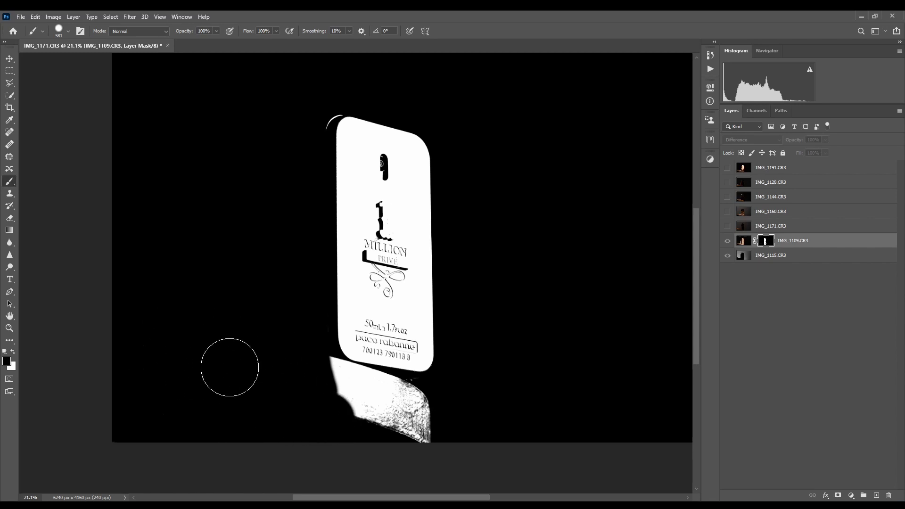
Paint the remaining table area under the bottle black in the IMG_1109 mask with a smaller brush and return to the image view
drag(375, 399, 356, 367)
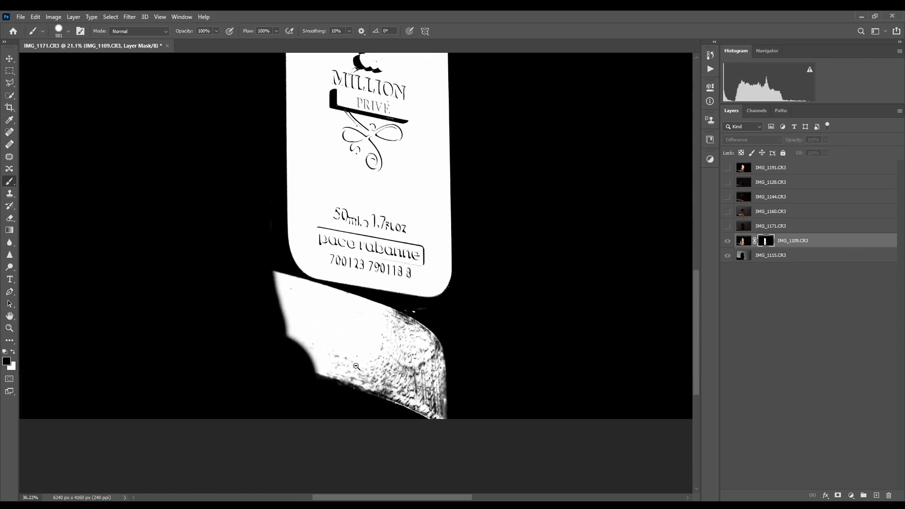
alt+right_click(355, 374)
drag(332, 372, 328, 374)
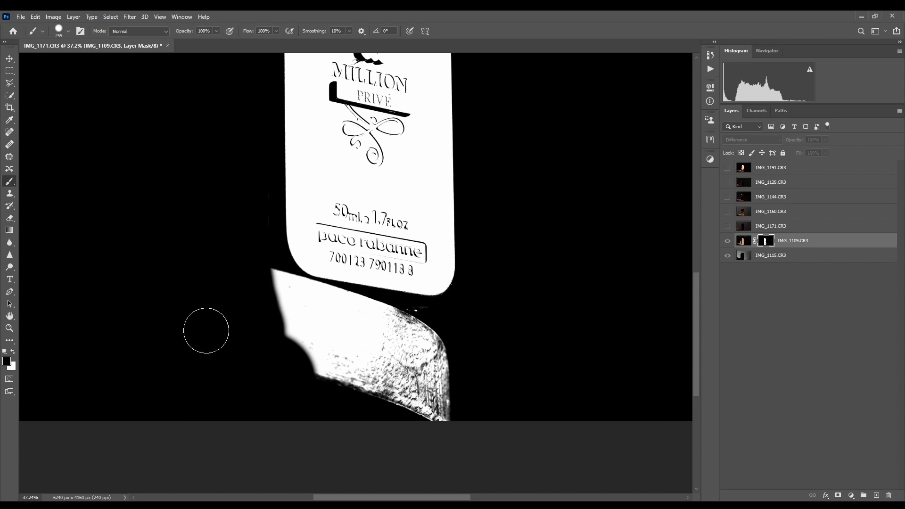
drag(278, 290, 279, 305)
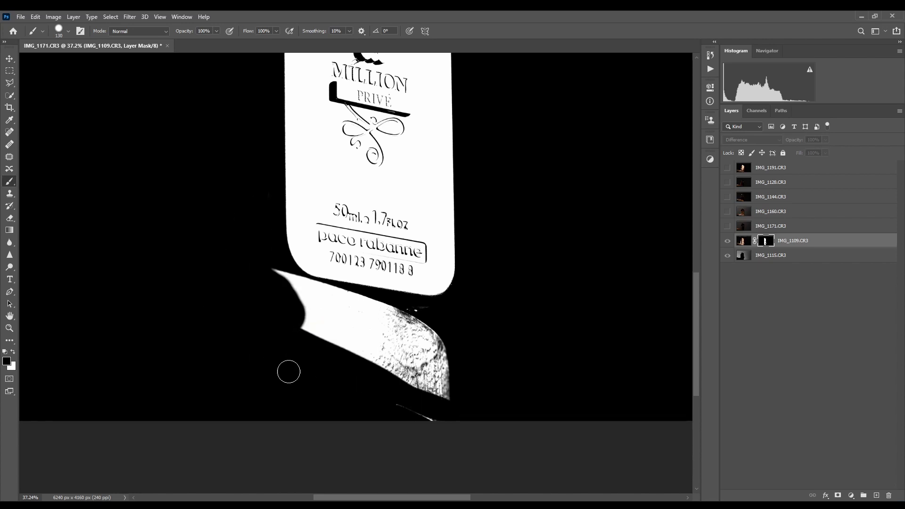
mouse_move(385, 339)
mouse_down()
mouse_move(299, 287)
mouse_move(297, 332)
mouse_move(438, 372)
mouse_up()
drag(386, 71, 431, 345)
scroll(430, 345, down, 5)
alt+click(766, 243)
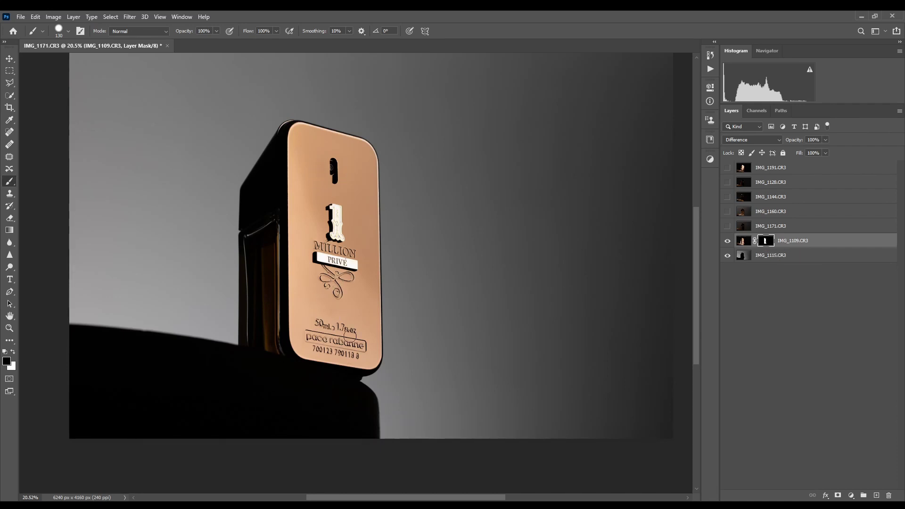
Examine the raised 1 and MILLION lettering up close, comparing the IMG_1191 layer with the masked IMG_1109 layer
drag(340, 225, 402, 211)
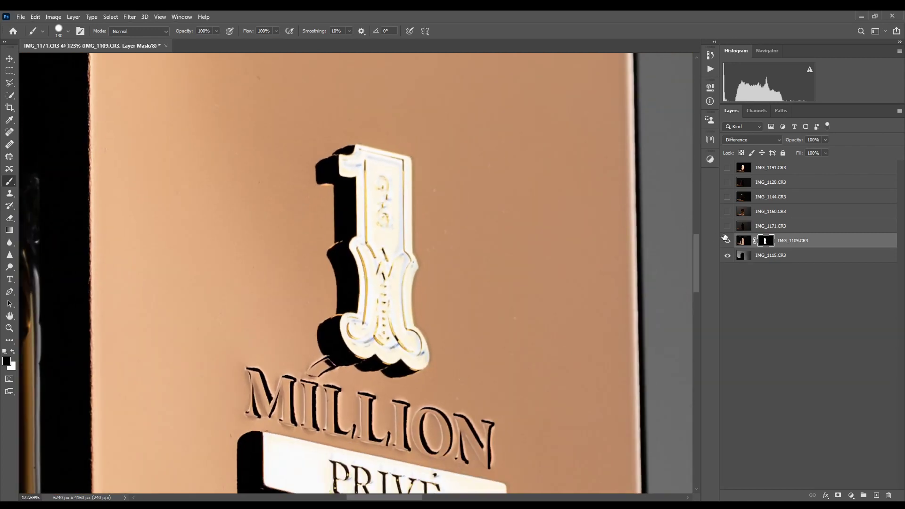
click(744, 167)
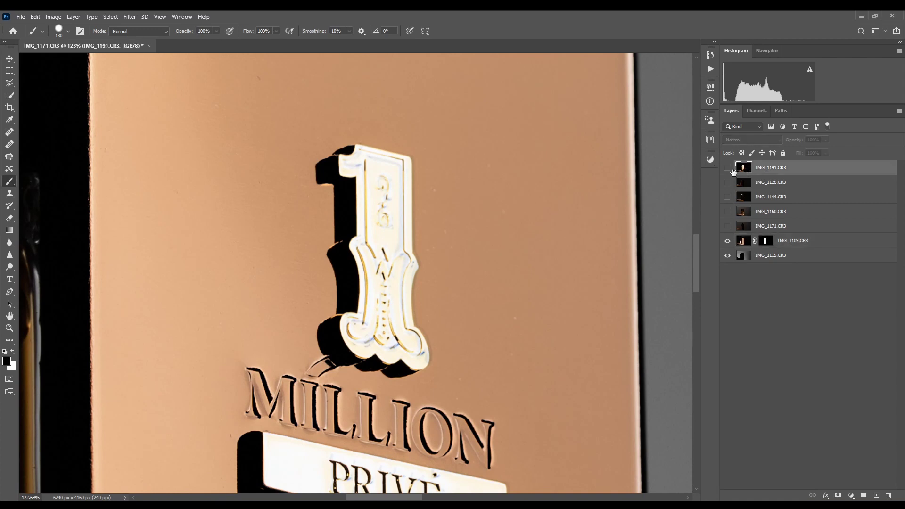
click(728, 170)
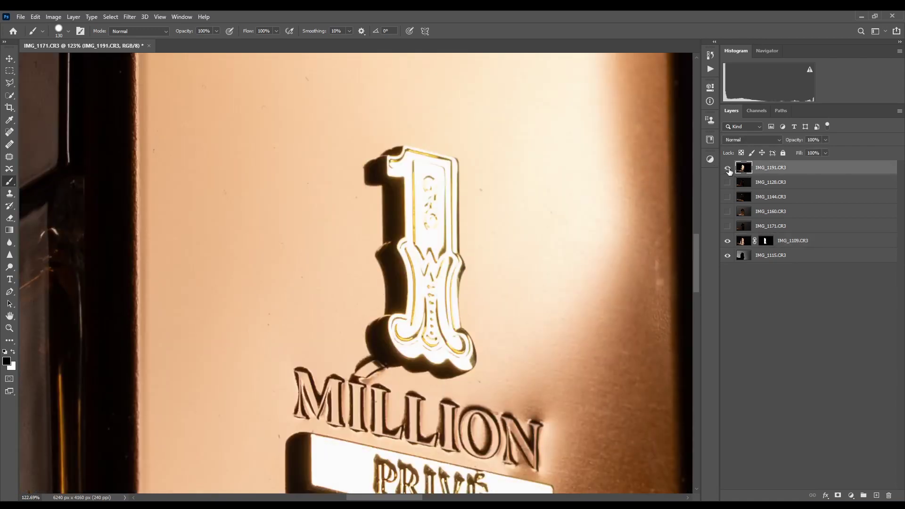
click(728, 169)
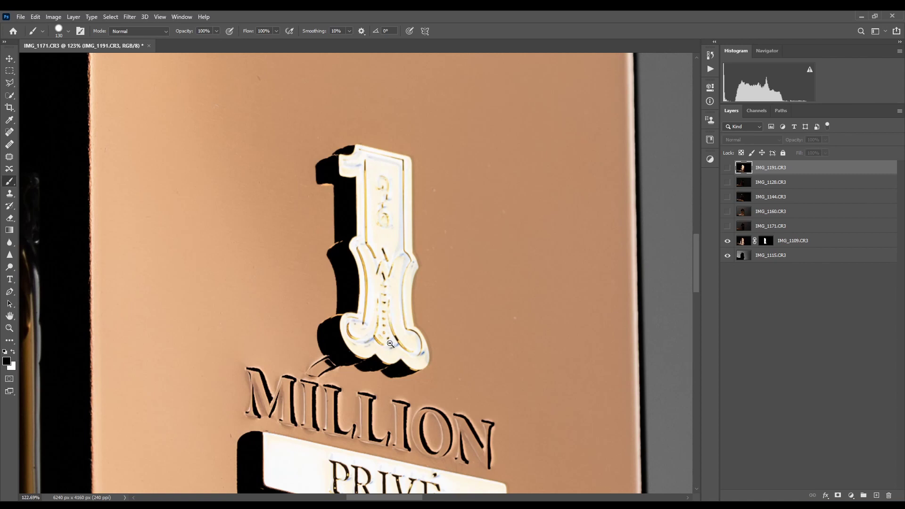
drag(392, 344, 366, 345)
drag(400, 432, 385, 303)
drag(391, 348, 365, 349)
drag(367, 427, 392, 350)
drag(362, 377, 387, 383)
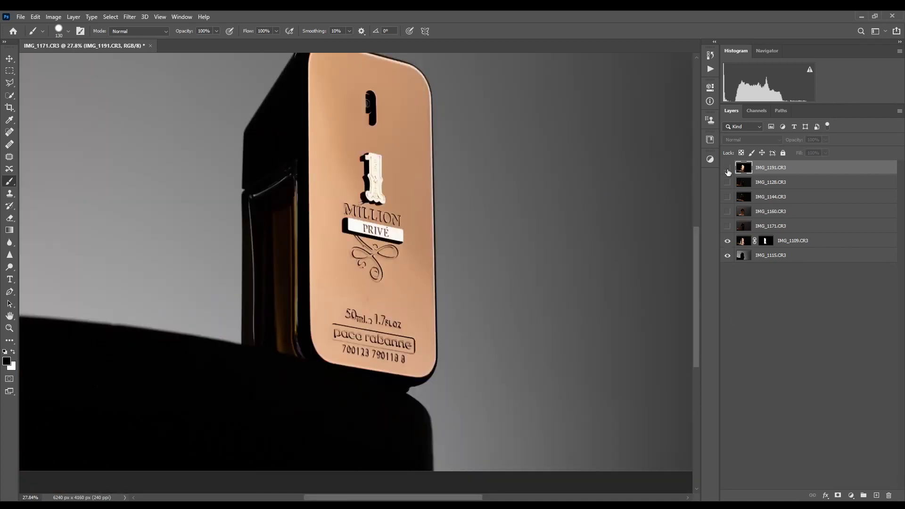
Show the IMG_1191 layer, move it directly above IMG_1109 and set its blend mode to Difference
click(728, 170)
click(728, 170)
click(727, 169)
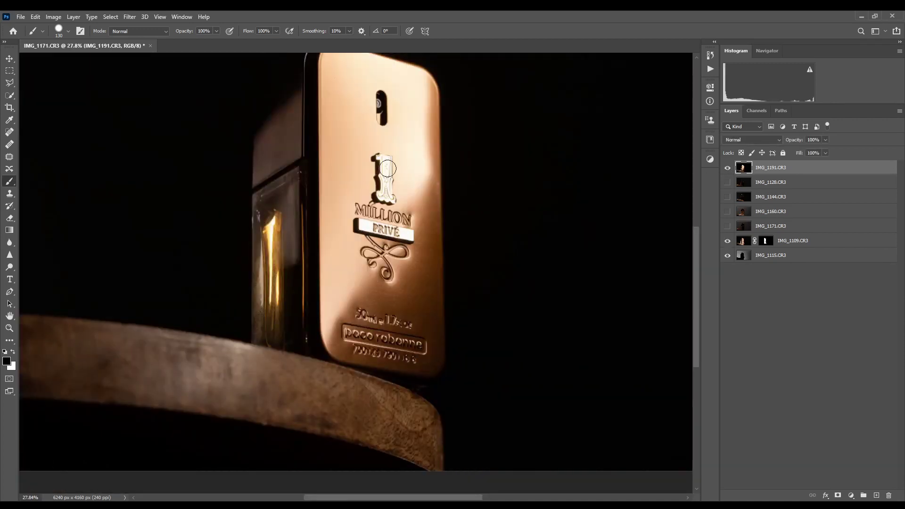
click(728, 170)
click(728, 170)
drag(778, 172, 781, 235)
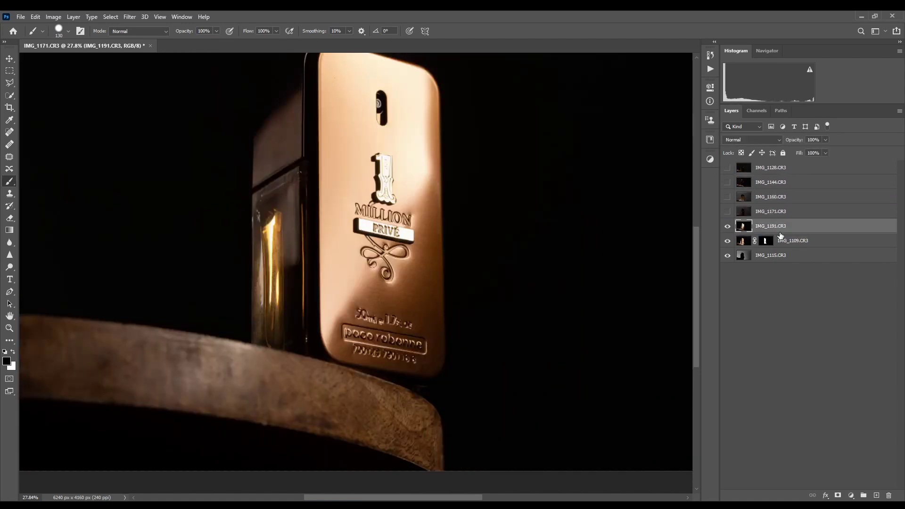
click(747, 140)
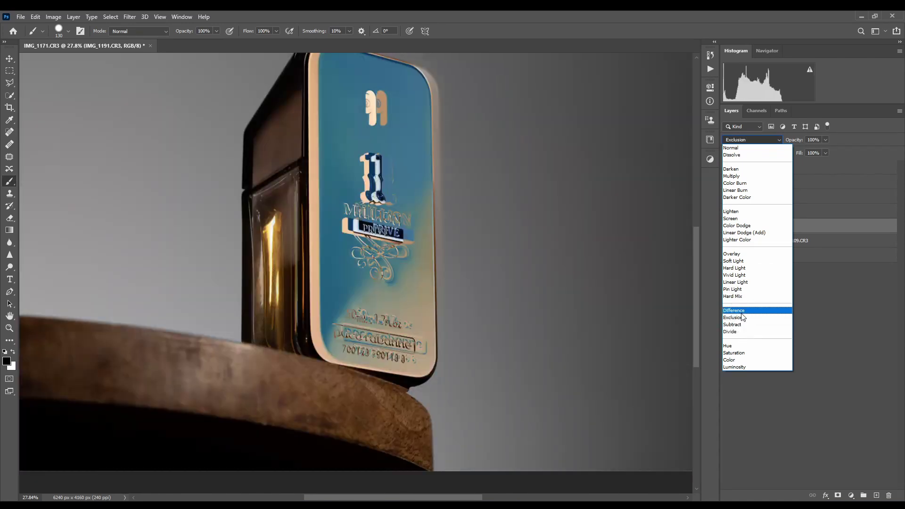
click(741, 311)
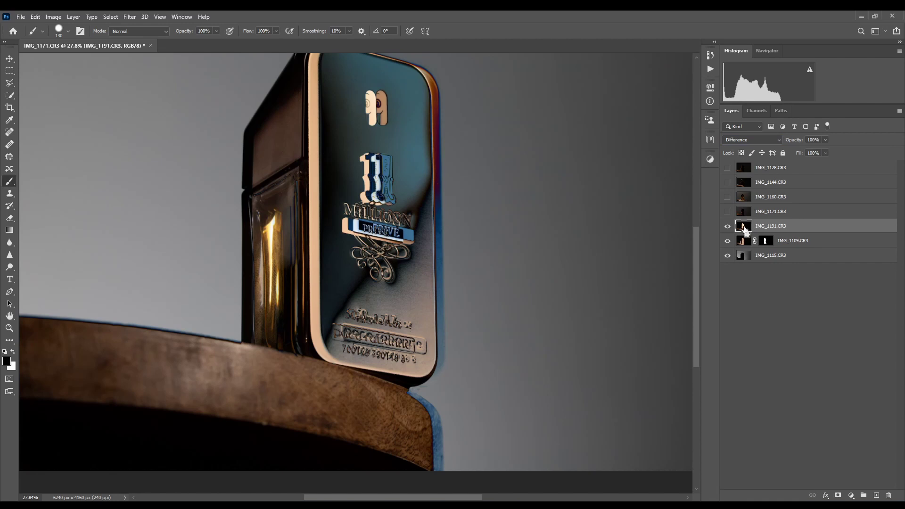
Shift the IMG_1191 layer leftward with Free Transform until its lettering and bottle edges line up with IMG_1109
key(ctrl+t)
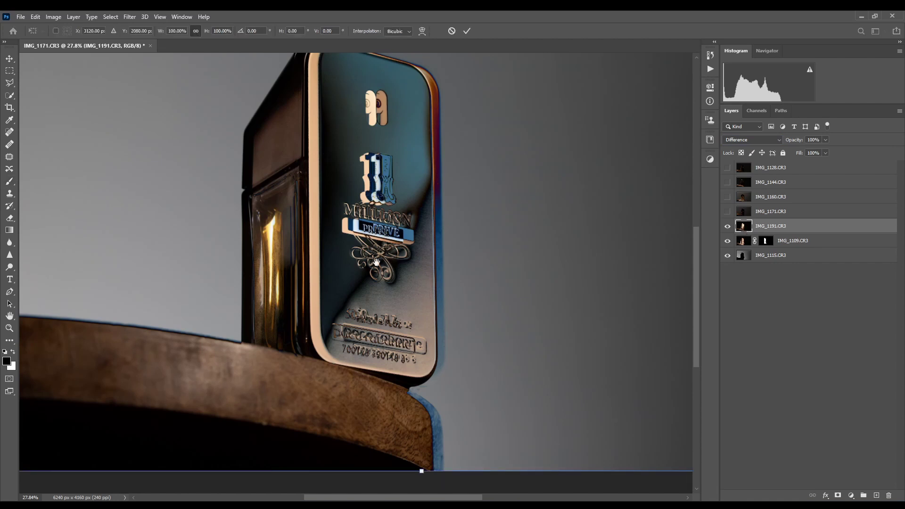
scroll(408, 299, up, 6)
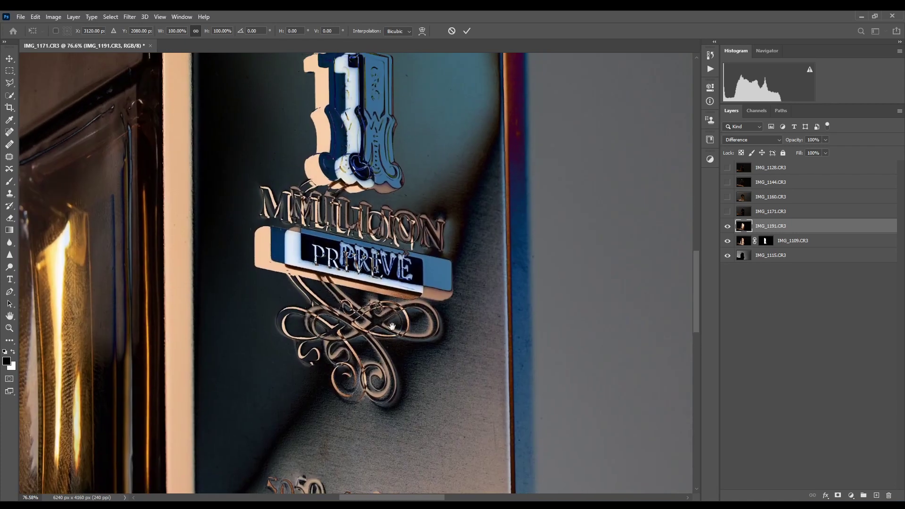
drag(392, 326, 402, 298)
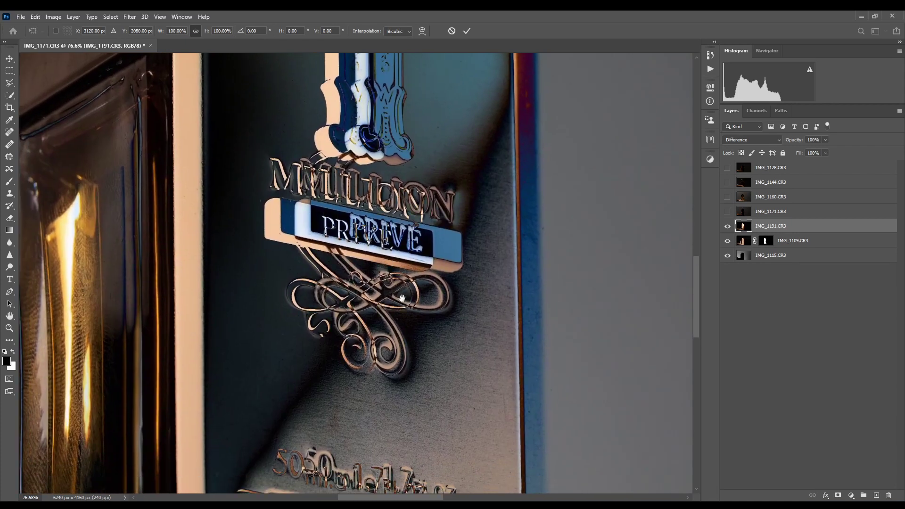
key(shift+Left)
key(shift+Left)
key(shift+Left)
key(shift+Left)
key(shift+Left)
key(shift+Left)
key(Return)
scroll(402, 302, down, 6)
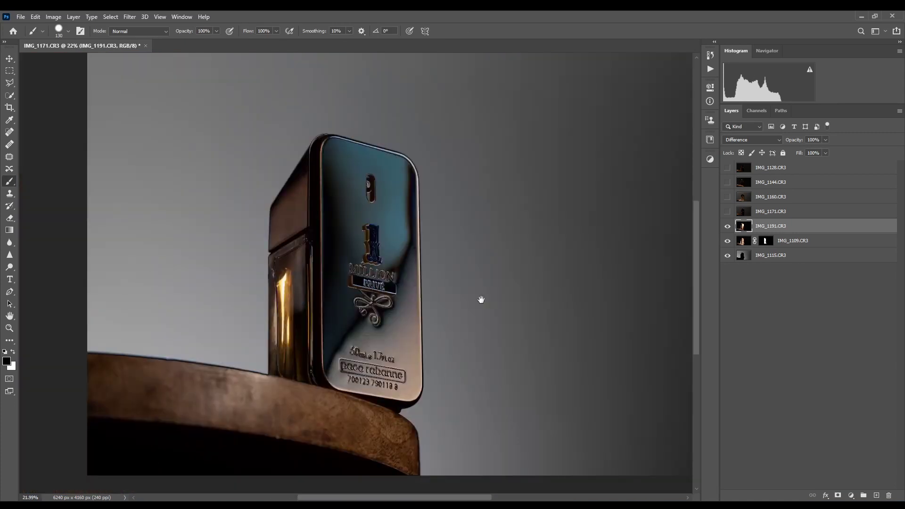
Set the IMG_1191 layer's blend mode to Lighten and check the blended lettering up close
click(750, 142)
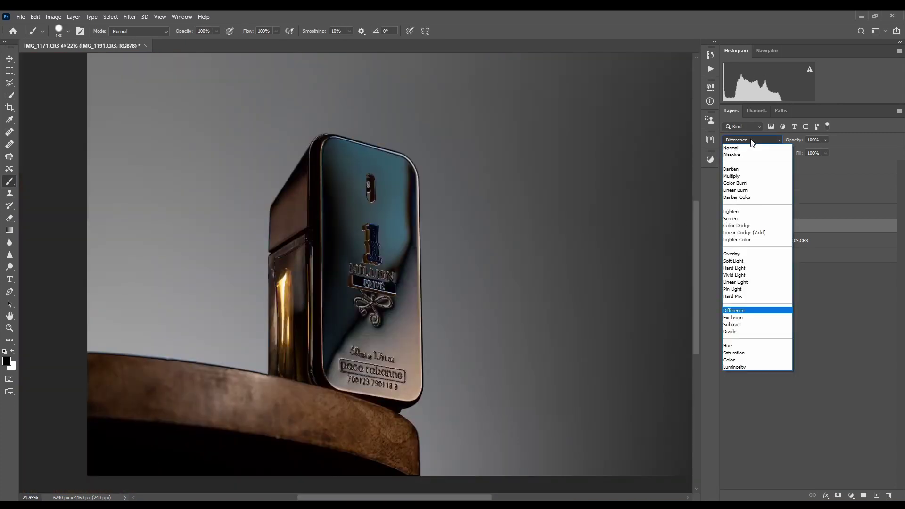
click(744, 212)
scroll(394, 289, up, 6)
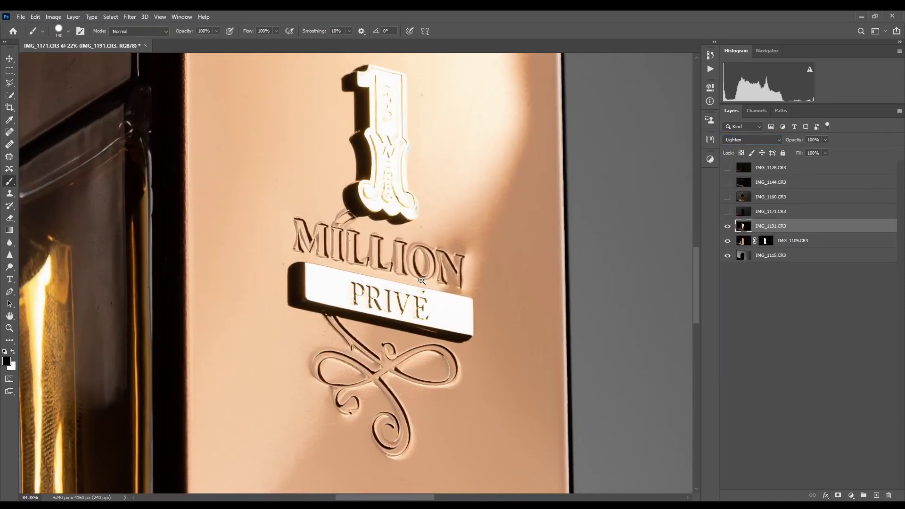
Compare the IMG_1191 layer on its own with the full Lighten blend around the 1 MILLION PRIVÉ lettering
drag(426, 241, 415, 321)
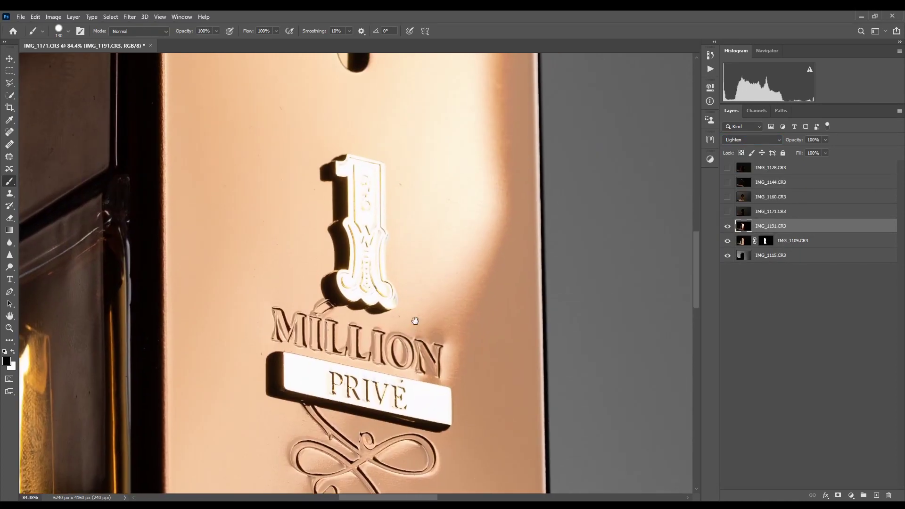
alt+click(727, 227)
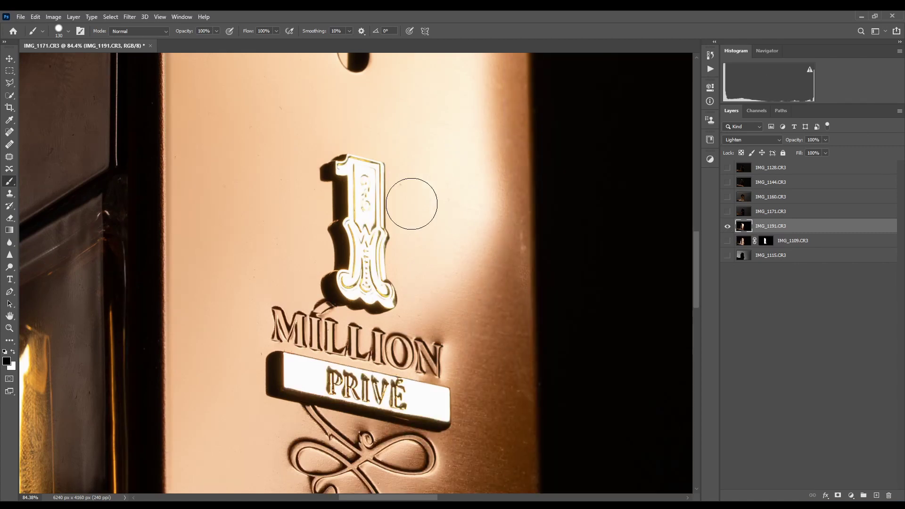
alt+click(727, 228)
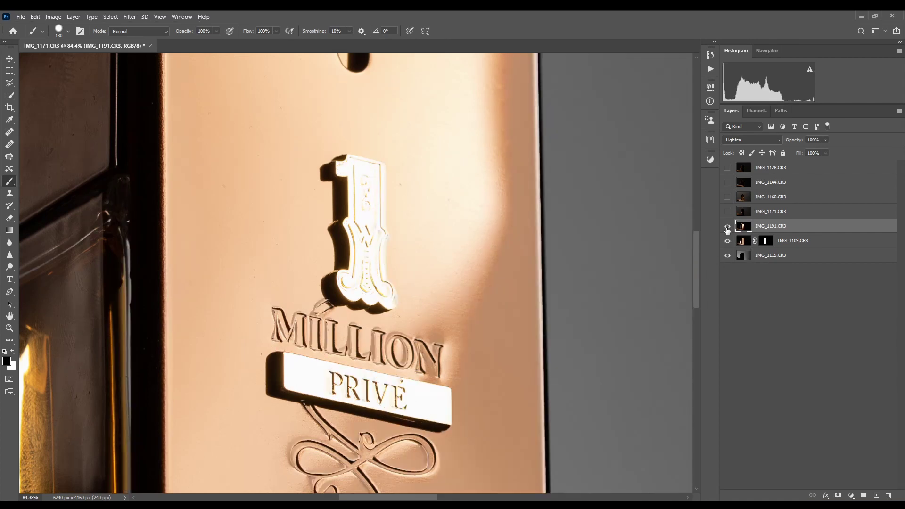
alt+click(727, 227)
alt+click(727, 228)
alt+click(728, 228)
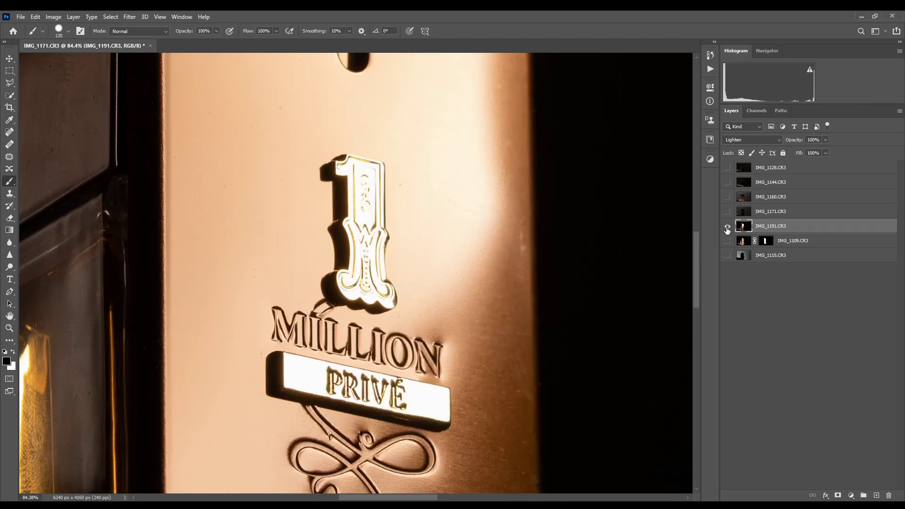
alt+click(728, 228)
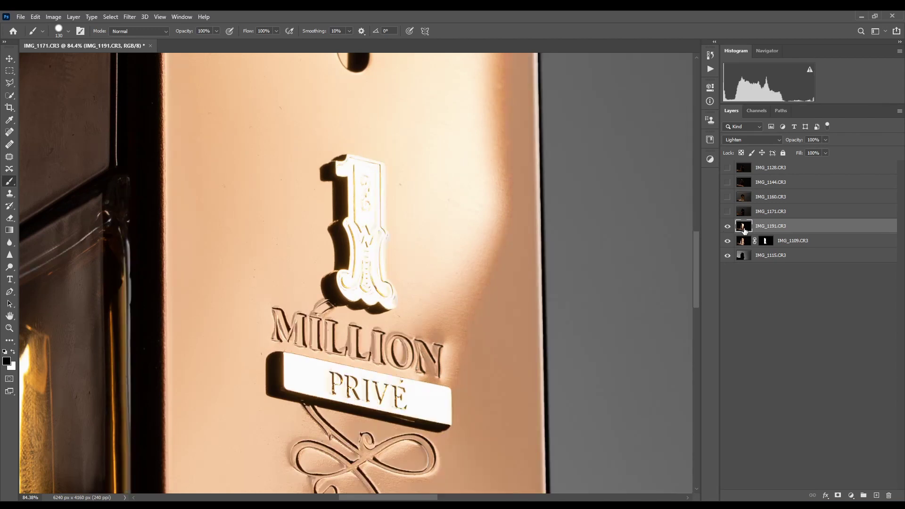
Isolate the IMG_1191 layer and compare its Red, Green and Blue channels for contrast on the raised lettering
alt+click(727, 228)
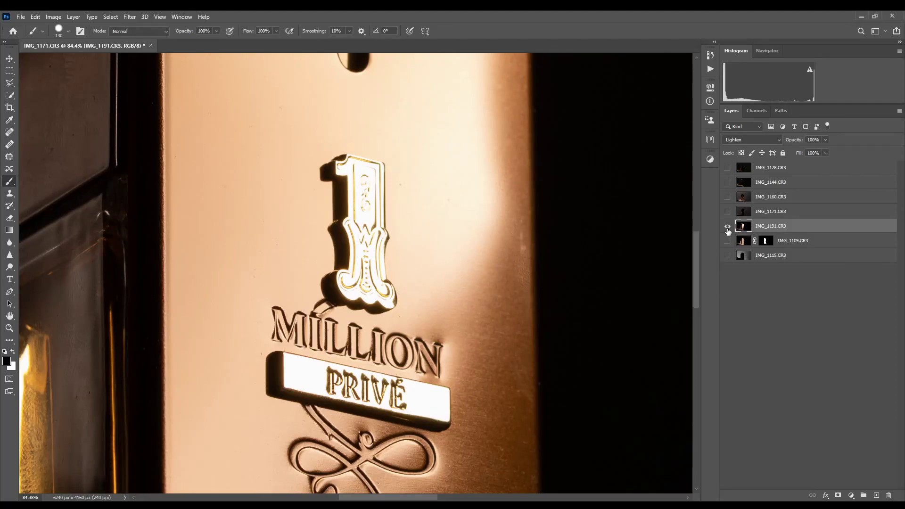
click(756, 111)
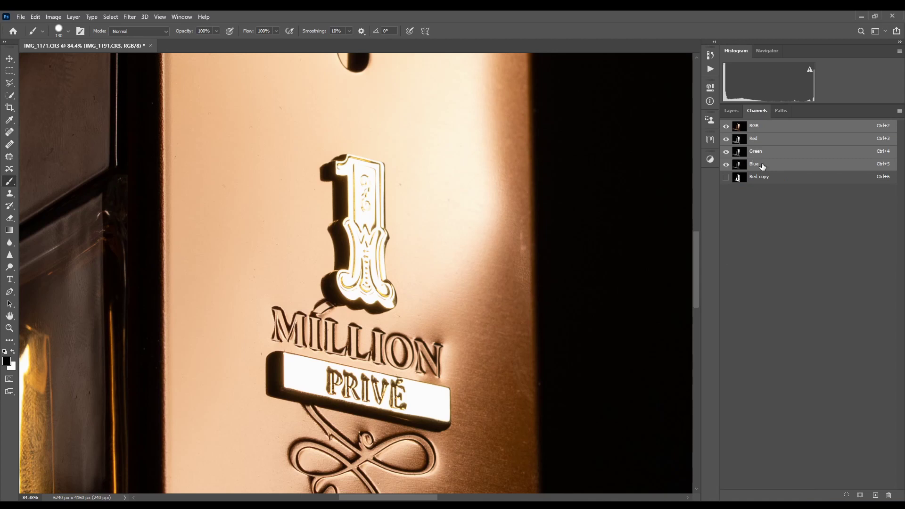
click(762, 165)
click(766, 151)
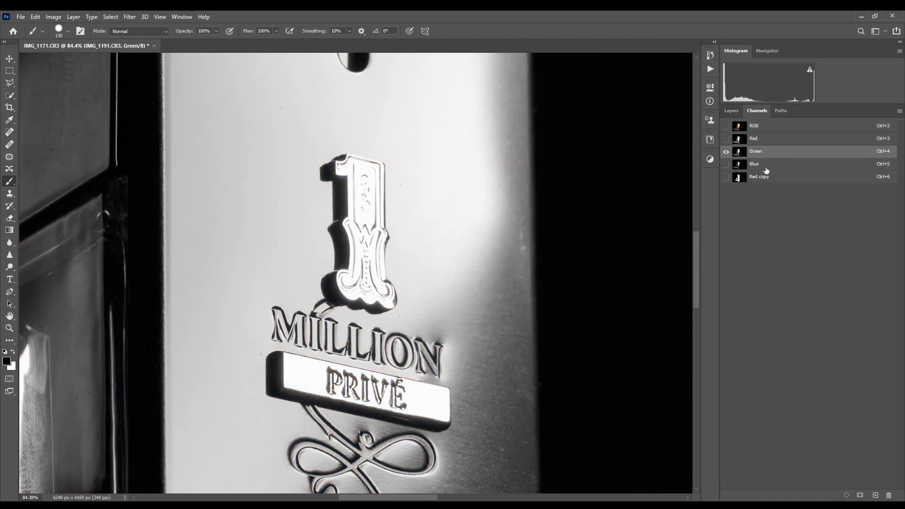
click(766, 168)
click(768, 139)
click(767, 128)
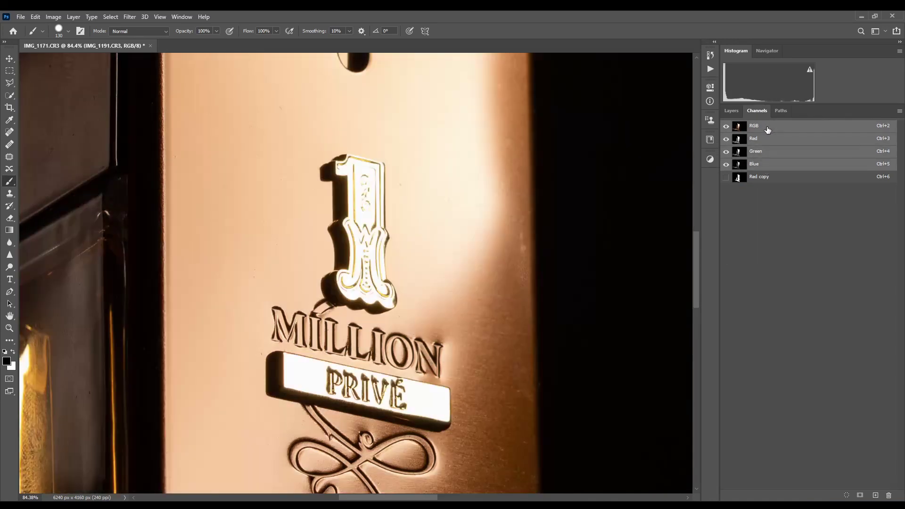
click(764, 165)
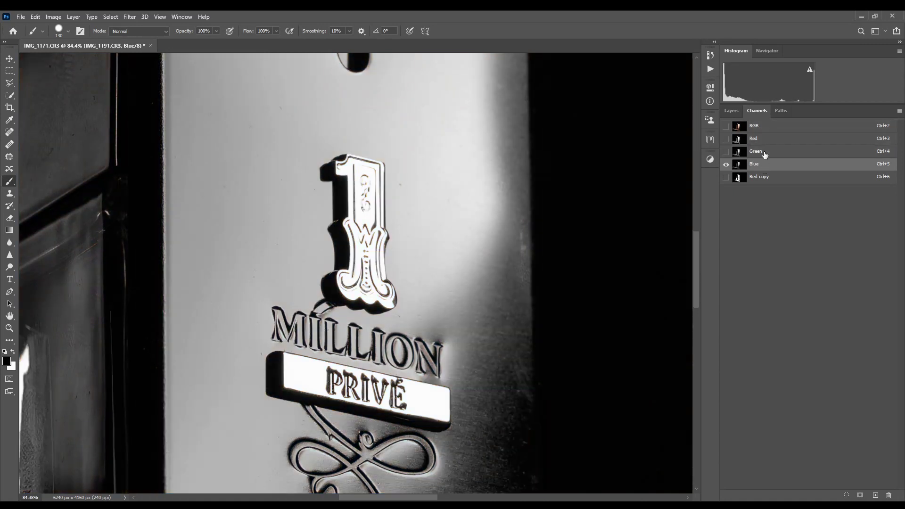
click(764, 152)
click(766, 139)
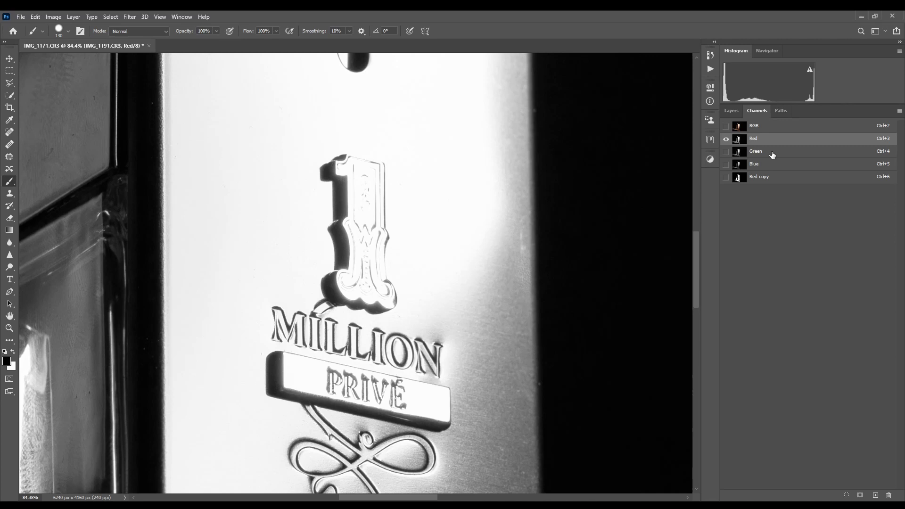
click(772, 155)
click(767, 167)
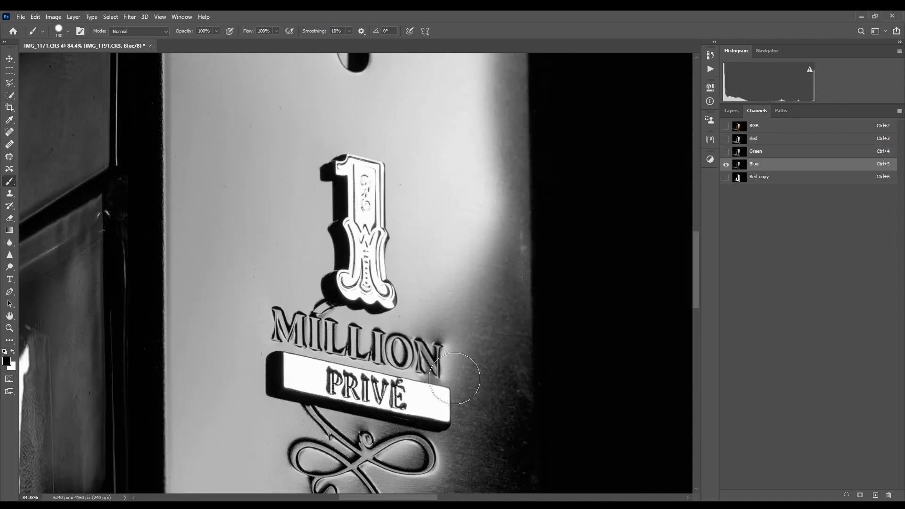
Duplicate the Blue channel and darken the copy with Levels until mainly the figure 1 and PRIVÉ plate stay white
drag(799, 166, 876, 496)
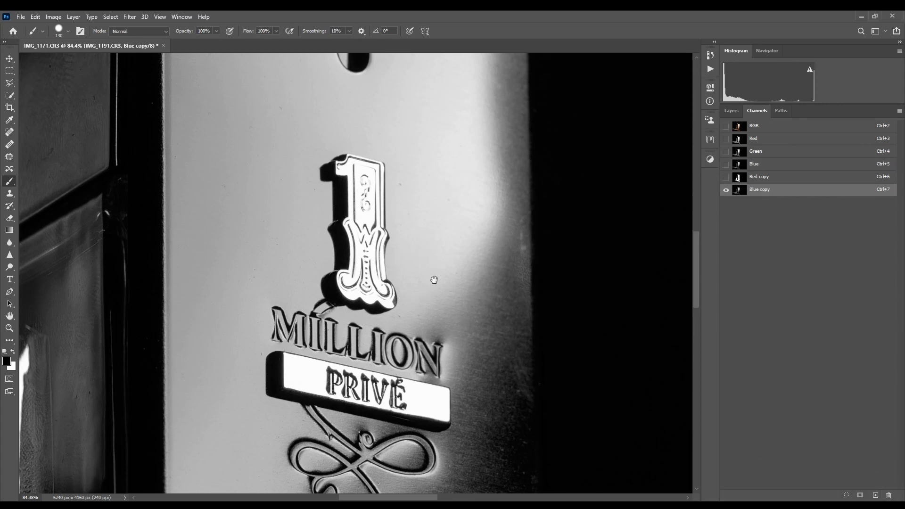
scroll(422, 279, down, 5)
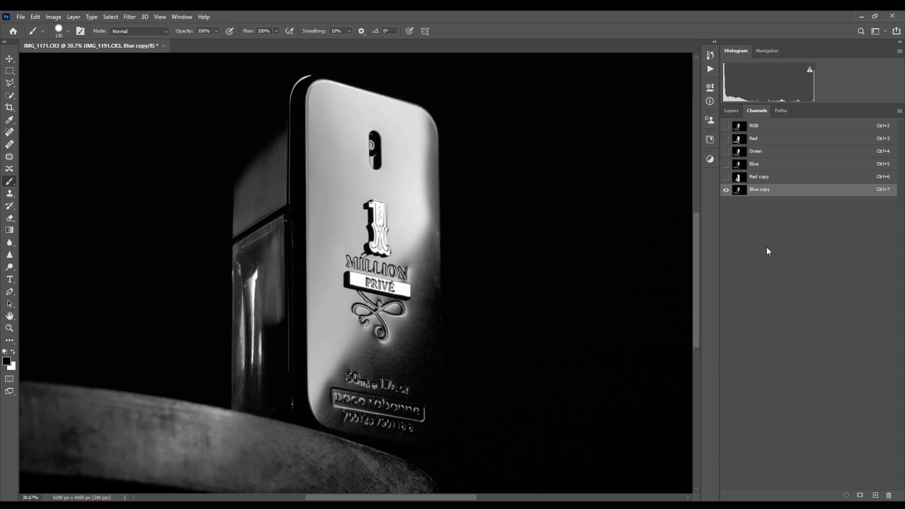
key(ctrl+l)
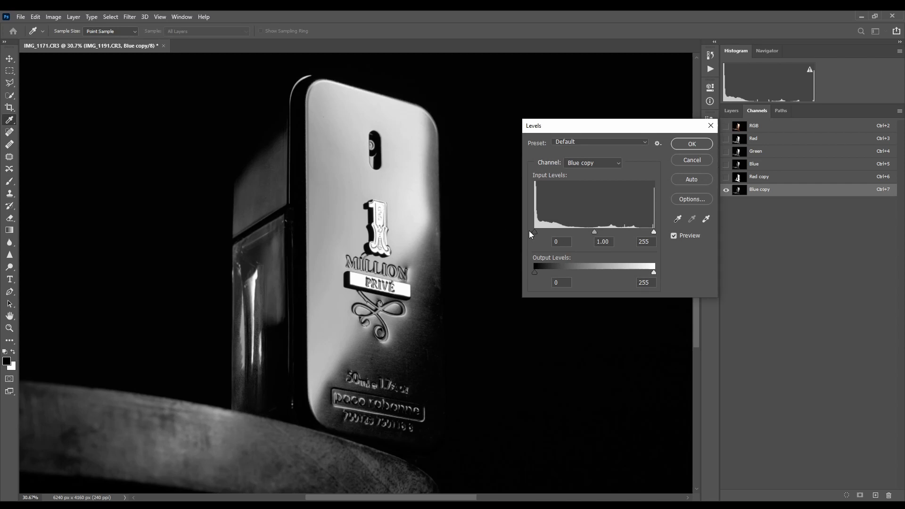
drag(536, 232, 639, 233)
drag(614, 233, 626, 233)
drag(572, 233, 592, 233)
drag(630, 233, 614, 233)
drag(638, 233, 629, 232)
mouse_move(592, 232)
mouse_down()
mouse_move(610, 232)
mouse_move(592, 232)
mouse_up()
scroll(398, 265, up, 6)
drag(398, 266, 413, 213)
key(Return)
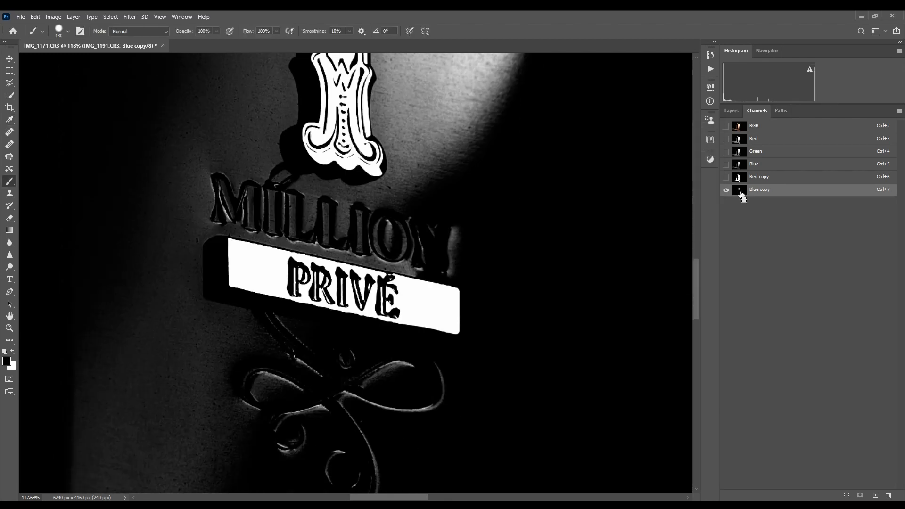
Load the Blue copy channel as a selection, add it as IMG_1191's layer mask, and show the IMG_1109 and IMG_1115 layers again
ctrl+click(741, 192)
click(746, 122)
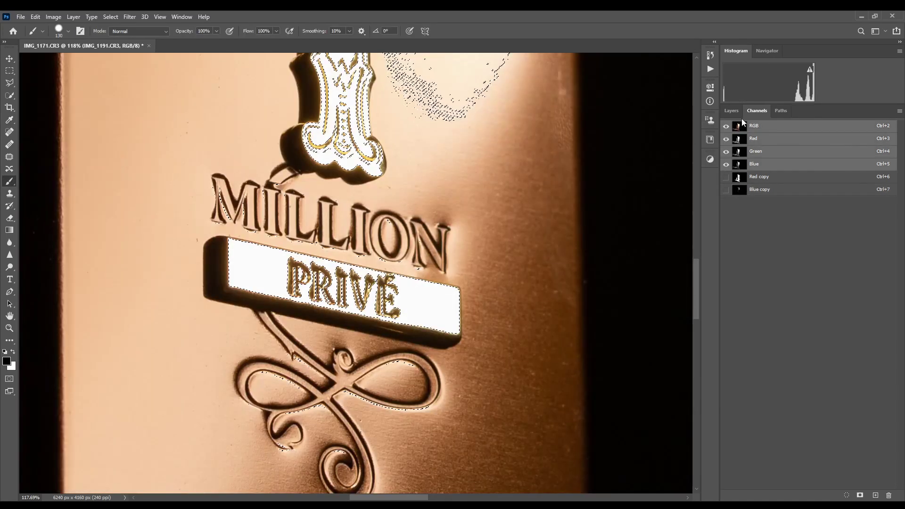
click(731, 111)
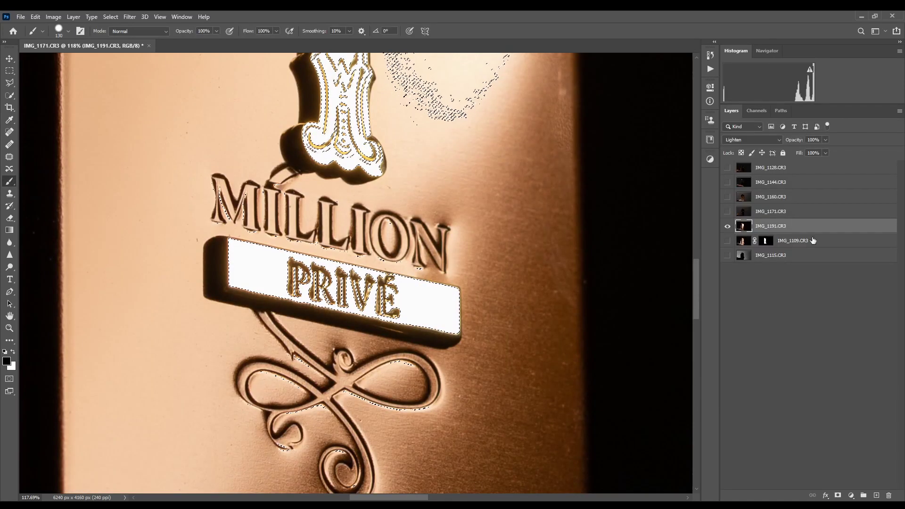
click(839, 495)
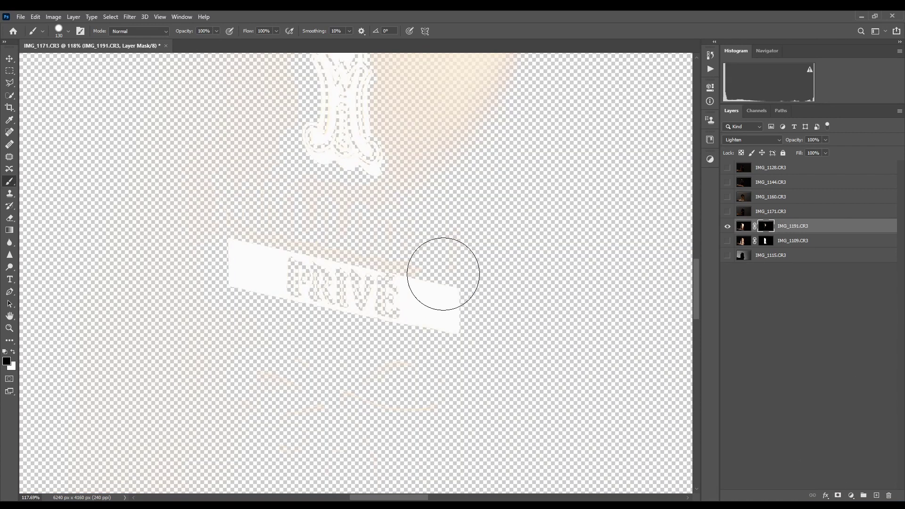
drag(463, 261, 424, 271)
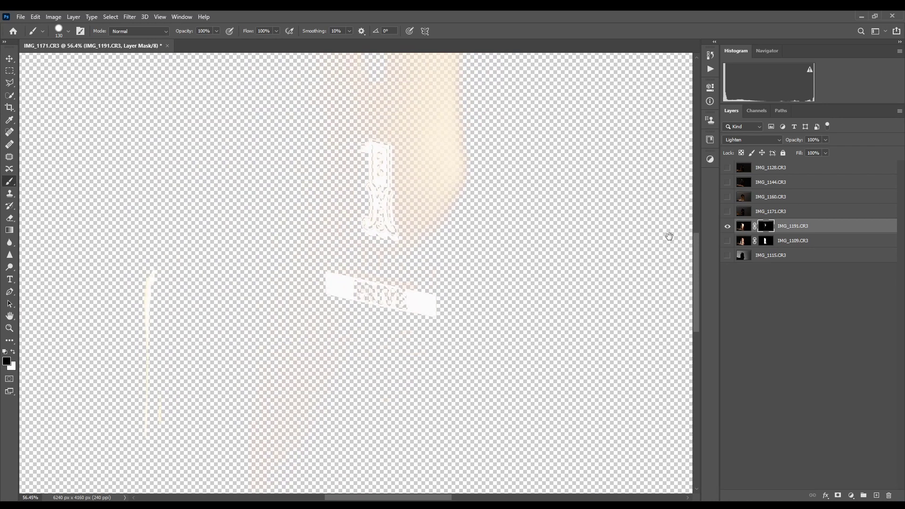
click(728, 241)
click(728, 256)
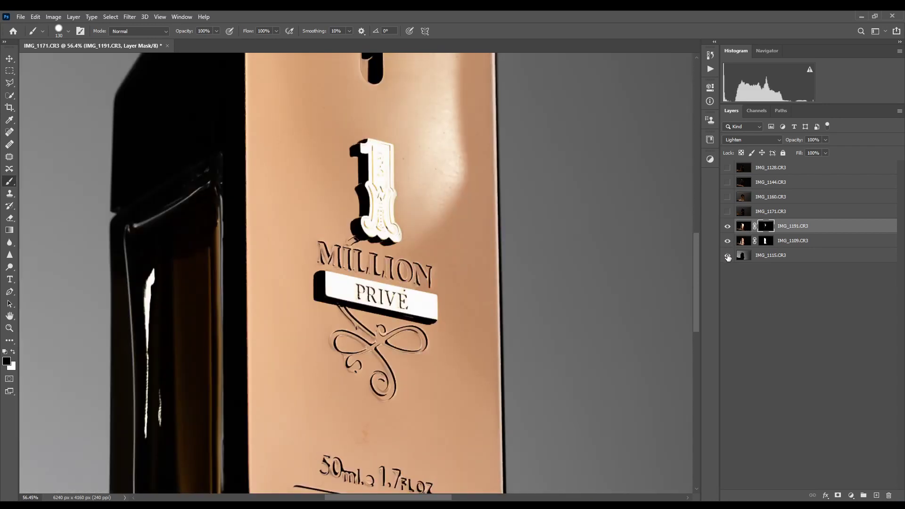
View IMG_1191's mask and paint black over the grey plate areas and stray highlights around the figure 1 and PRIVÉ plate
alt+click(766, 225)
mouse_move(436, 210)
mouse_down()
mouse_move(430, 196)
mouse_move(457, 193)
mouse_move(426, 238)
mouse_up()
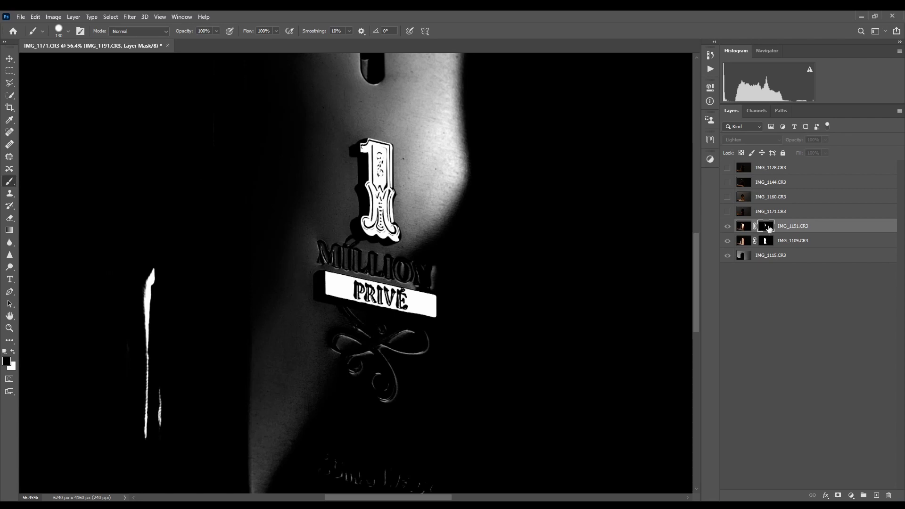
scroll(373, 245, down, 5)
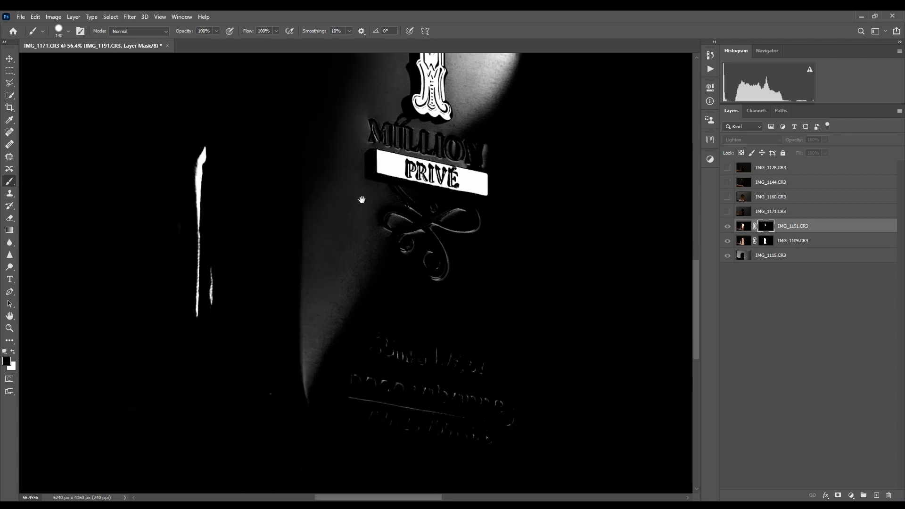
drag(380, 277, 357, 292)
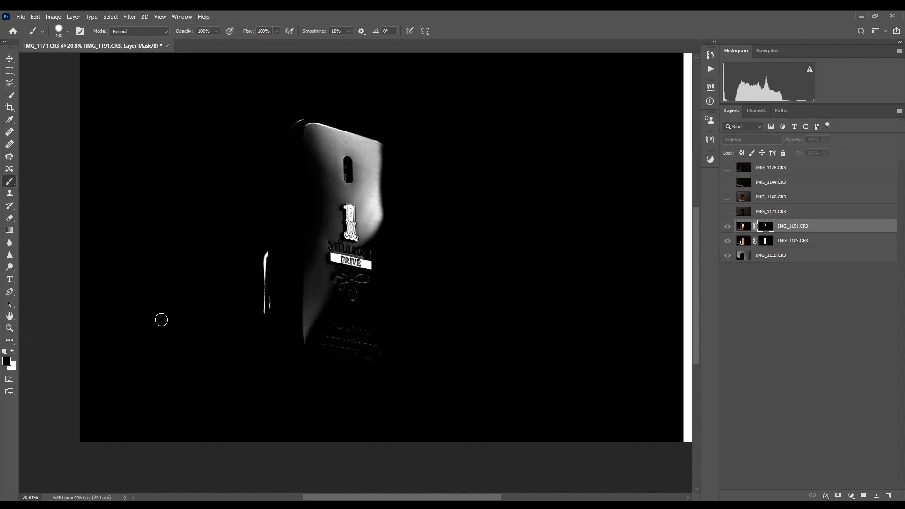
mouse_move(215, 299)
alt+mouse_down()
mouse_move(236, 304)
mouse_move(228, 306)
alt+mouse_up()
mouse_move(257, 228)
mouse_down()
mouse_move(261, 268)
mouse_move(324, 311)
mouse_up()
alt+drag(337, 288, 386, 294)
mouse_move(243, 239)
mouse_down()
mouse_move(265, 202)
mouse_move(391, 207)
mouse_up()
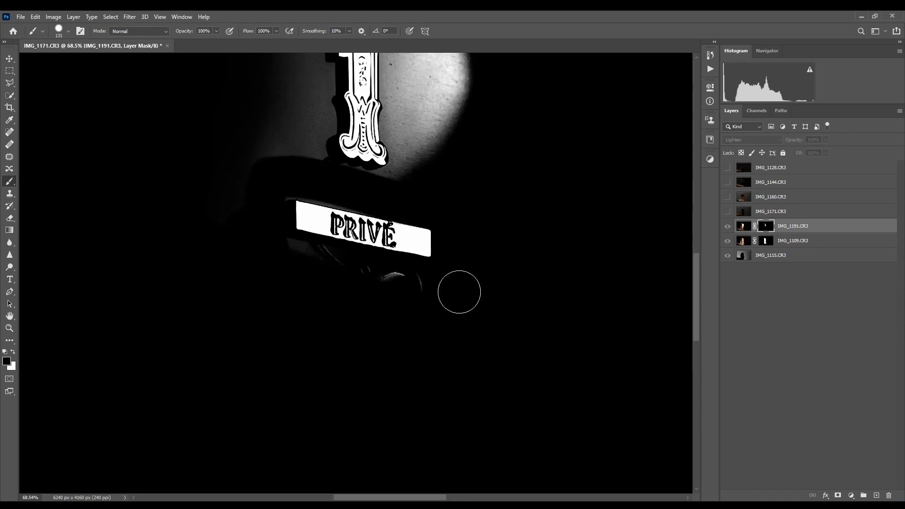
drag(458, 293, 301, 257)
mouse_move(313, 205)
alt+mouse_down()
mouse_move(347, 213)
mouse_move(292, 212)
alt+mouse_up()
mouse_move(250, 283)
alt+mouse_down()
mouse_move(267, 290)
mouse_move(243, 103)
alt+mouse_up()
drag(394, 116, 384, 42)
mouse_move(375, 139)
mouse_down()
mouse_move(397, 204)
mouse_move(382, 282)
mouse_up()
alt+drag(341, 194, 303, 192)
ctrl+drag(348, 237, 417, 237)
alt+drag(317, 219, 242, 220)
drag(351, 170, 357, 339)
mouse_move(392, 360)
mouse_down()
mouse_move(434, 291)
mouse_move(437, 314)
mouse_up()
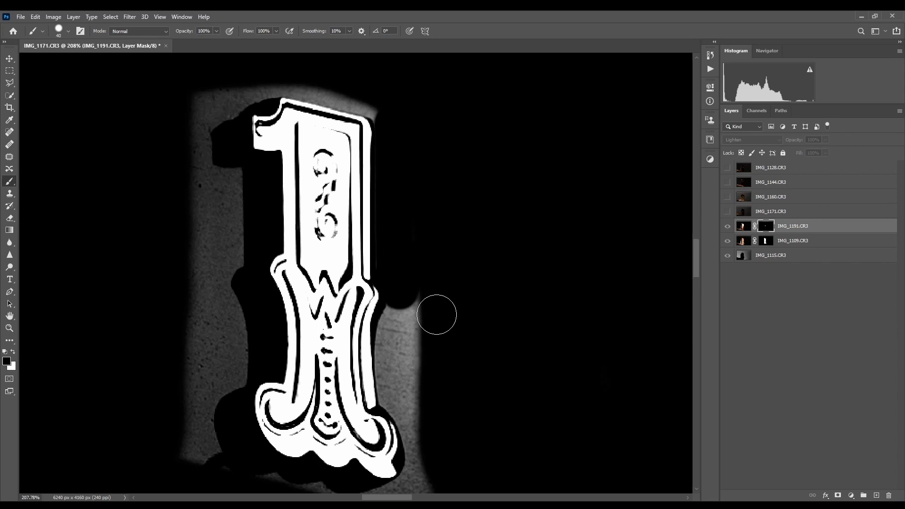
Set the brush mode to Overlay and paint out the remaining grey around the edges of the figure 1 on the mask
click(139, 33)
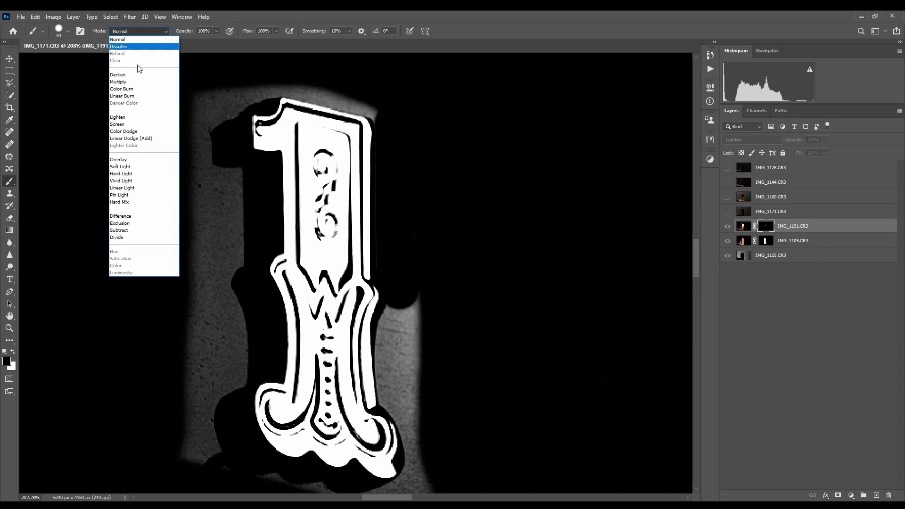
click(131, 159)
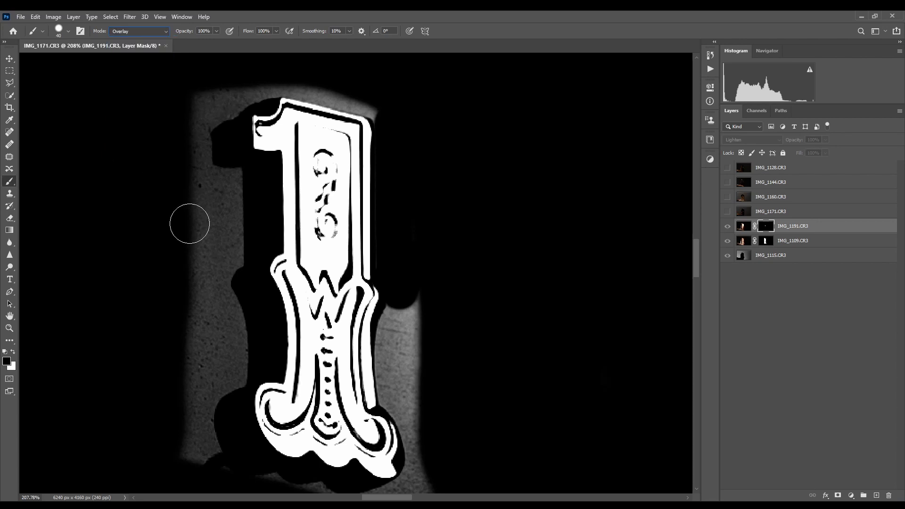
alt+drag(208, 307, 217, 312)
mouse_move(326, 254)
mouse_down()
mouse_move(326, 205)
mouse_move(327, 226)
mouse_move(330, 212)
mouse_up()
key(ctrl+z)
key(ctrl+z)
key(ctrl+z)
mouse_move(172, 317)
mouse_down()
mouse_move(226, 303)
mouse_move(223, 384)
mouse_move(221, 369)
mouse_move(200, 440)
mouse_move(219, 247)
mouse_move(250, 108)
mouse_move(184, 283)
mouse_up()
mouse_move(311, 68)
mouse_down()
mouse_move(346, 82)
mouse_move(268, 76)
mouse_move(366, 83)
mouse_move(399, 104)
mouse_move(316, 93)
mouse_move(378, 121)
mouse_up()
mouse_move(395, 285)
mouse_down()
mouse_move(407, 427)
mouse_move(419, 394)
mouse_up()
scroll(234, 378, down, 8)
scroll(467, 226, up, 8)
drag(466, 227, 402, 265)
Switch to white paint in Normal mode and fill the dark engraved details inside the figure 1 on IMG_1191's mask
key(x)
key(bracketleft)
key(bracketleft)
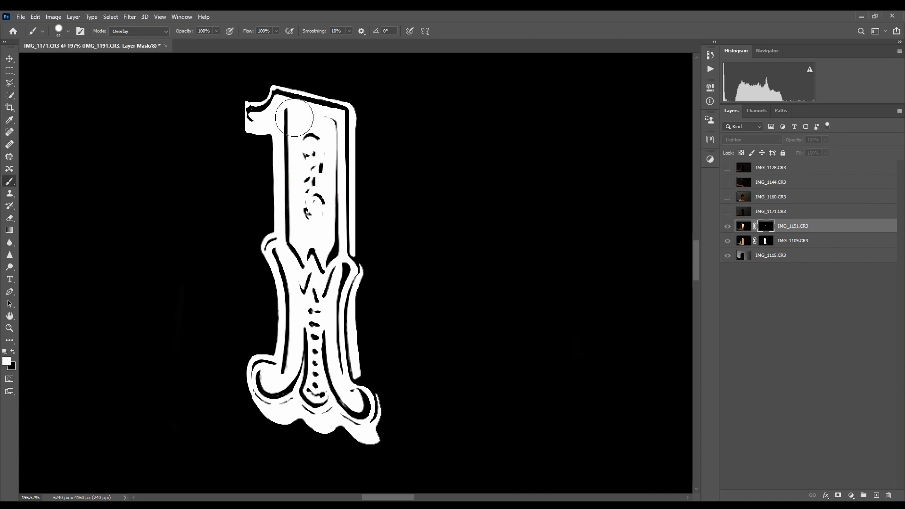
click(139, 31)
click(142, 41)
mouse_move(311, 257)
mouse_down()
mouse_move(326, 125)
mouse_move(300, 247)
mouse_up()
scroll(328, 267, up, 5)
drag(326, 224, 270, 223)
mouse_move(368, 247)
mouse_down()
mouse_move(303, 315)
mouse_move(336, 260)
mouse_up()
drag(216, 174, 288, 283)
mouse_move(262, 401)
mouse_down()
mouse_move(276, 219)
mouse_move(341, 128)
mouse_move(481, 381)
mouse_move(480, 409)
mouse_up()
drag(412, 287, 262, 353)
mouse_move(262, 353)
mouse_down()
mouse_move(260, 299)
mouse_move(278, 392)
mouse_up()
drag(213, 255, 271, 374)
drag(332, 134, 318, 401)
mouse_move(319, 401)
mouse_down()
mouse_move(305, 109)
mouse_move(307, 215)
mouse_up()
mouse_move(310, 207)
mouse_down()
mouse_move(150, 166)
mouse_move(74, 215)
mouse_move(352, 228)
mouse_up()
Fill the PRIVÉ plate on the mask with white, refining its upper edge with a smaller brush, and save the document
key(bracketleft)
key(bracketleft)
key(bracketleft)
key(ctrl+z)
scroll(84, 205, up, 5)
key(bracketleft)
key(bracketleft)
key(bracketleft)
key(bracketleft)
key(bracketleft)
drag(330, 193, 326, 264)
key(ctrl+z)
drag(330, 191, 350, 309)
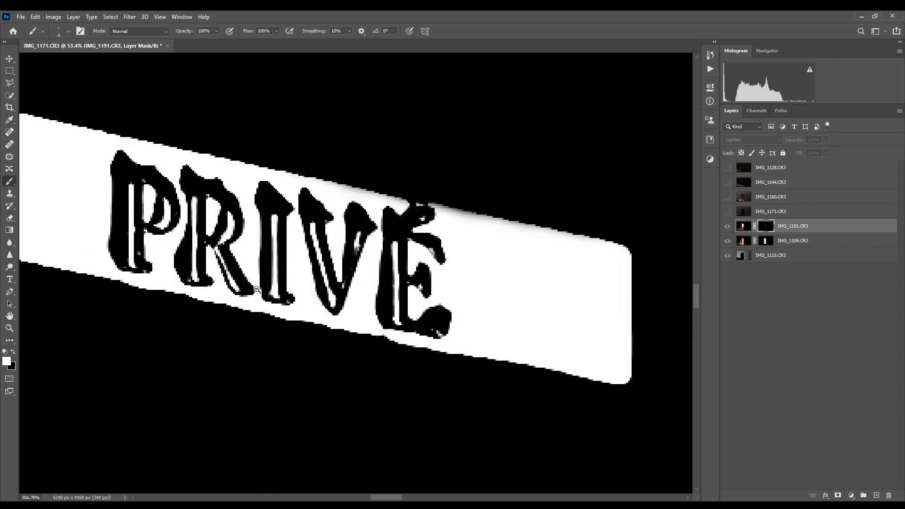
key(ctrl+shift+z)
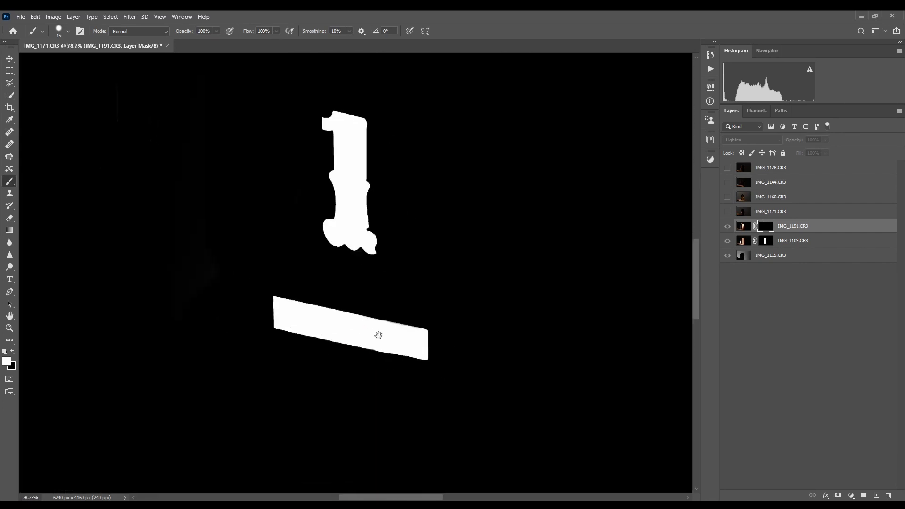
key(ctrl+s)
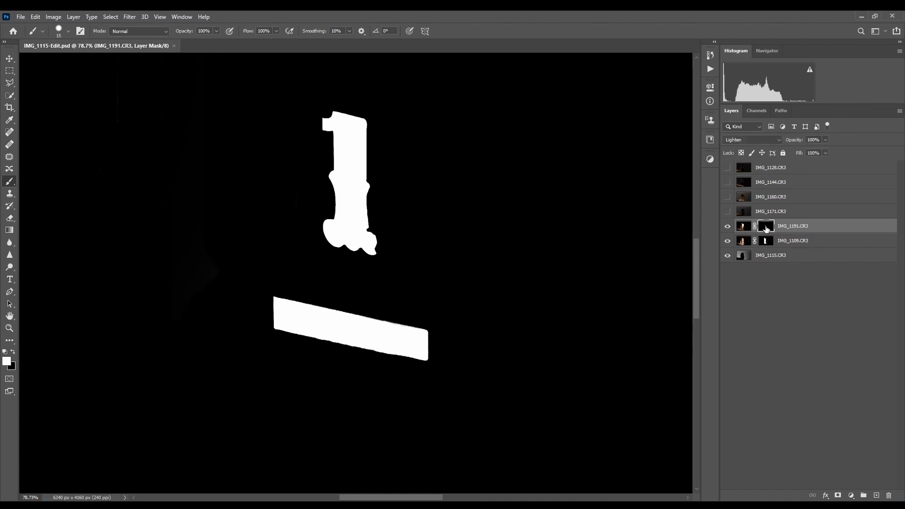
Return to the composite and paint white on IMG_1191's mask over the bluish gap at the lower right foot of the figure 1
alt+click(766, 228)
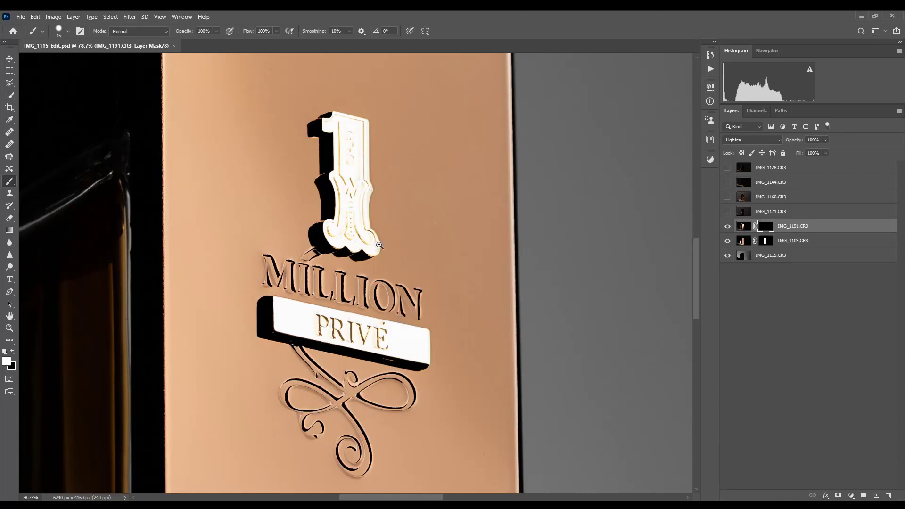
scroll(402, 256, up, 5)
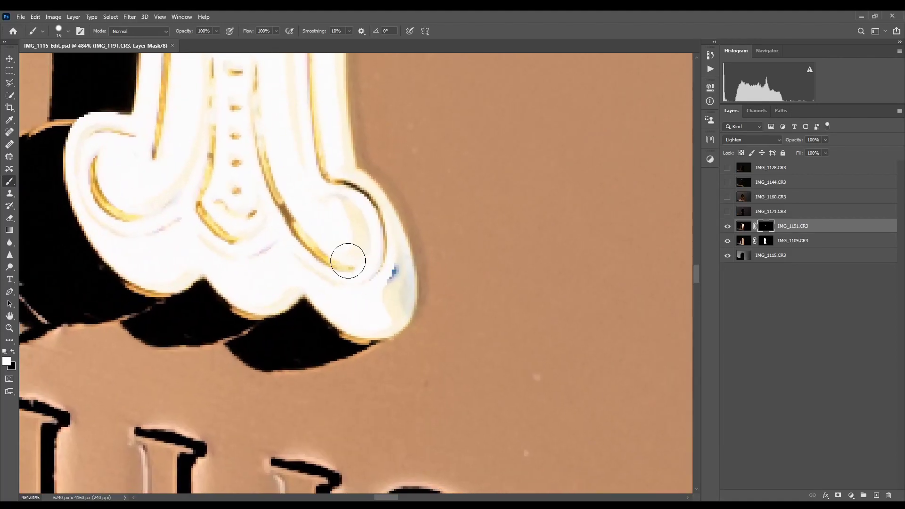
alt+click(764, 228)
alt+click(765, 228)
mouse_move(360, 268)
mouse_down()
mouse_move(368, 286)
mouse_move(512, 263)
mouse_move(296, 305)
mouse_move(370, 293)
mouse_move(385, 264)
mouse_up()
key(space)
drag(297, 219, 306, 294)
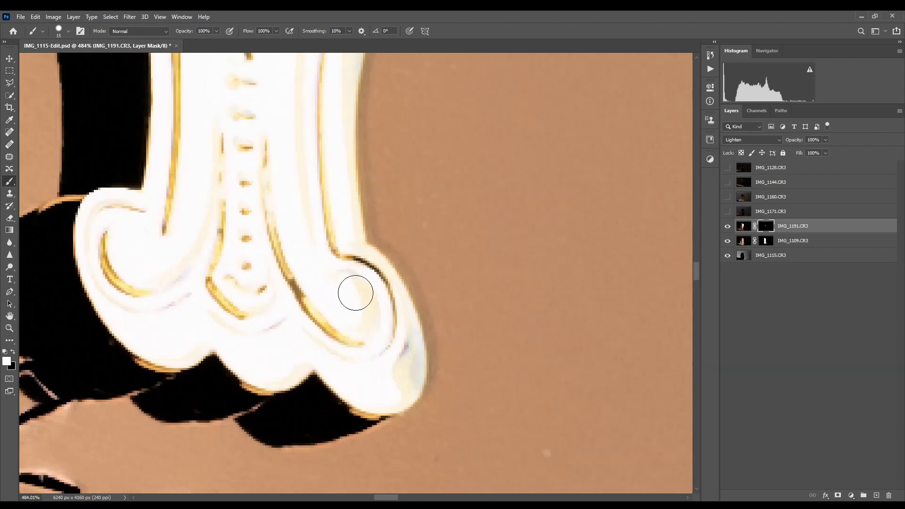
key(space)
drag(264, 182, 283, 411)
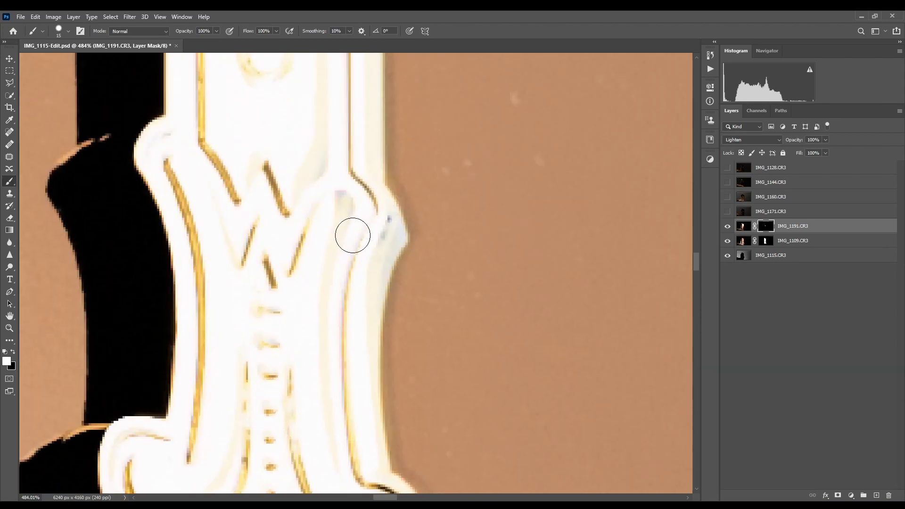
scroll(344, 192, down, 3)
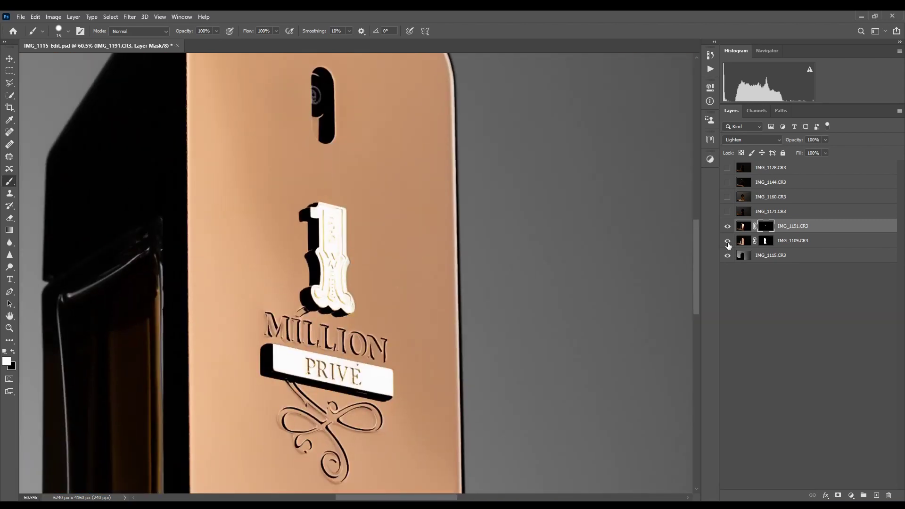
Load IMG_1191's mask as a selection, fill that area with black on IMG_1109's mask, and deselect
alt+click(767, 243)
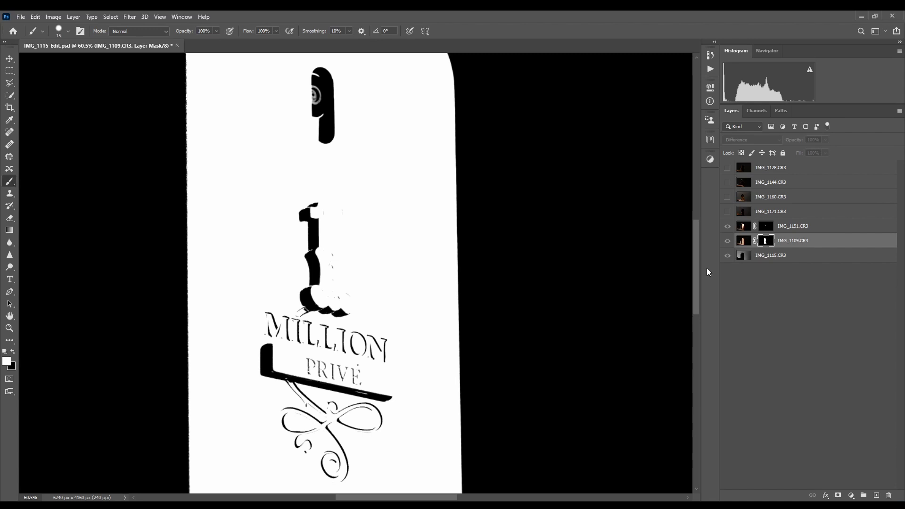
alt+click(766, 227)
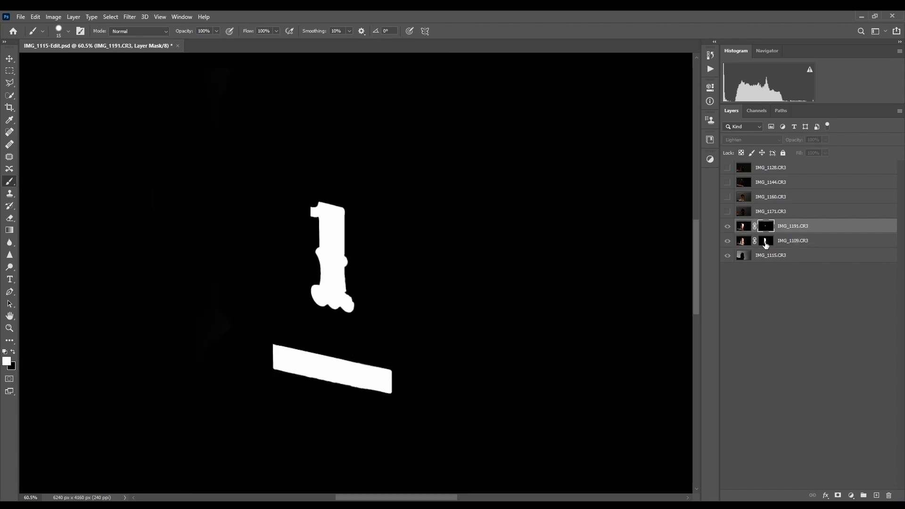
alt+click(765, 242)
alt+click(766, 228)
drag(766, 229, 765, 229)
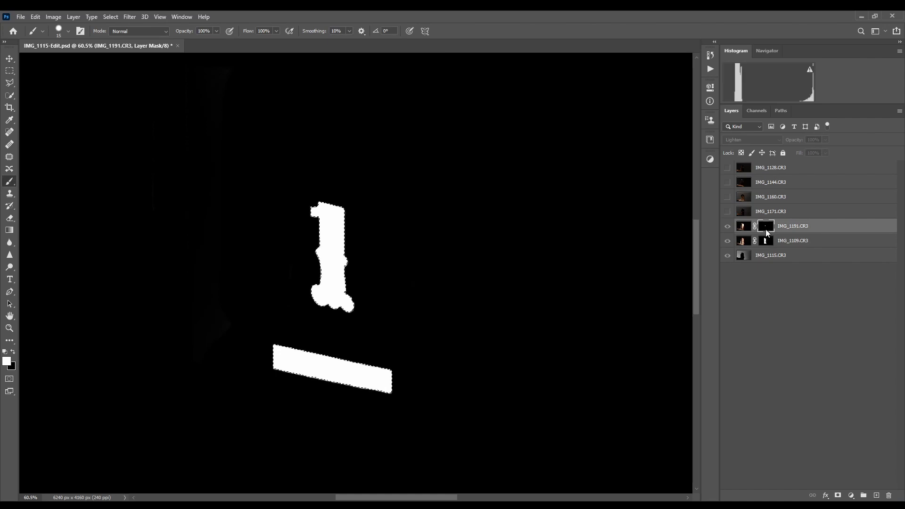
alt+click(767, 242)
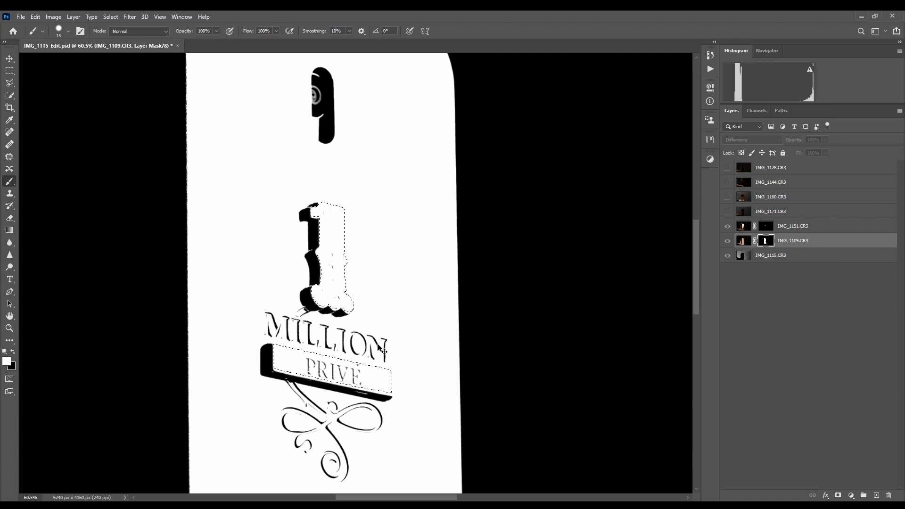
key(ctrl+BackSpace)
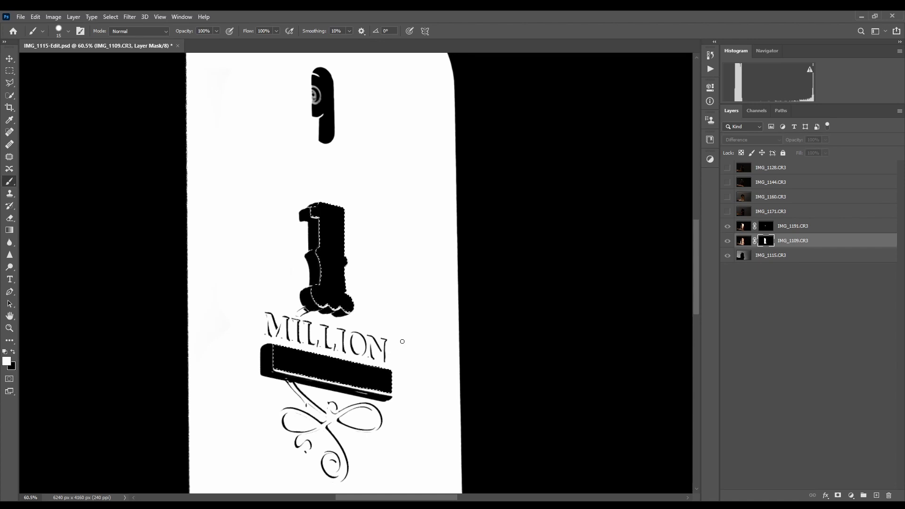
key(ctrl+d)
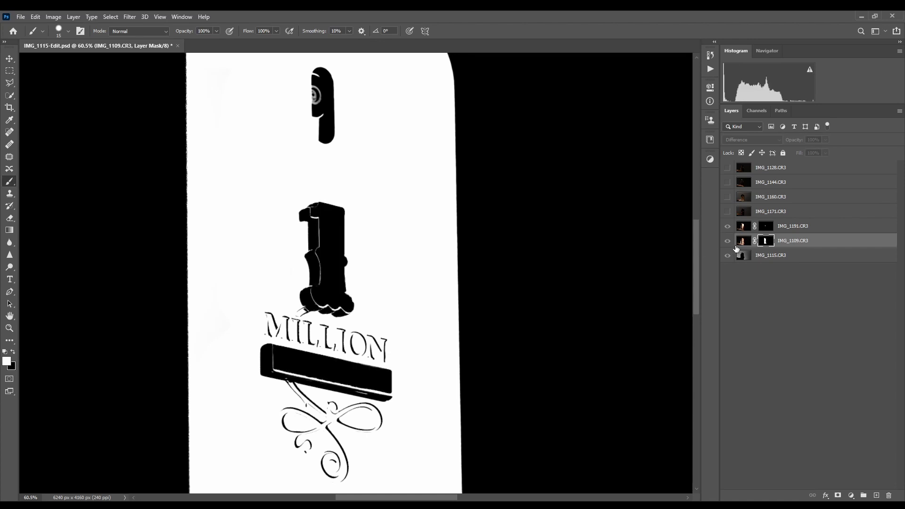
Leave the mask view and examine the figure 1 and PRIVÉ plate in the composite up close
alt+click(766, 243)
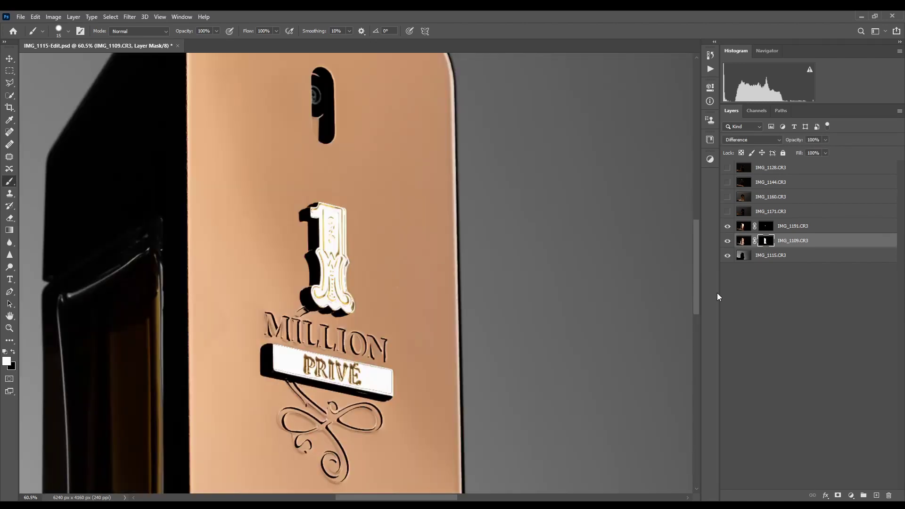
drag(325, 370, 354, 365)
drag(373, 275, 381, 322)
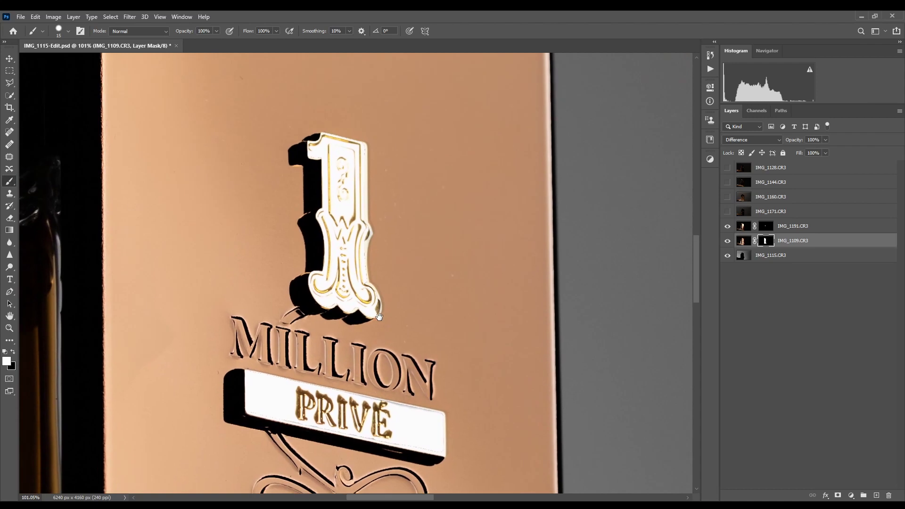
drag(367, 275, 348, 275)
drag(354, 316, 361, 274)
scroll(361, 273, down, 3)
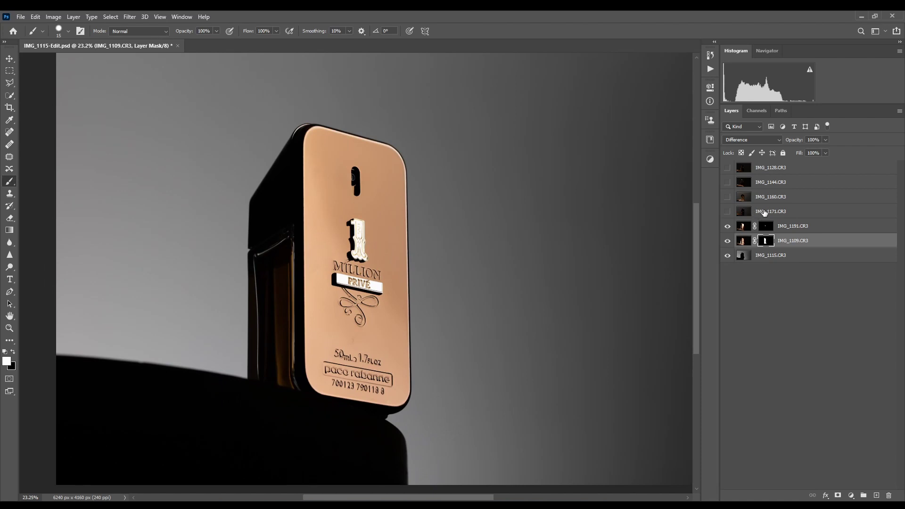
Make the IMG_1171 layer visible and set its blend mode to Difference
click(756, 212)
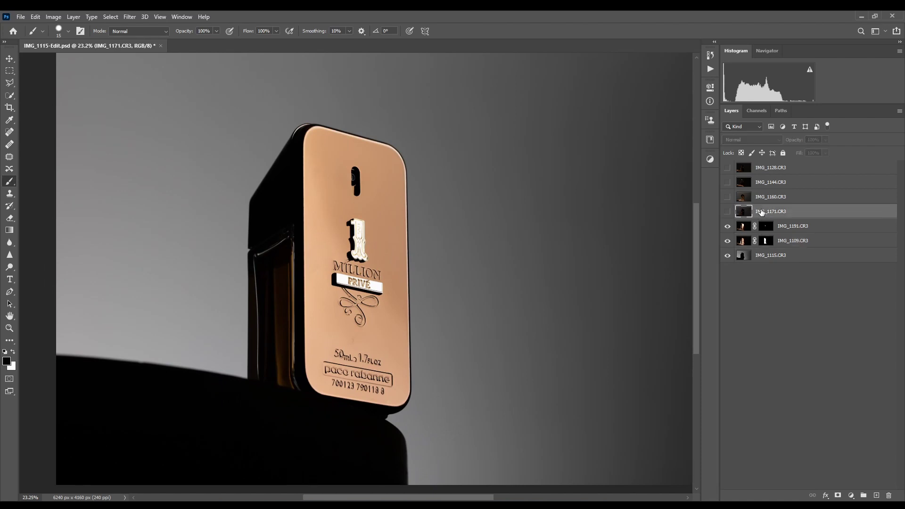
click(727, 212)
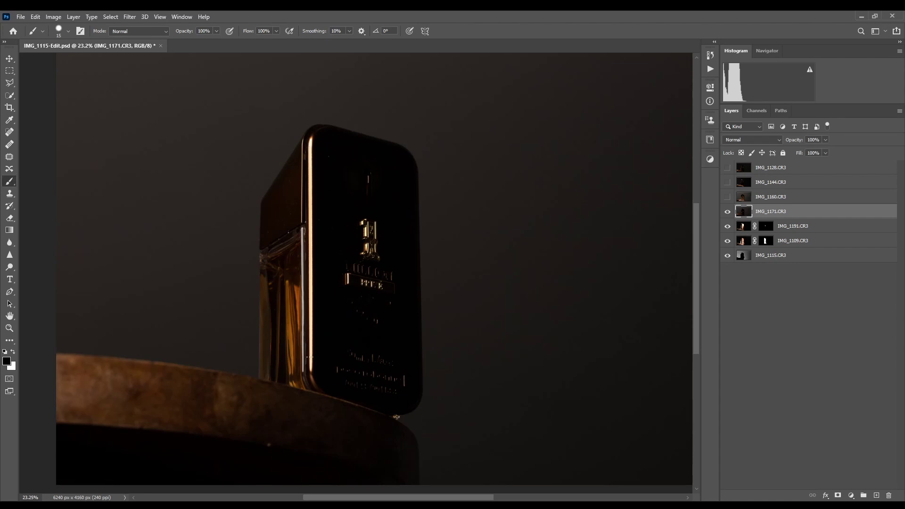
click(757, 140)
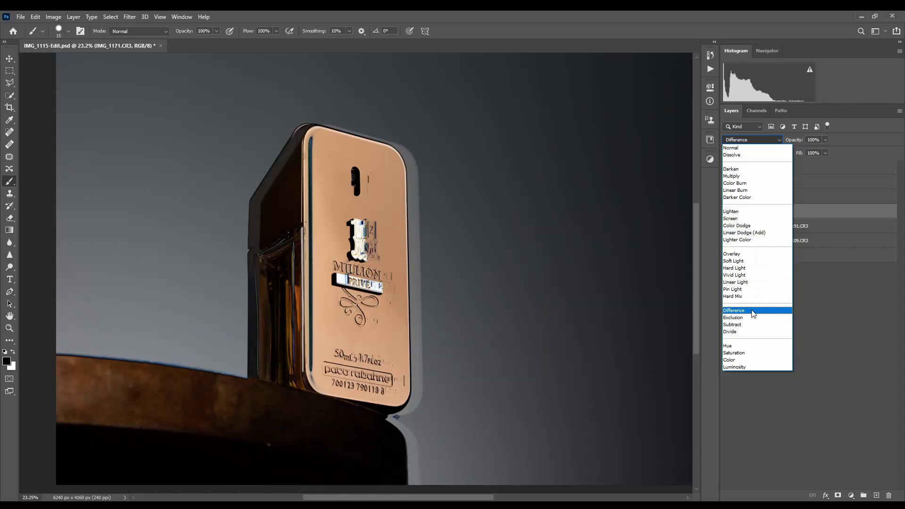
click(751, 310)
scroll(348, 296, up, 4)
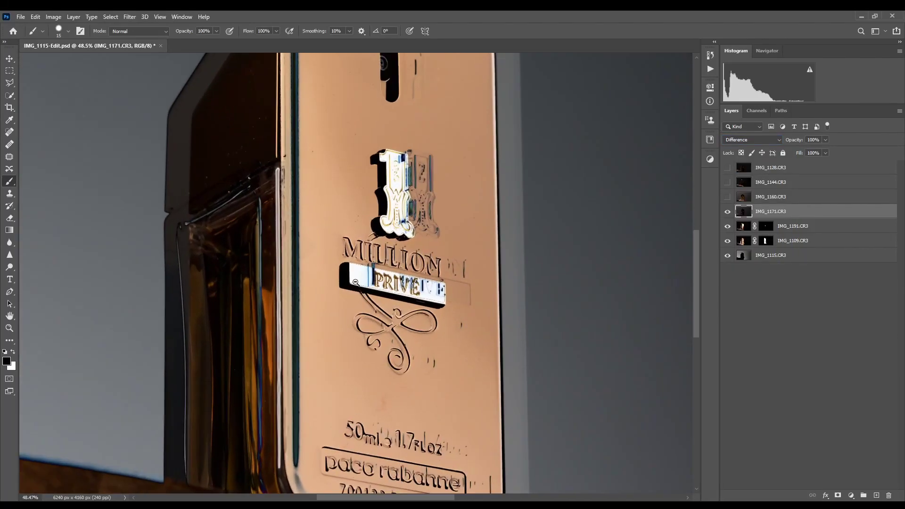
Free-transform IMG_1171 left and slightly up to about X 3020 px, Y 2072 px, aligning its bottle with the layers below
key(ctrl+t)
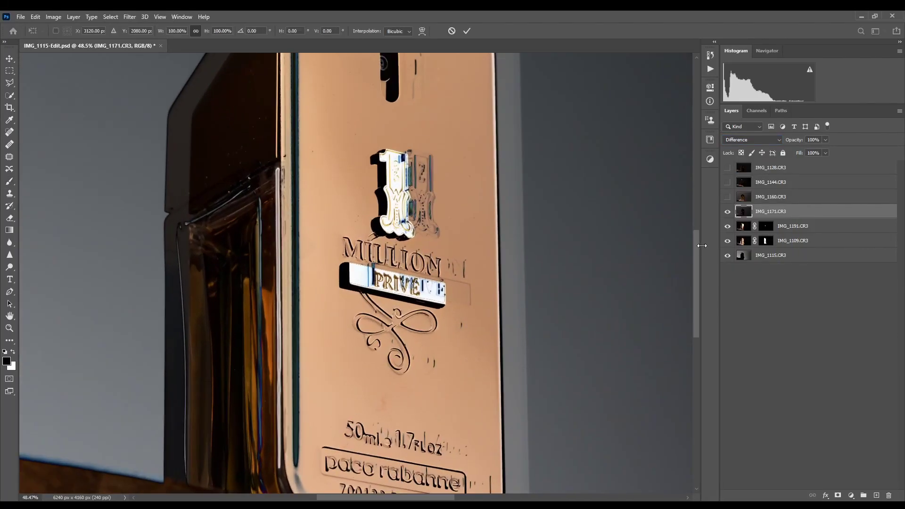
key(shift+Left)
key(shift+Left)
key(shift+Left)
key(shift+Left)
key(shift+Left)
key(Up)
key(Up)
key(Up)
key(Up)
drag(333, 367, 332, 329)
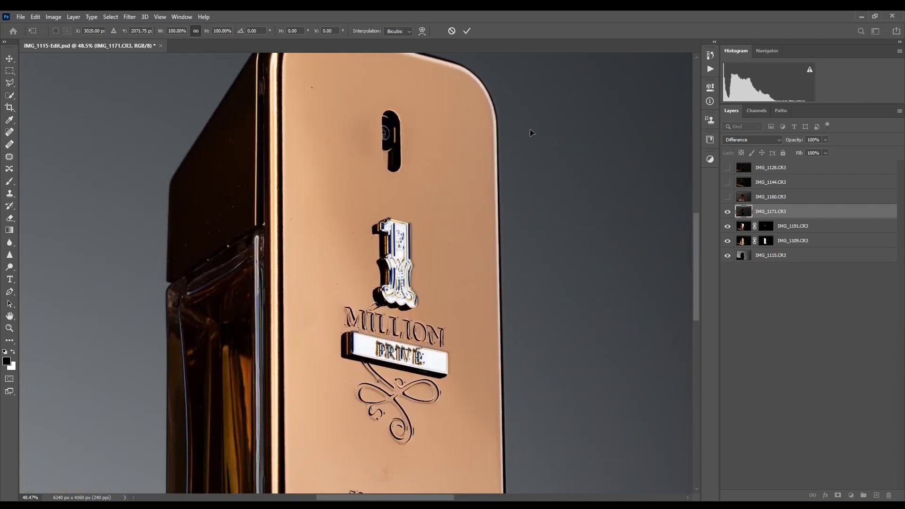
click(468, 31)
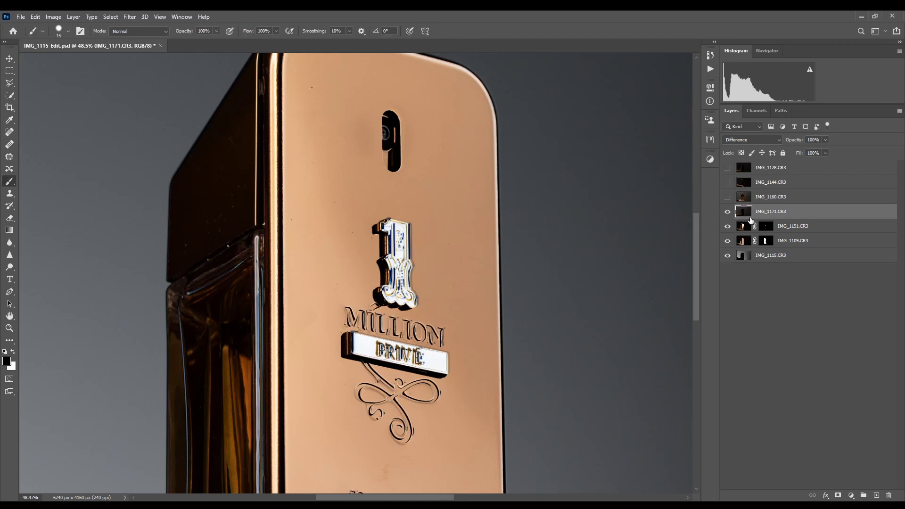
Set IMG_1171's blend mode to Lighten and compare the composite with the layer hidden and shown
click(749, 140)
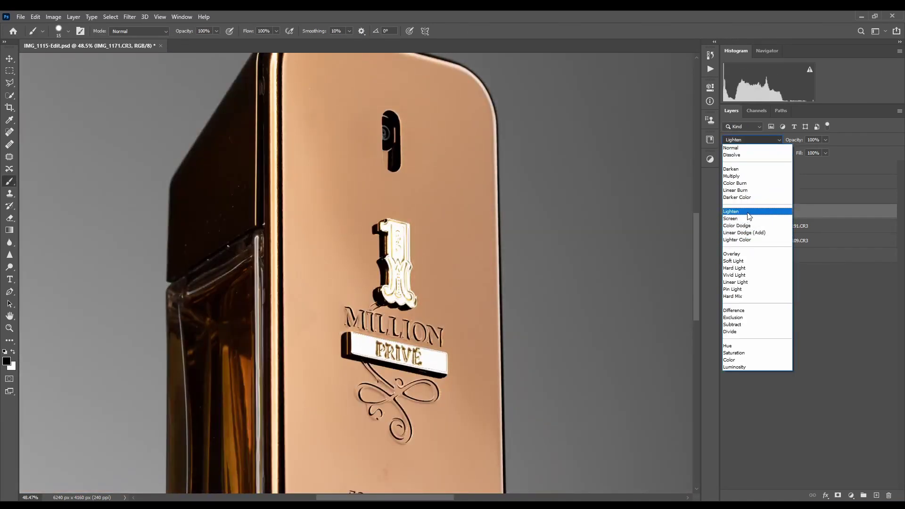
click(748, 212)
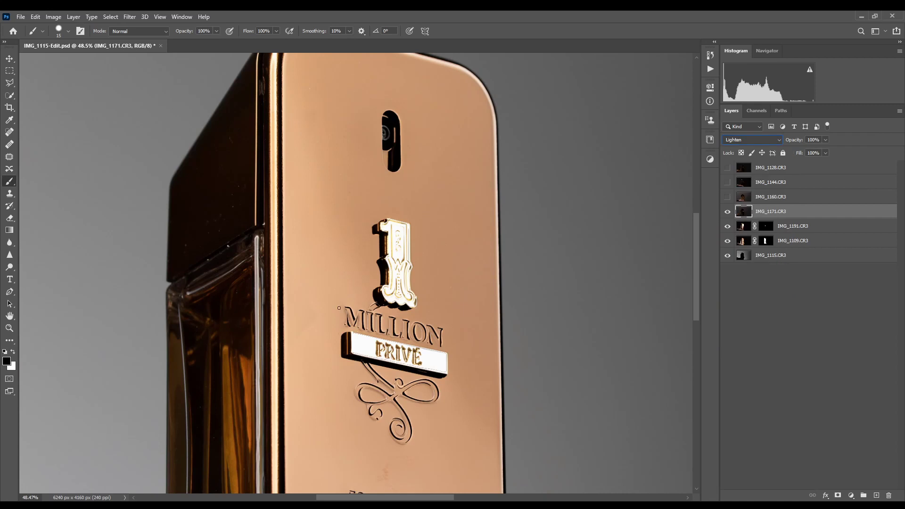
scroll(325, 327, down, 4)
click(727, 212)
click(727, 211)
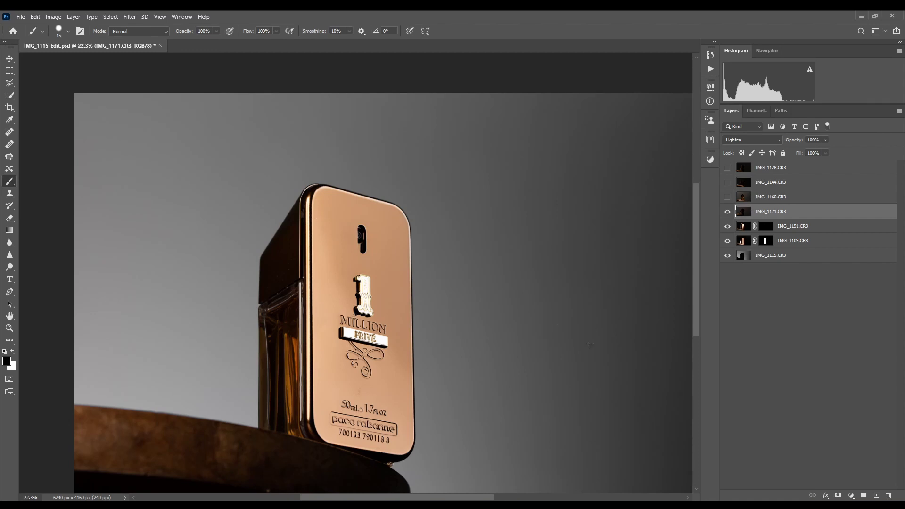
Examine what IMG_1171 adds to the bottle edge, glass and wooden base by hiding it, showing it and viewing it alone
click(729, 214)
click(729, 213)
click(729, 213)
click(729, 213)
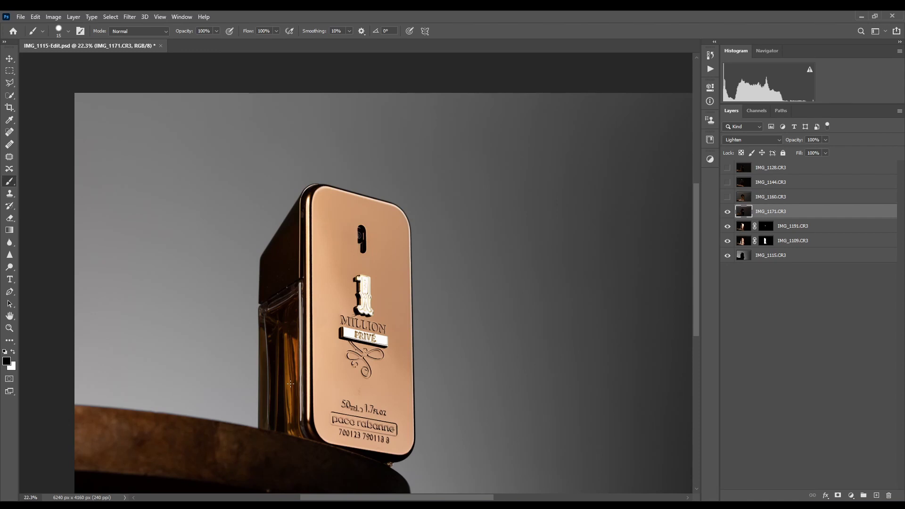
click(727, 211)
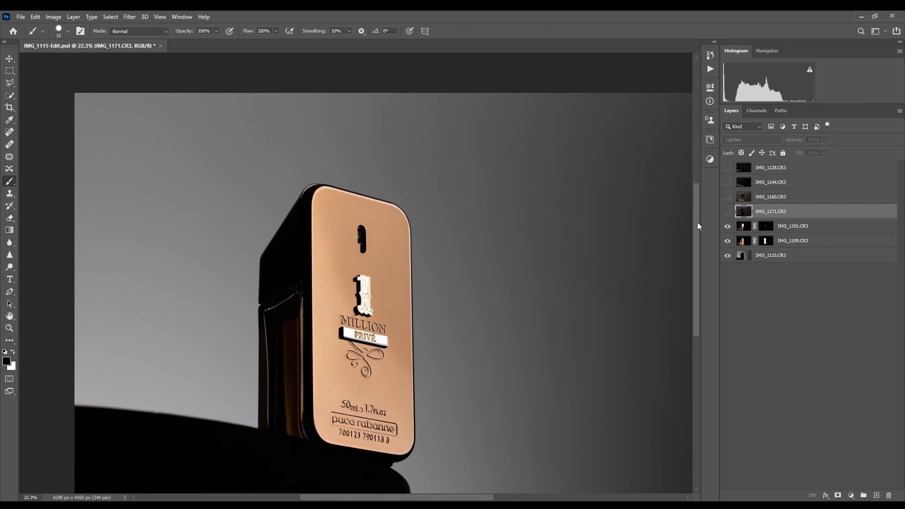
alt+click(728, 212)
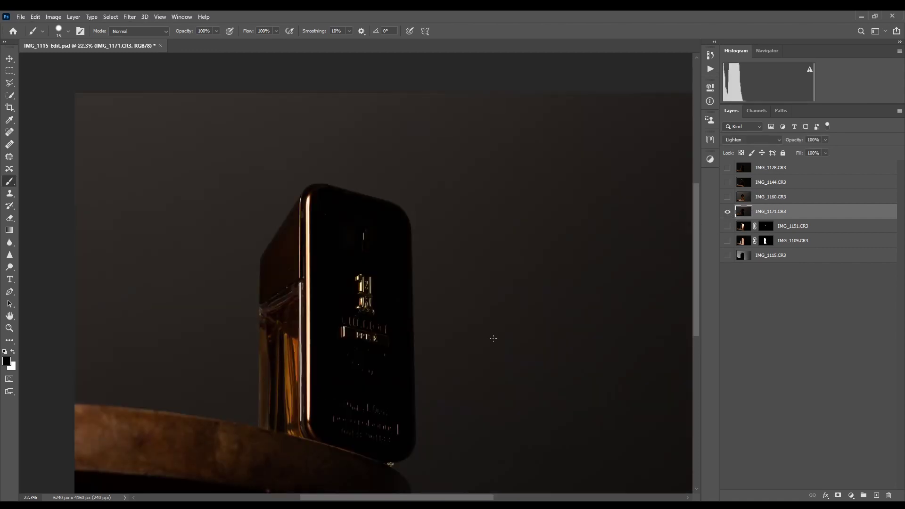
alt+click(728, 211)
click(728, 212)
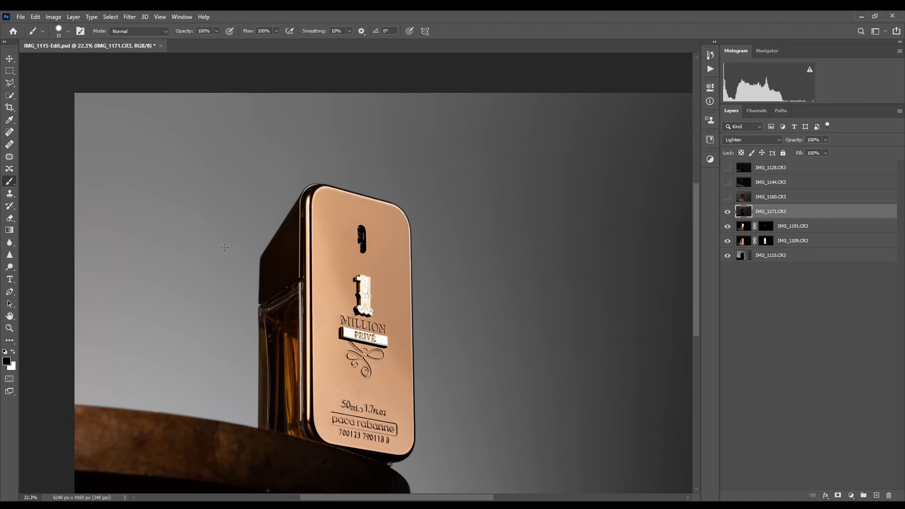
alt+click(727, 211)
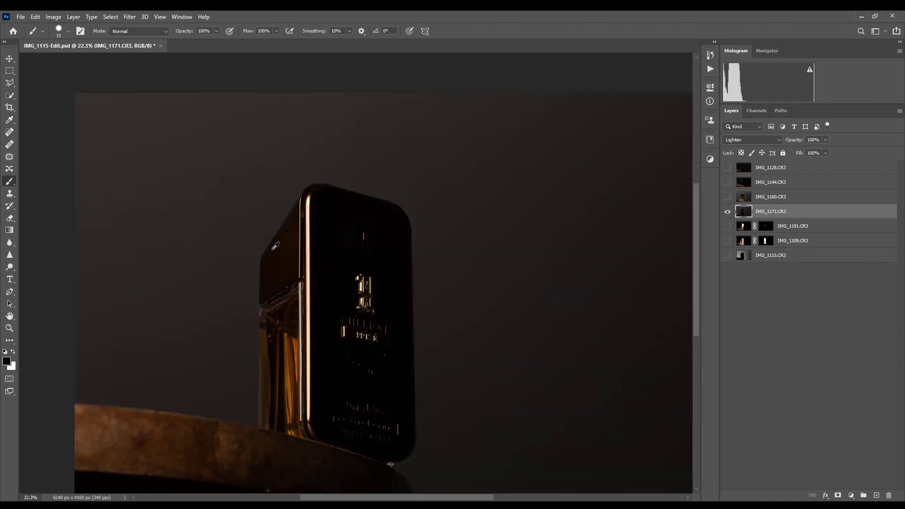
alt+click(727, 212)
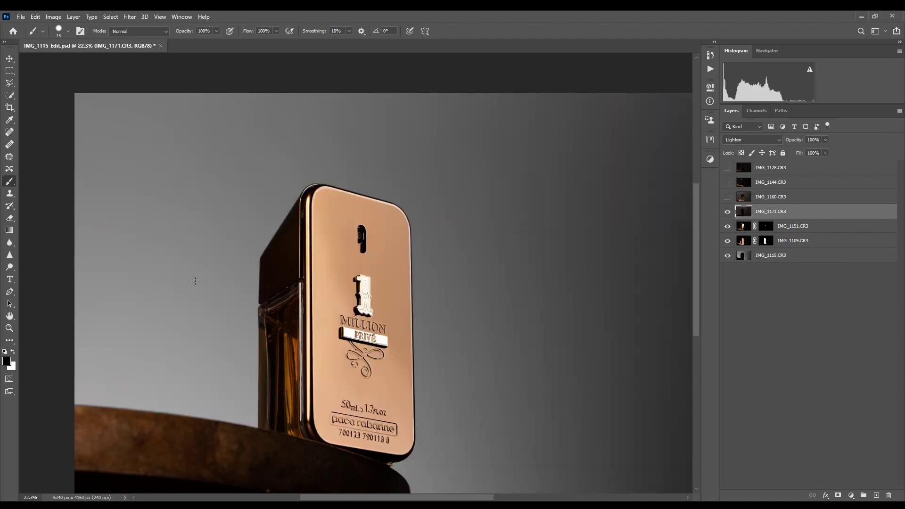
Make the IMG_1160 layer visible and set its blend mode to Difference
drag(427, 376, 449, 307)
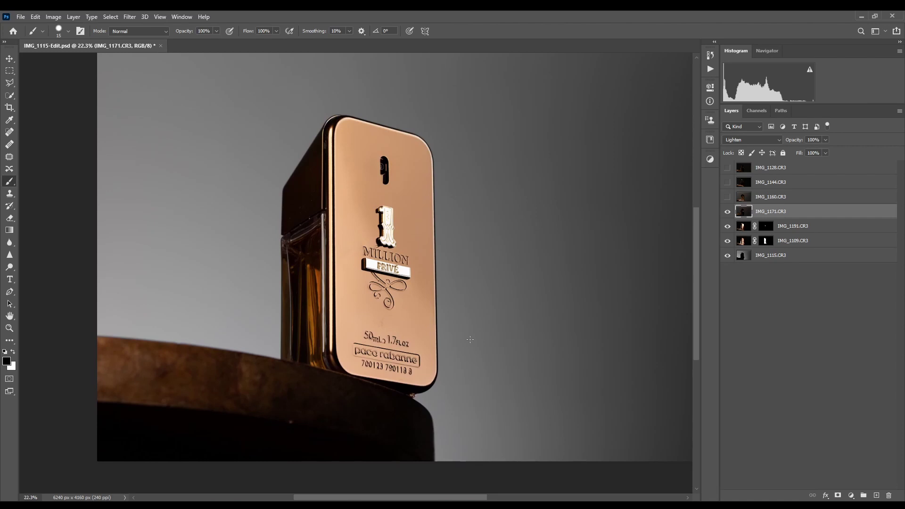
click(735, 198)
click(727, 197)
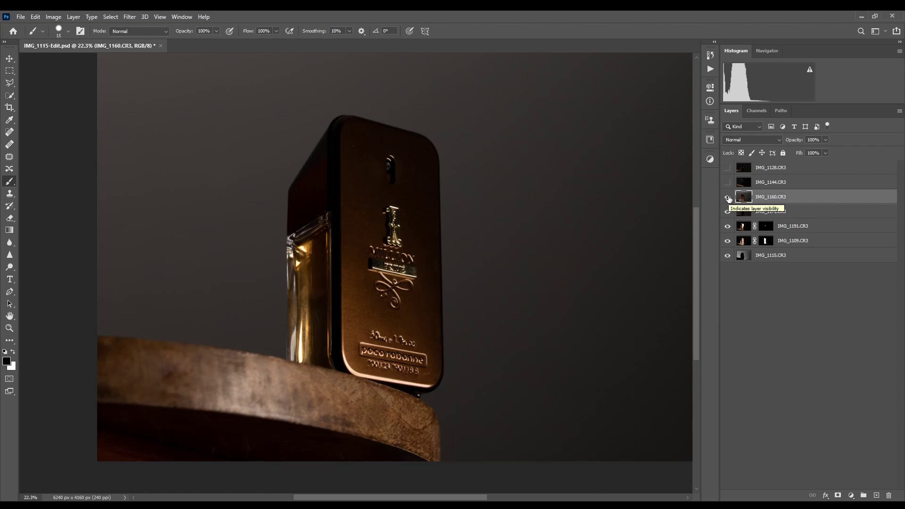
click(759, 141)
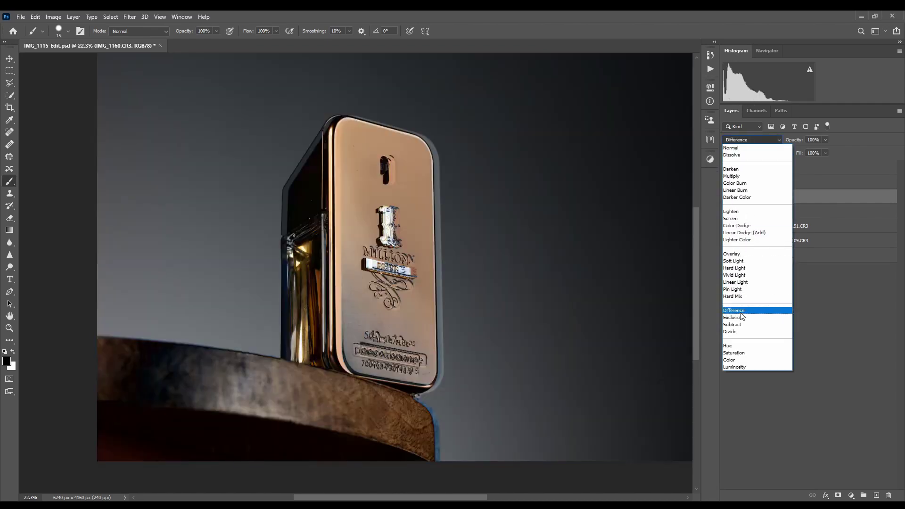
click(741, 315)
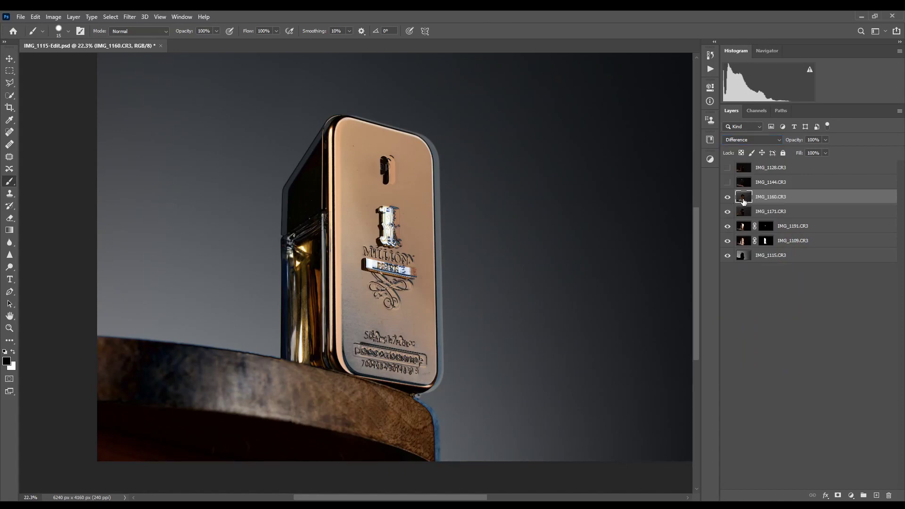
Free-transform IMG_1160 left to about X 3066 px, aligning its bottle edges with the layers below, and return to the Brush tool
key(ctrl+t)
key(Left)
key(Left)
key(Left)
key(Left)
key(Left)
key(Left)
key(Left)
key(Left)
key(Left)
key(Left)
drag(419, 395, 488, 396)
key(Left)
key(Left)
key(Left)
key(Left)
key(Left)
key(Left)
key(Left)
key(Left)
key(Left)
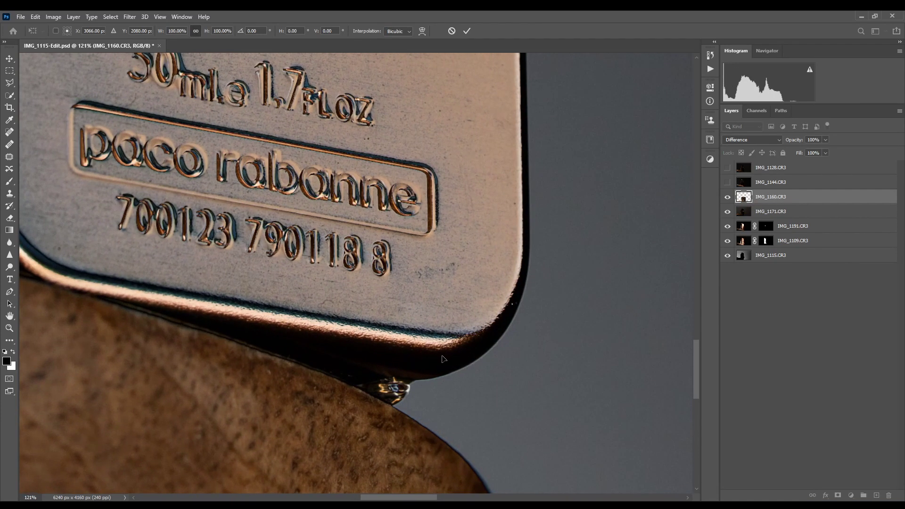
key(ctrl+0)
key(Return)
key(b)
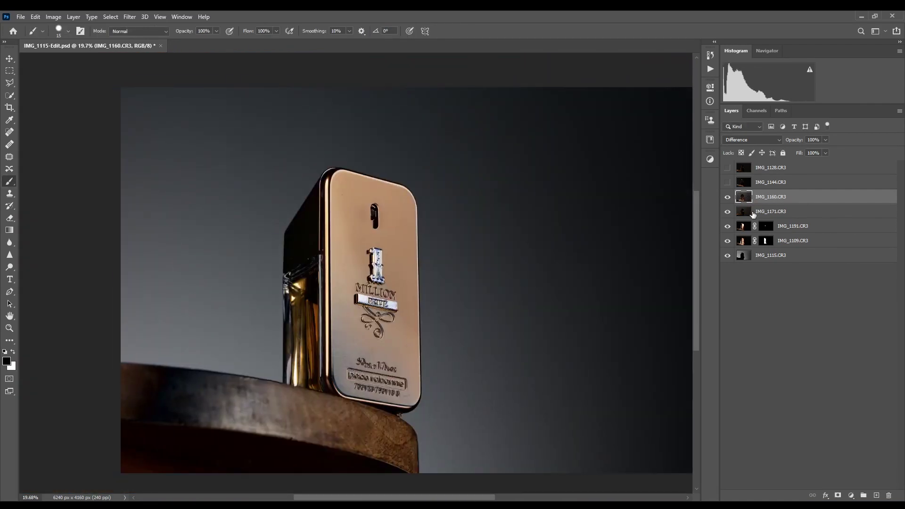
Set IMG_1160's blend mode to Lighten and compare the composite with the layer hidden and shown
click(754, 140)
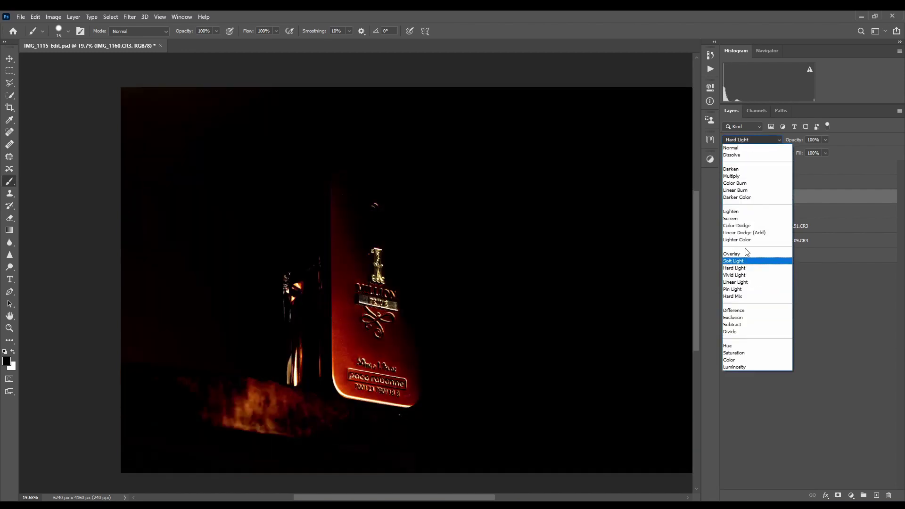
click(733, 212)
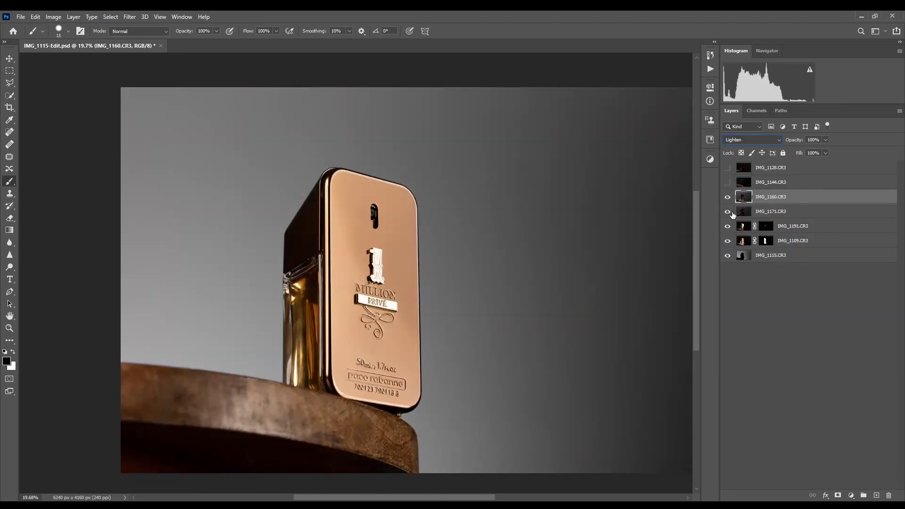
click(727, 197)
click(728, 198)
click(728, 199)
click(729, 199)
Examine what IMG_1160 adds to the front lettering, the glass side and the wooden base by hiding and showing it
scroll(411, 379, up, 6)
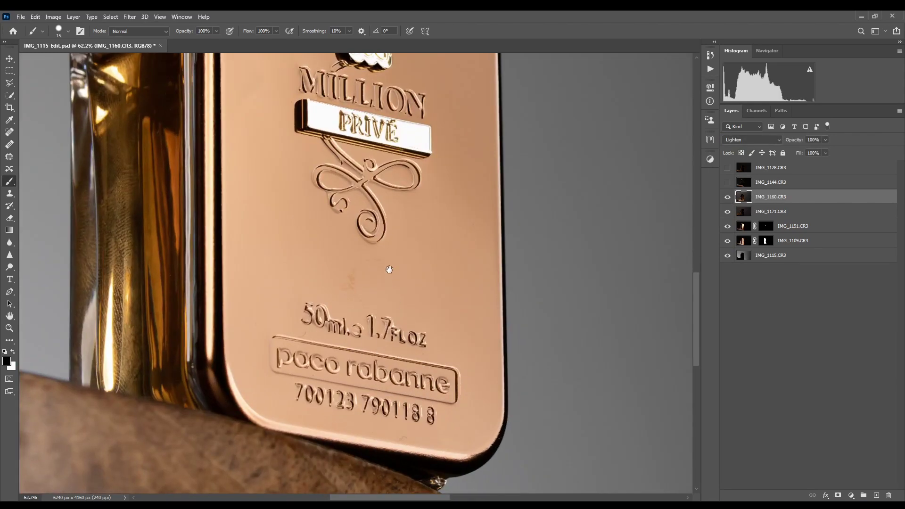
drag(390, 275, 390, 406)
drag(365, 193, 383, 212)
alt+click(373, 256)
scroll(374, 256, down, 3)
click(727, 198)
click(727, 198)
click(727, 198)
click(727, 198)
click(727, 198)
click(727, 198)
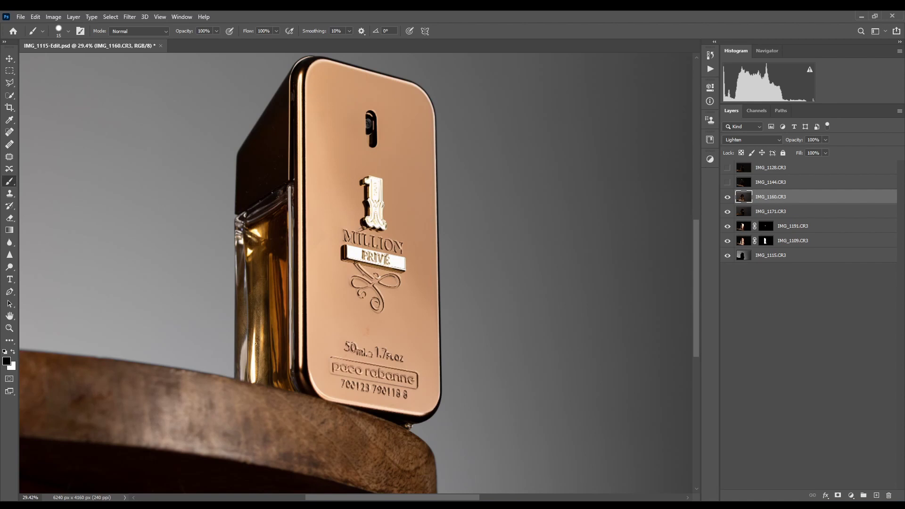
drag(265, 305, 314, 259)
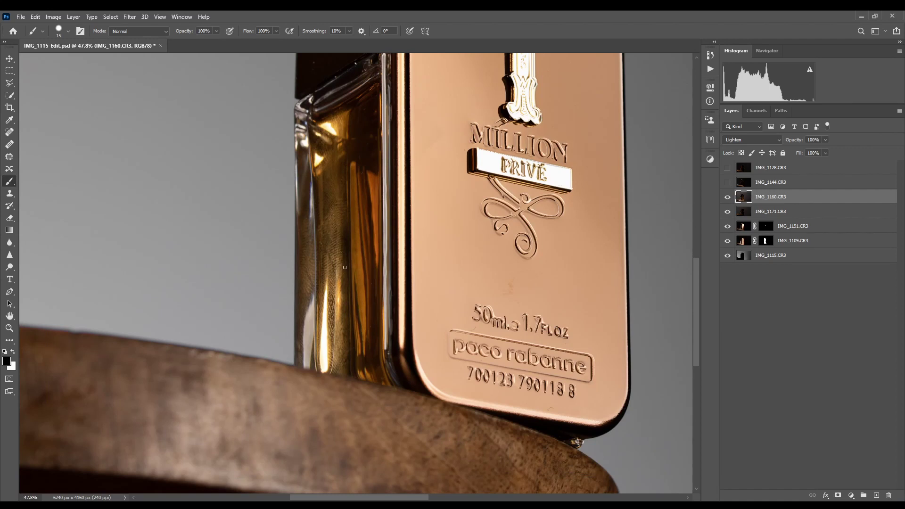
drag(351, 261, 289, 285)
click(727, 197)
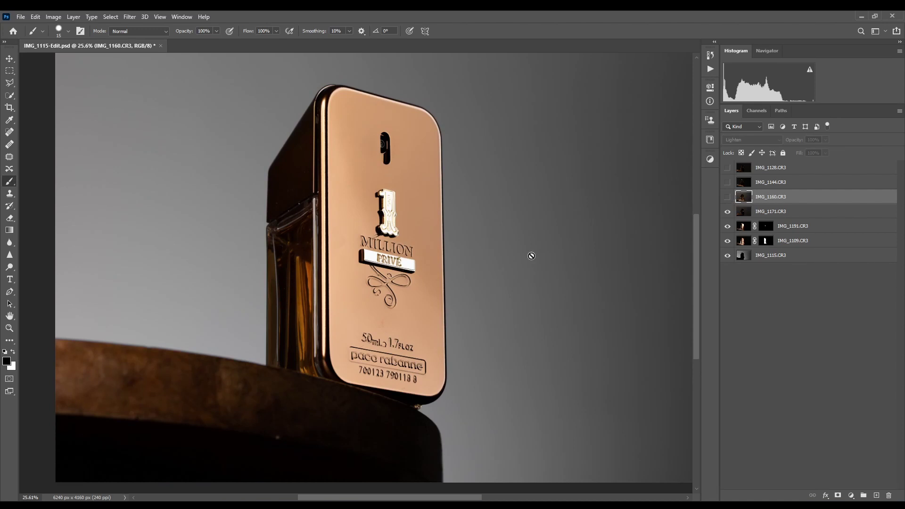
click(727, 197)
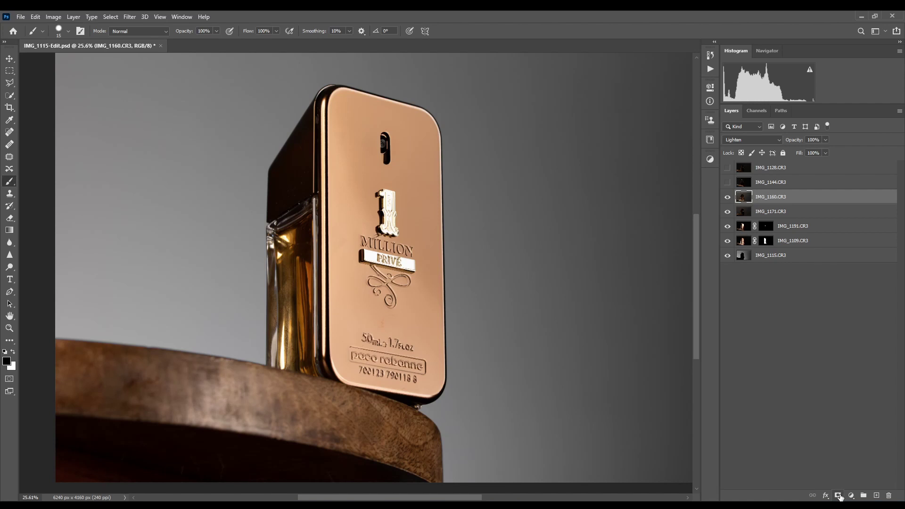
Add a layer mask to IMG_1160 and invert the mask to white
alt+click(839, 496)
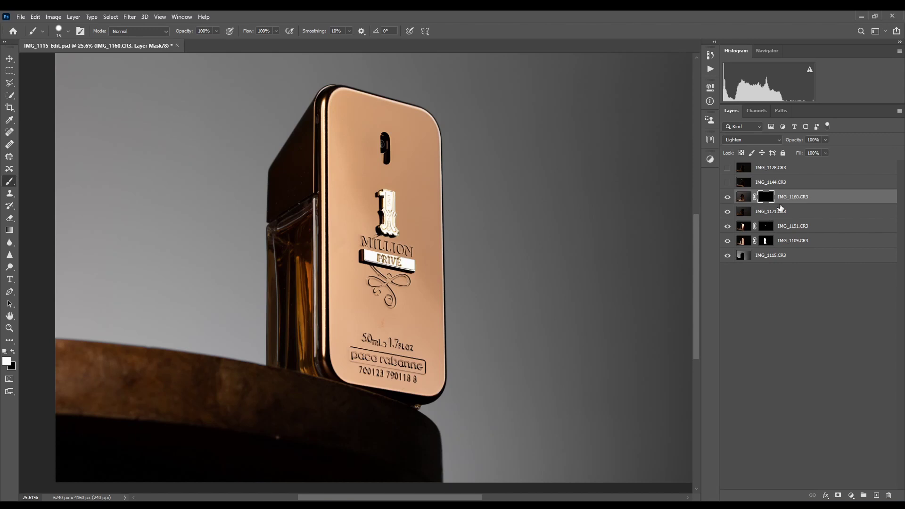
key(ctrl+i)
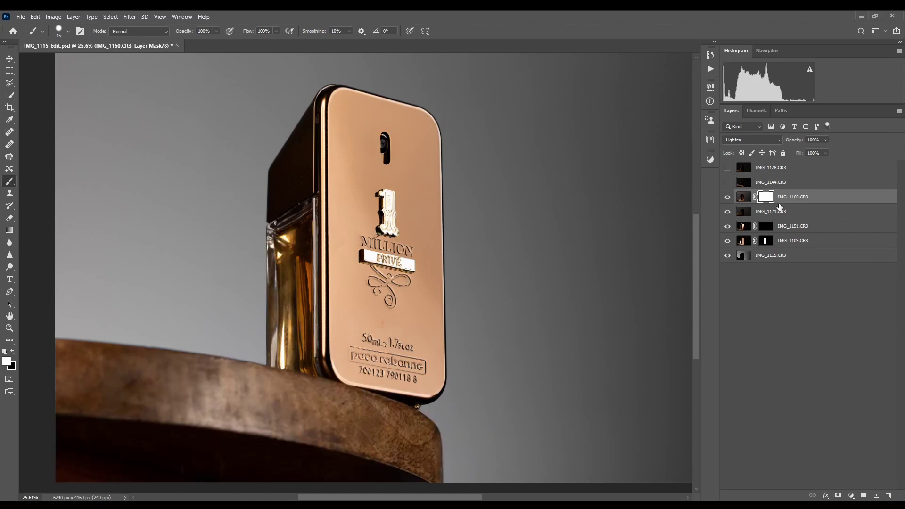
Compare the bottle face, glass and wooden base with the unmasked IMG_1160 layer hidden and shown
click(727, 198)
click(727, 198)
click(727, 199)
click(727, 199)
click(726, 199)
click(727, 198)
click(727, 198)
click(726, 198)
click(726, 199)
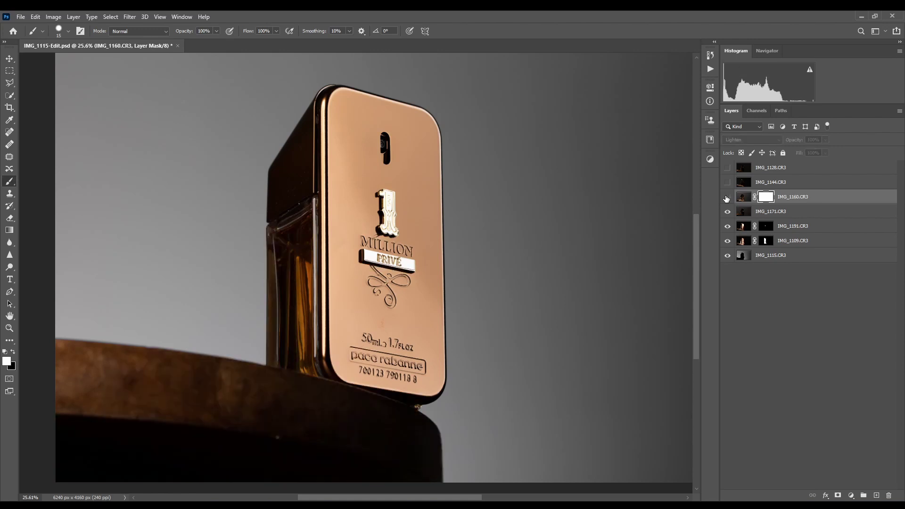
click(726, 199)
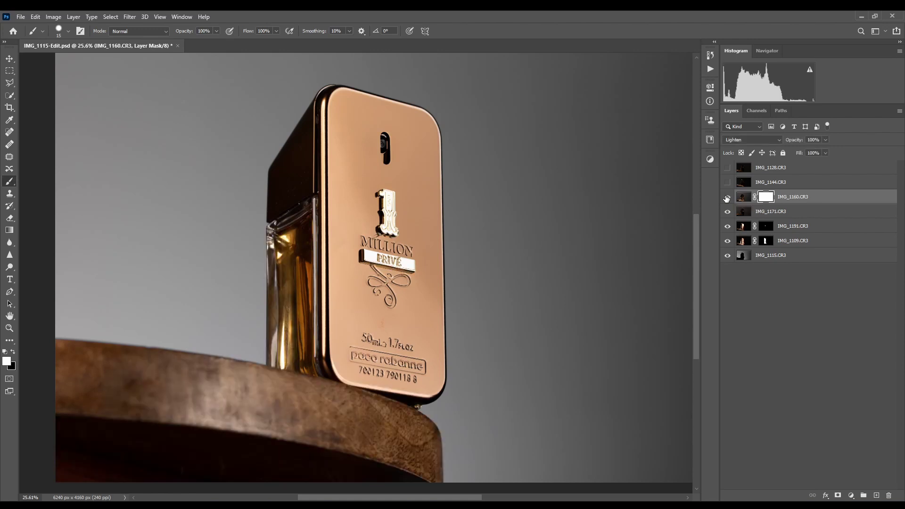
click(727, 199)
click(727, 198)
Invert IMG_1160's mask to black and paint white over the bottle's front face with a 367 px brush, ending with black as foreground
key(ctrl+i)
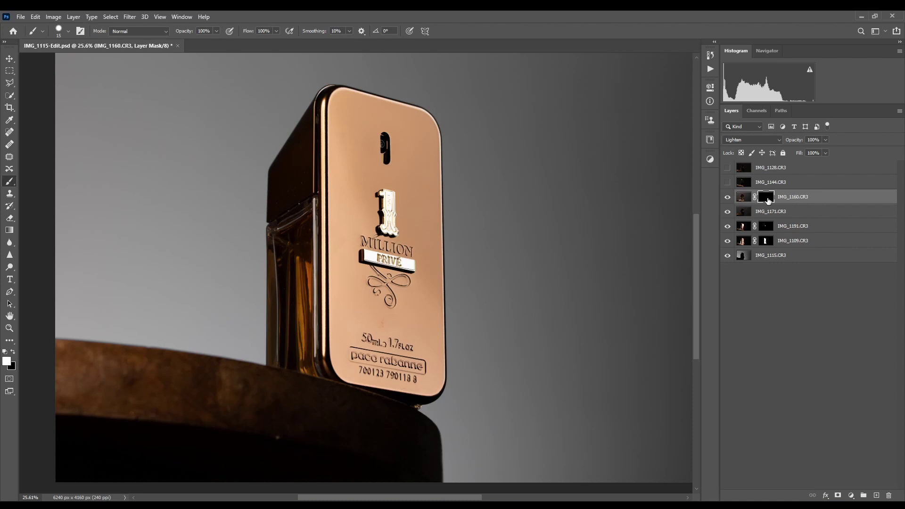
mouse_move(351, 205)
mouse_down()
mouse_move(372, 207)
mouse_move(362, 269)
mouse_move(351, 89)
mouse_up()
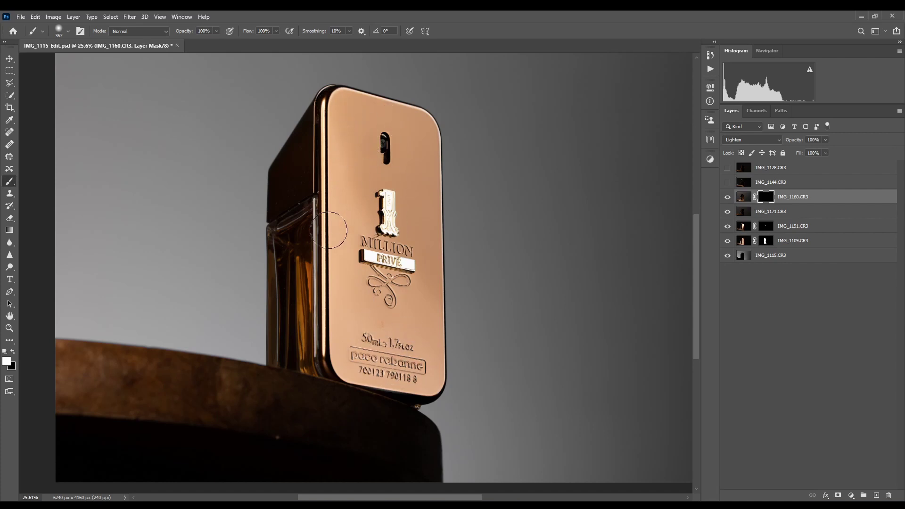
mouse_move(400, 371)
mouse_down()
mouse_move(405, 335)
mouse_move(383, 184)
mouse_move(398, 145)
mouse_move(407, 206)
mouse_move(405, 294)
mouse_move(369, 119)
mouse_move(359, 220)
mouse_up()
key(x)
Check the masked IMG_1160 on the logo, lettering and front face by hiding and showing the layer
click(727, 197)
click(728, 198)
click(727, 198)
click(728, 198)
click(728, 199)
click(728, 199)
click(727, 198)
click(727, 199)
drag(392, 215, 434, 219)
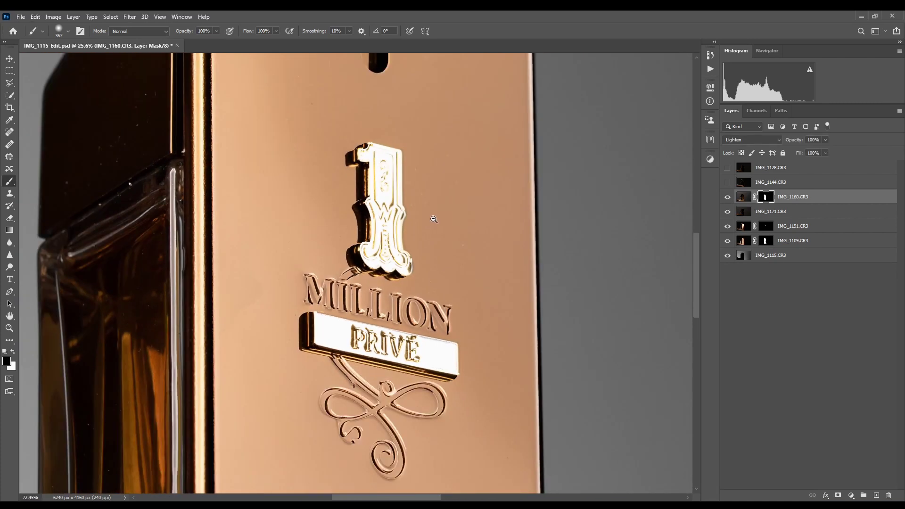
drag(442, 284, 409, 286)
drag(448, 357, 408, 291)
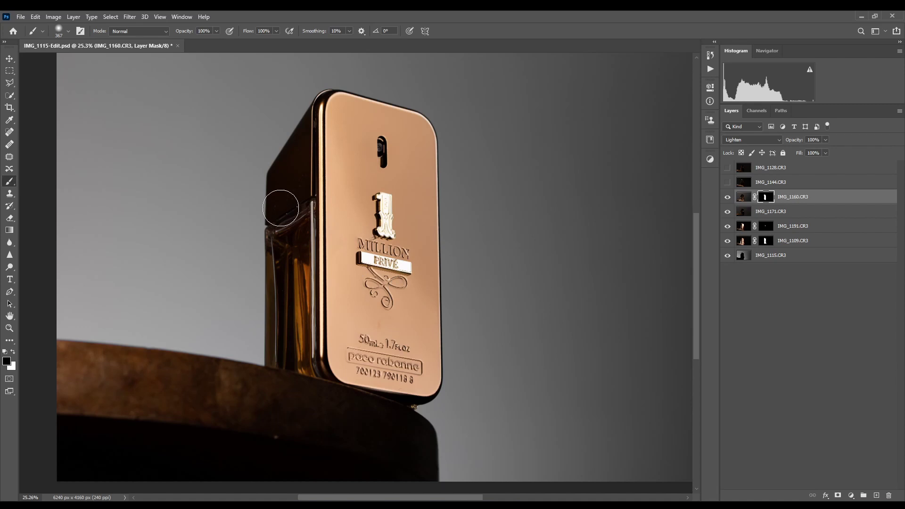
mouse_move(281, 208)
mouse_down()
mouse_move(347, 211)
mouse_move(282, 212)
mouse_up()
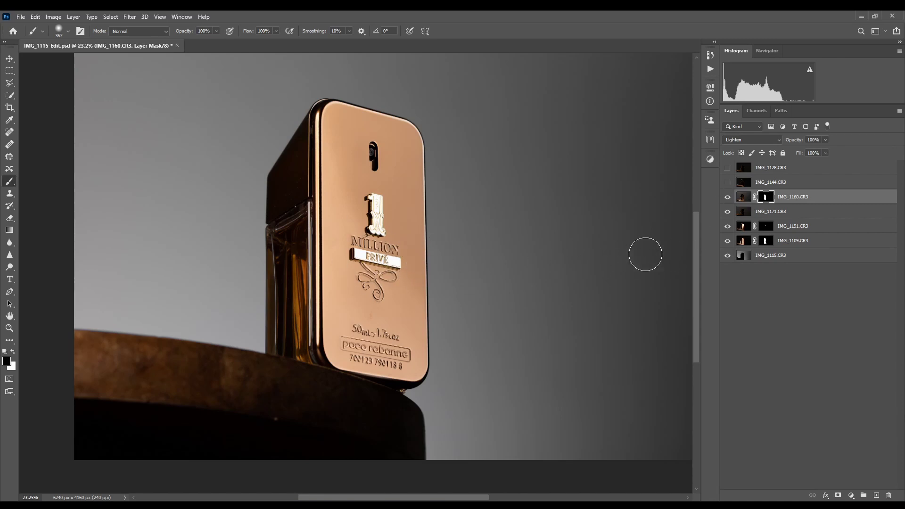
Make the IMG_1144 layer visible and compare it with the composite beneath
click(736, 186)
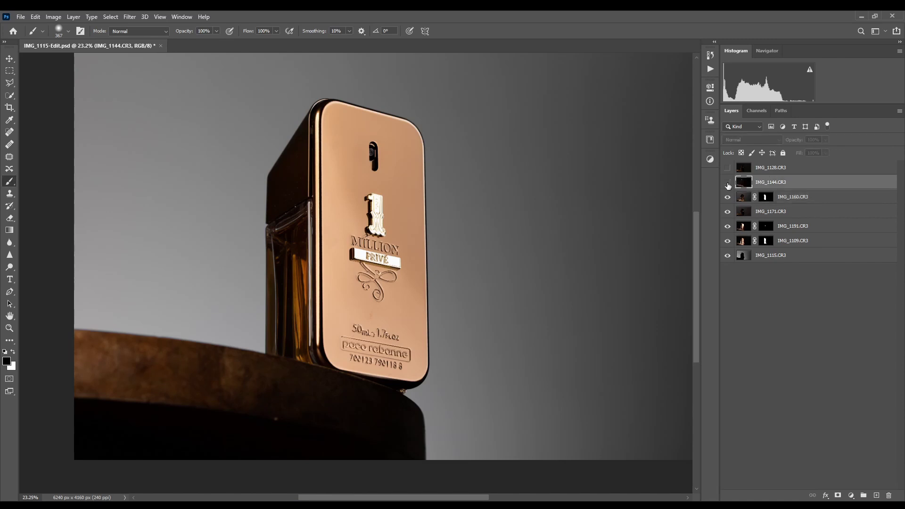
click(727, 182)
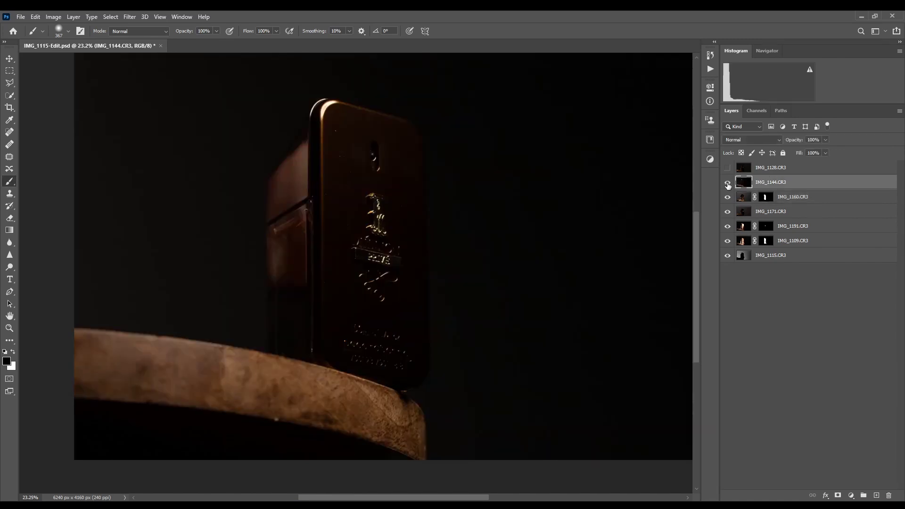
click(727, 183)
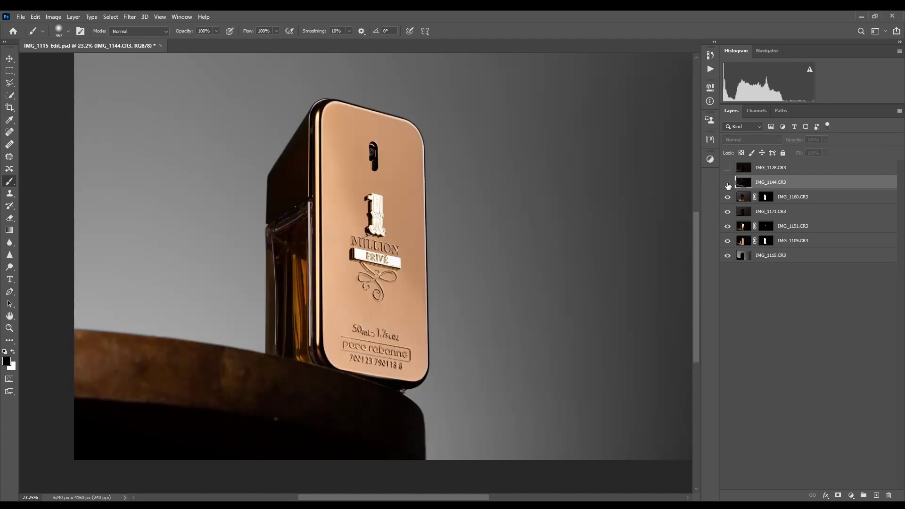
click(728, 183)
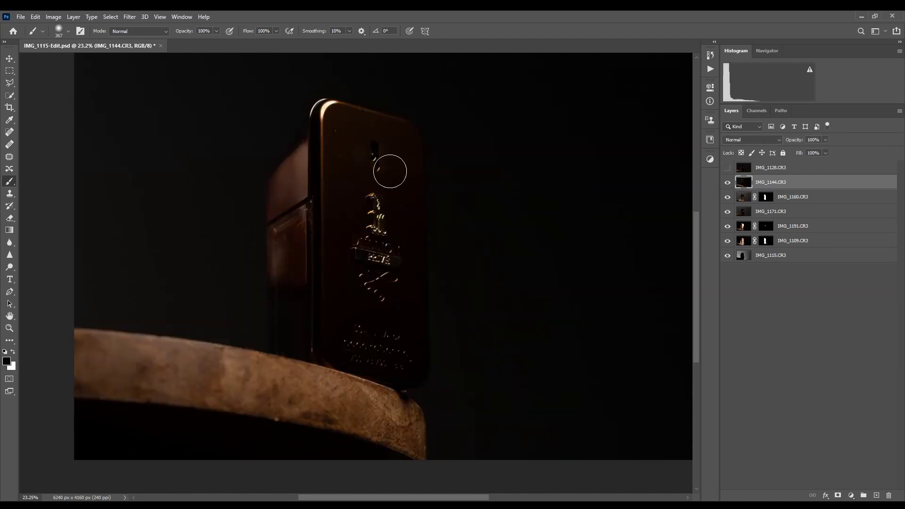
click(727, 182)
click(727, 183)
click(727, 183)
click(728, 182)
Set IMG_1144's blend mode to Difference with the bottle's upper-left corner in close view
click(749, 140)
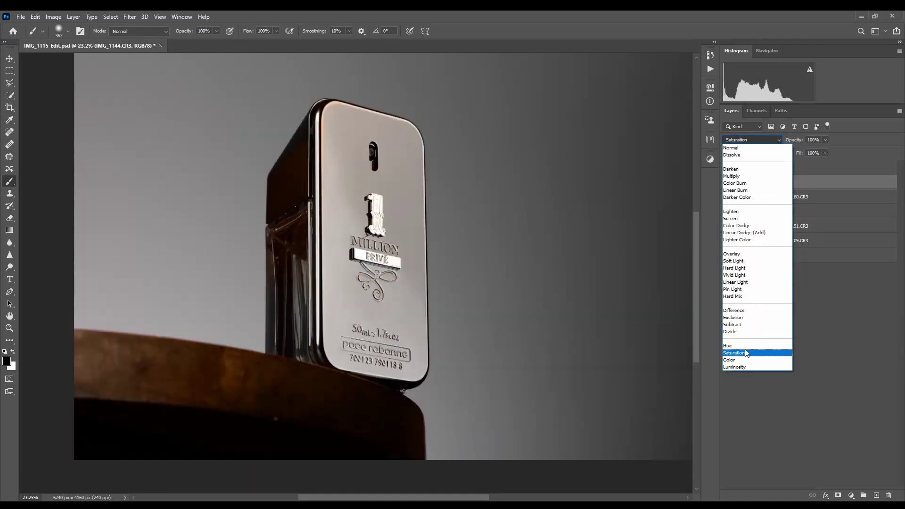
click(743, 313)
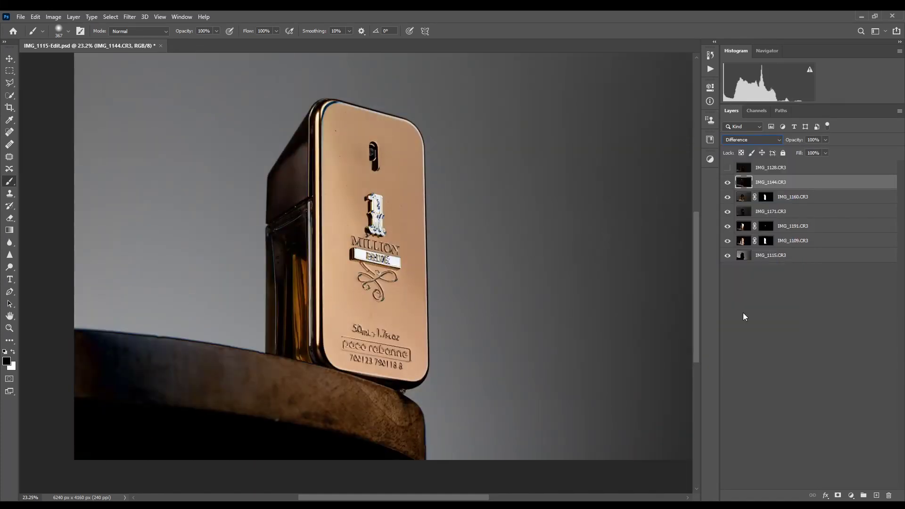
drag(334, 151, 408, 175)
drag(408, 189, 504, 422)
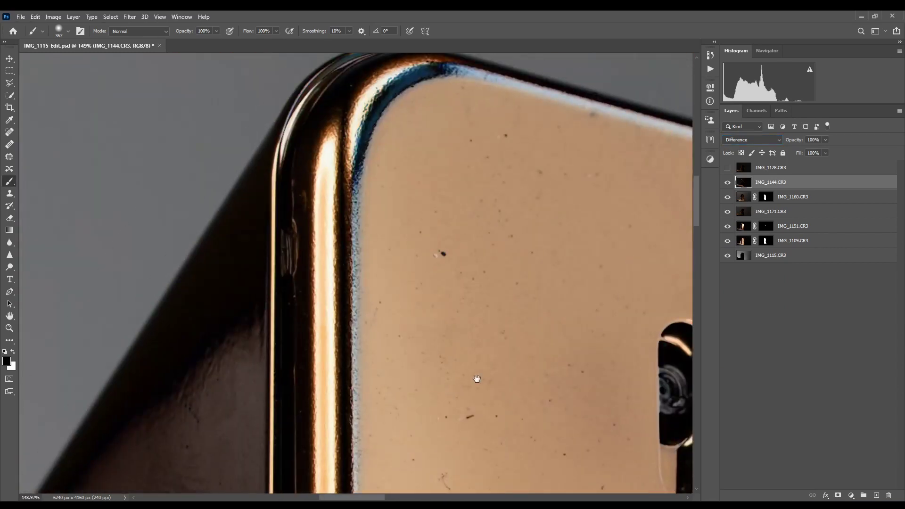
drag(522, 312, 509, 388)
Check IMG_1144's alignment at the bottle's upper corner by hiding and showing it, and reduce the brush size to 20 px
click(728, 184)
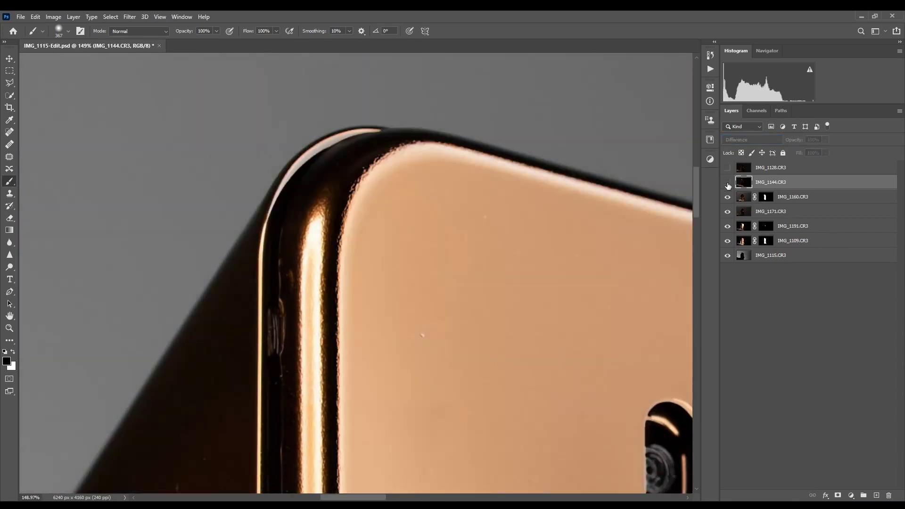
click(728, 184)
click(727, 184)
click(728, 184)
click(728, 184)
click(728, 184)
click(727, 183)
click(728, 184)
drag(441, 330, 394, 347)
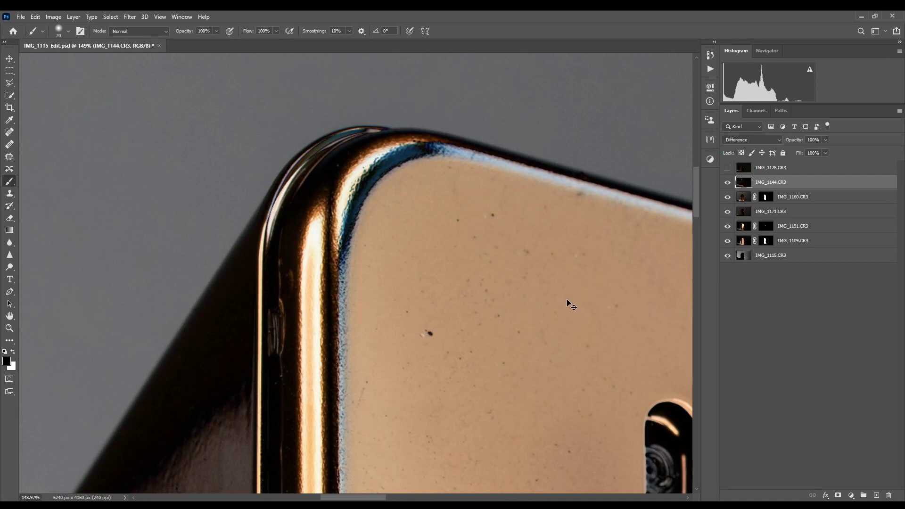
Free-transform IMG_1144 to X 3109 px, Y 2082 px, aligning its bottle edges with the layers below, and commit
key(ctrl+t)
key(Left)
key(Left)
key(Left)
key(Left)
key(Left)
key(Left)
key(Left)
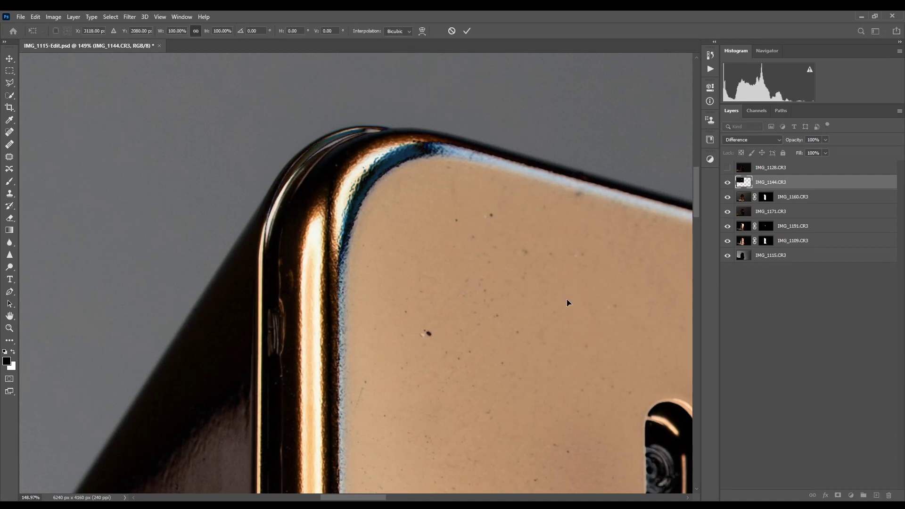
key(Down)
key(Down)
key(Left)
key(Left)
key(Left)
key(Left)
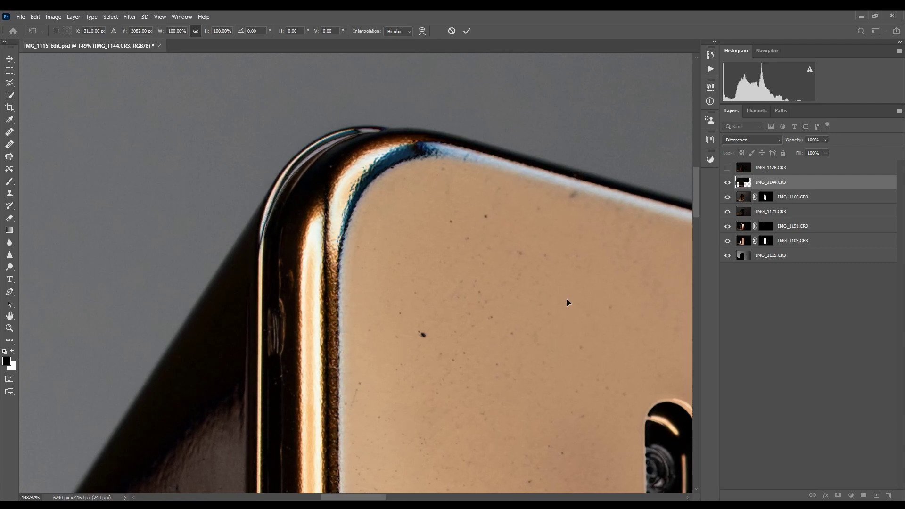
key(Up)
key(Down)
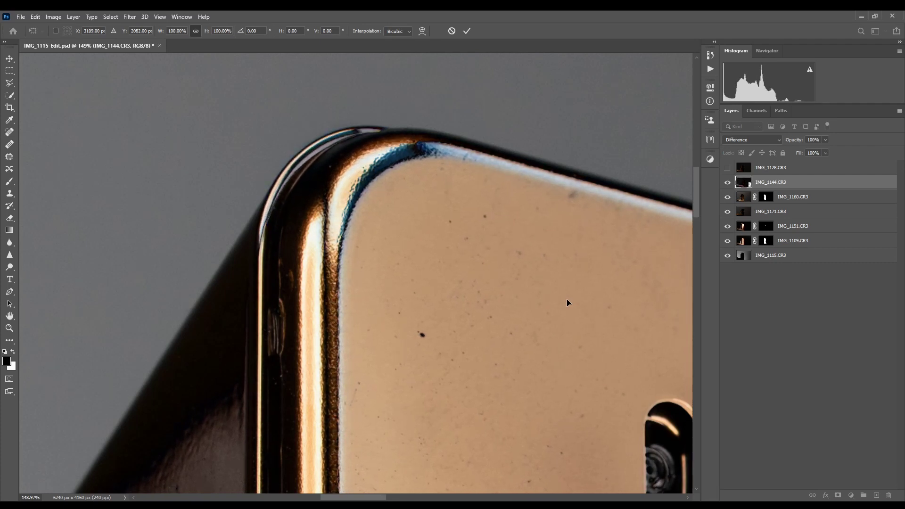
drag(566, 317, 338, 266)
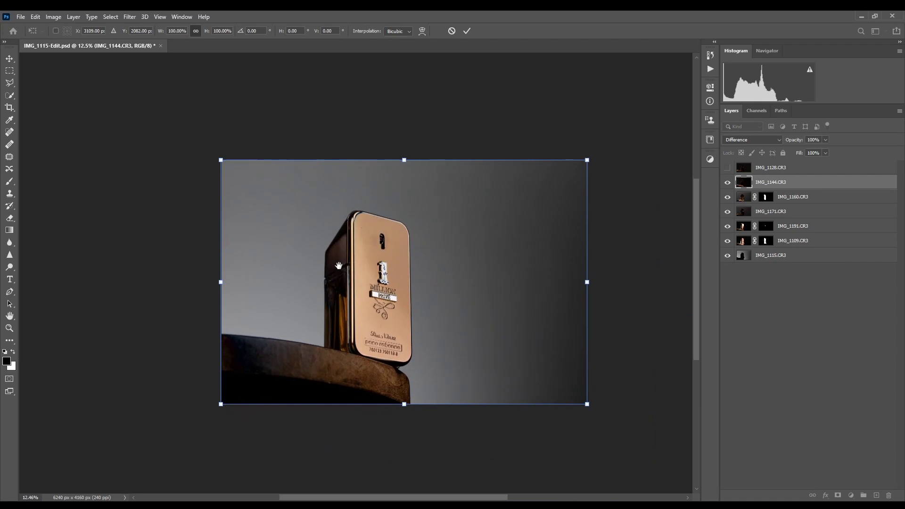
click(468, 31)
Set IMG_1144's blend mode to Lighten and compare the logo, cap and glass with the layer hidden and shown
mouse_move(376, 302)
mouse_down()
mouse_move(443, 304)
mouse_move(434, 349)
mouse_up()
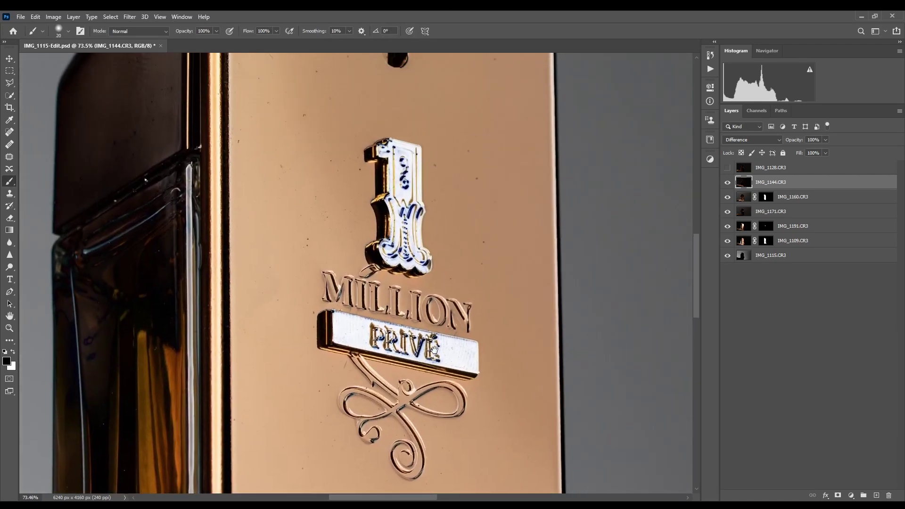
click(752, 139)
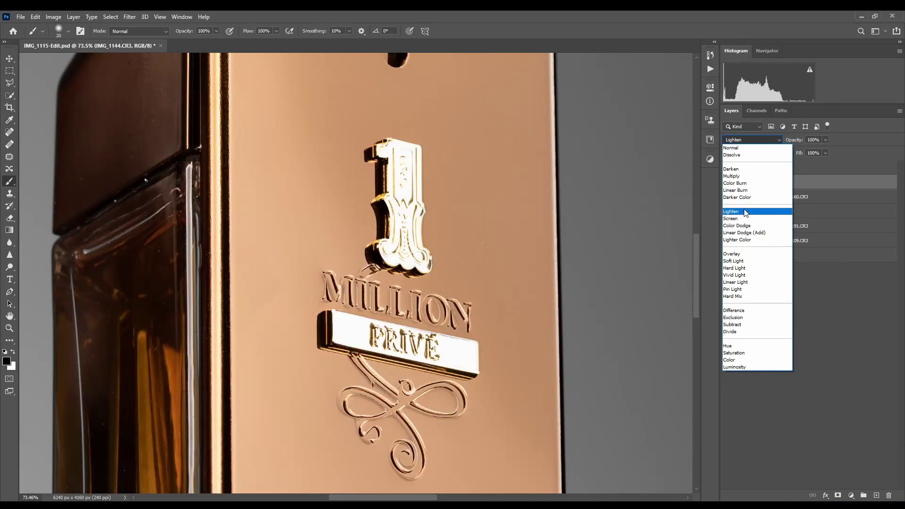
click(746, 213)
click(727, 183)
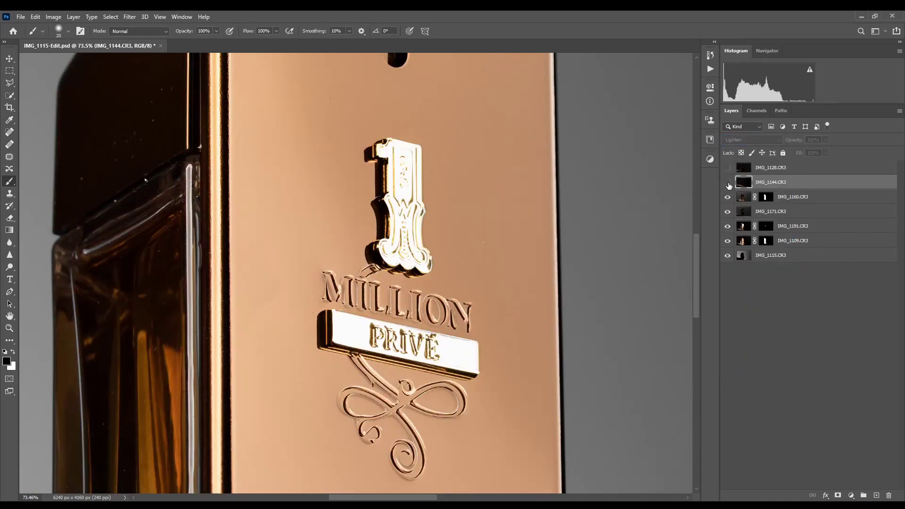
click(727, 183)
click(728, 183)
click(728, 183)
click(728, 182)
click(728, 184)
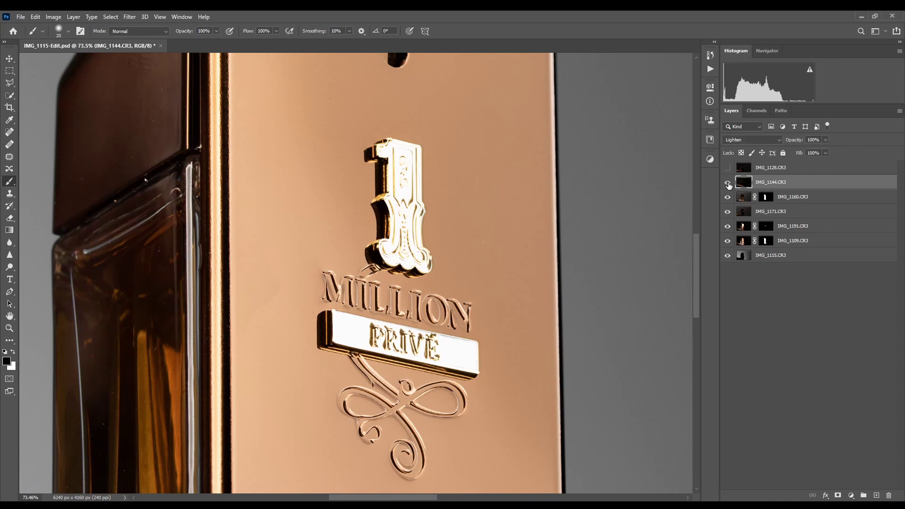
click(728, 183)
click(728, 183)
click(728, 184)
click(728, 184)
click(728, 184)
click(728, 183)
Examine what IMG_1144 adds across the bottle and its engraved lettering by repeatedly hiding and showing it
scroll(391, 279, down, 4)
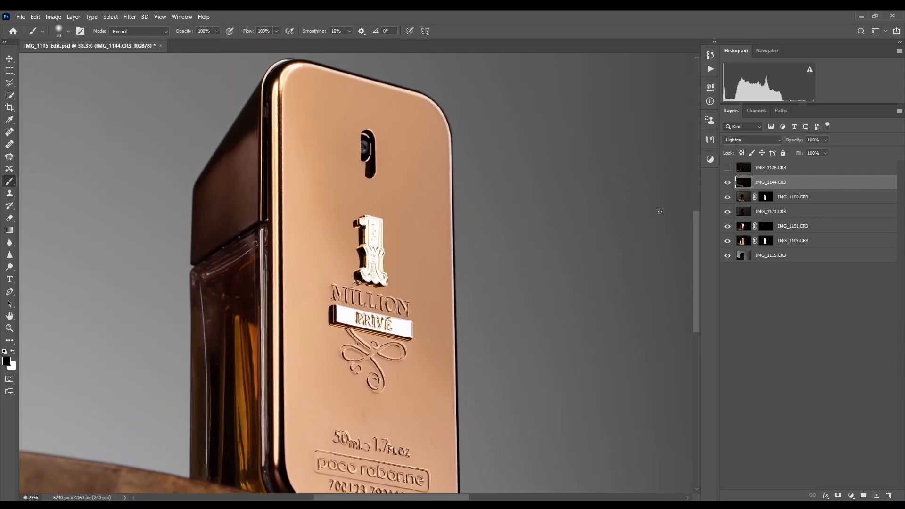
click(729, 184)
click(729, 184)
click(728, 184)
click(729, 183)
click(728, 184)
click(729, 184)
click(729, 184)
click(729, 184)
click(729, 184)
click(728, 186)
scroll(372, 330, up, 3)
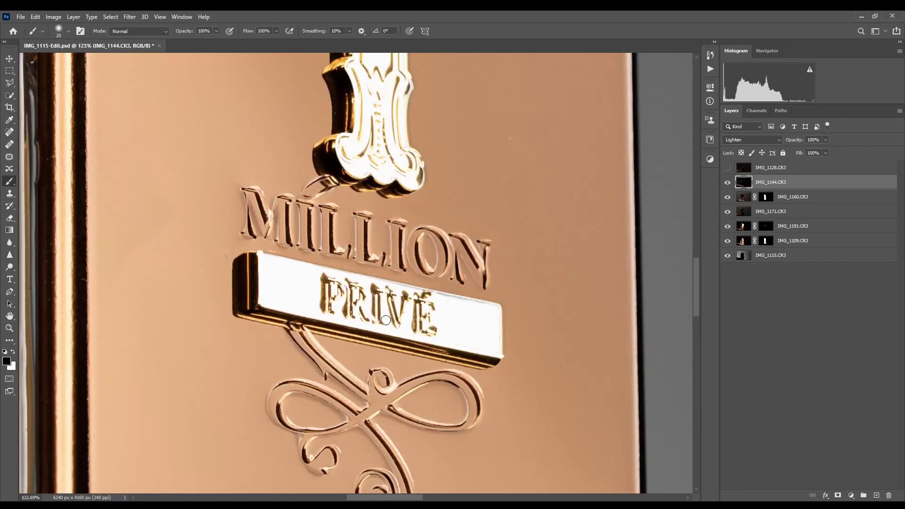
Compare the whole bottle with IMG_1144 hidden and shown
scroll(386, 320, down, 3)
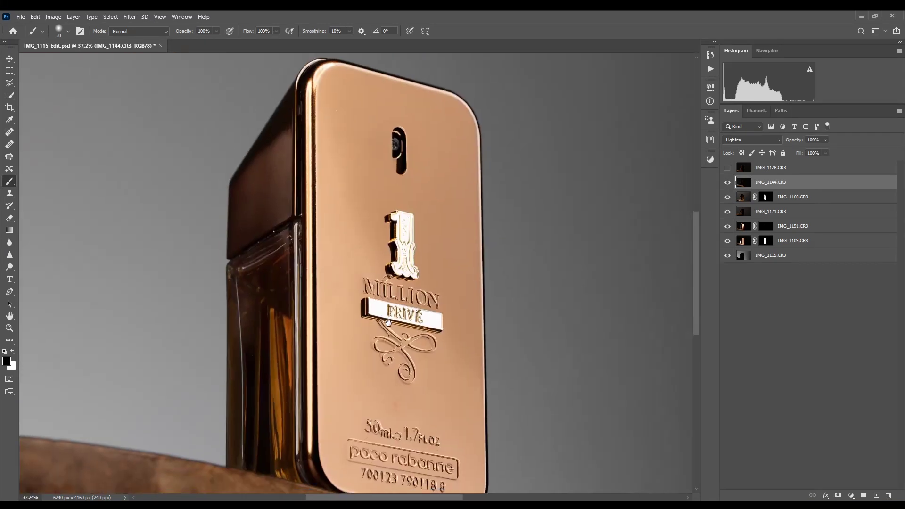
drag(388, 322, 357, 316)
click(728, 182)
click(728, 183)
click(728, 183)
click(728, 183)
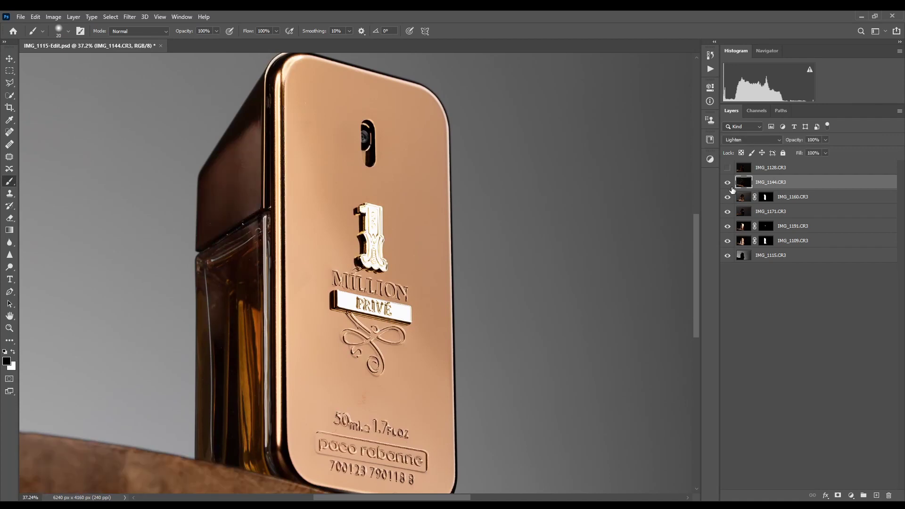
Add a white layer mask to IMG_1144 and set the brush size to 40 px over the logo area
click(837, 496)
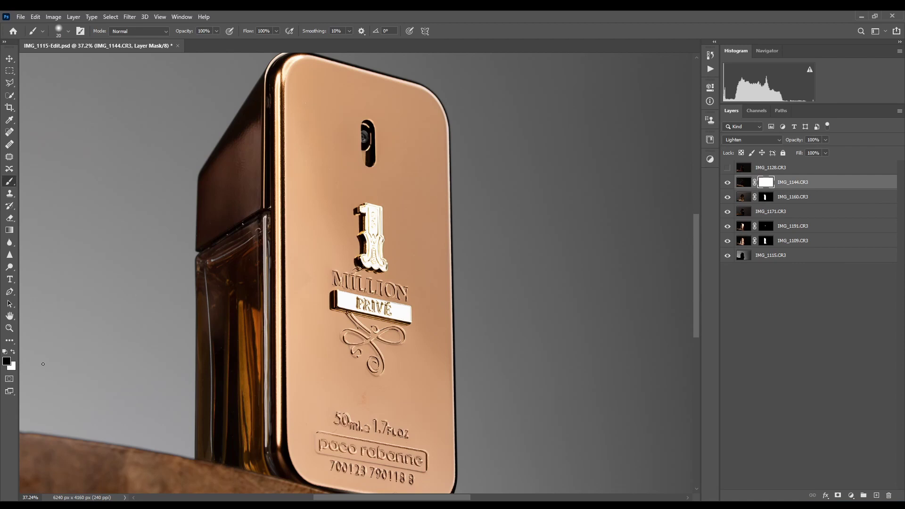
mouse_move(385, 312)
mouse_down()
mouse_move(440, 321)
mouse_move(429, 323)
mouse_up()
mouse_move(326, 289)
mouse_down()
mouse_move(344, 293)
mouse_move(333, 293)
mouse_up()
drag(337, 329, 338, 330)
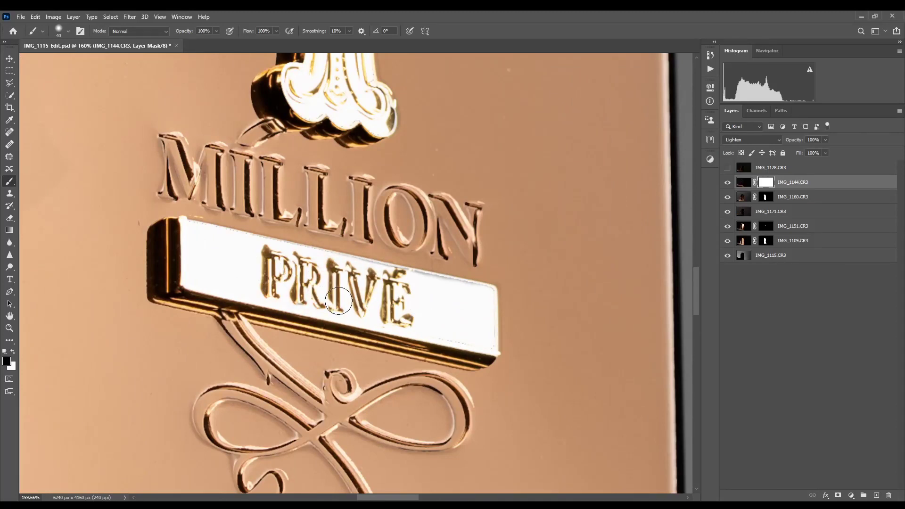
Mask IMG_1144 out of the engraved MILLION lettering by painting black with a 73 px brush
drag(337, 301, 361, 477)
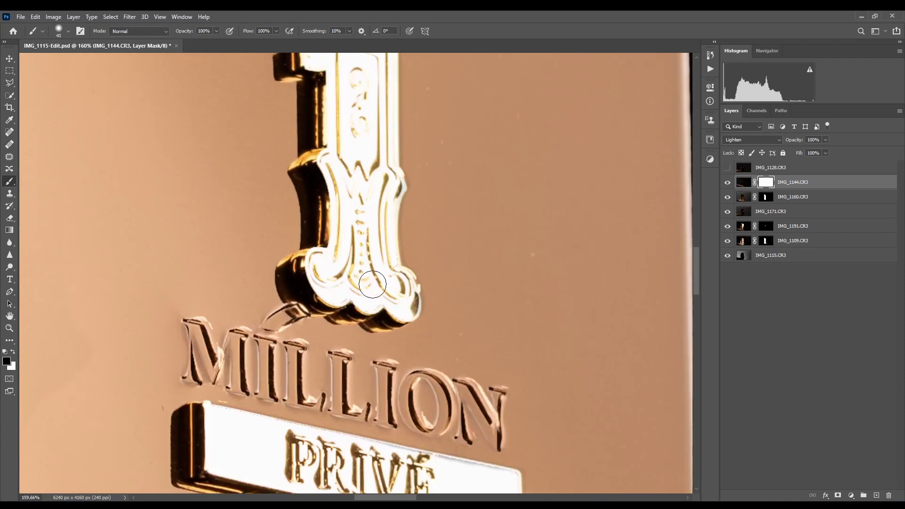
drag(376, 228, 375, 326)
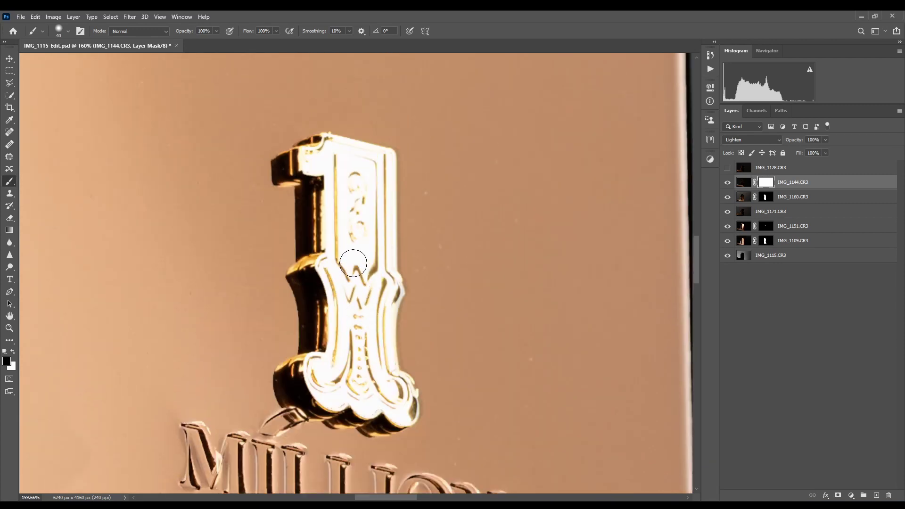
mouse_move(355, 220)
mouse_down()
mouse_move(357, 160)
mouse_move(342, 158)
mouse_move(368, 171)
mouse_move(349, 153)
mouse_move(336, 160)
mouse_move(363, 174)
mouse_up()
drag(363, 348, 361, 304)
mouse_move(360, 219)
mouse_down()
mouse_move(371, 253)
mouse_move(362, 347)
mouse_move(328, 338)
mouse_move(401, 367)
mouse_move(398, 357)
mouse_move(379, 359)
mouse_move(394, 348)
mouse_move(382, 332)
mouse_move(359, 126)
mouse_move(345, 177)
mouse_move(344, 324)
mouse_move(328, 326)
mouse_move(344, 343)
mouse_move(374, 300)
mouse_move(398, 218)
mouse_up()
alt+right_click(315, 295)
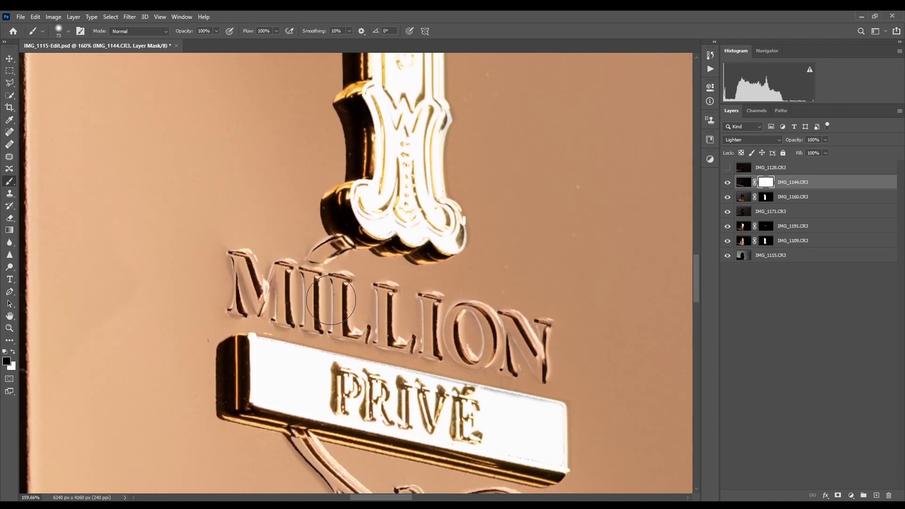
mouse_move(307, 283)
mouse_down()
mouse_move(541, 332)
mouse_move(549, 372)
mouse_move(253, 303)
mouse_up()
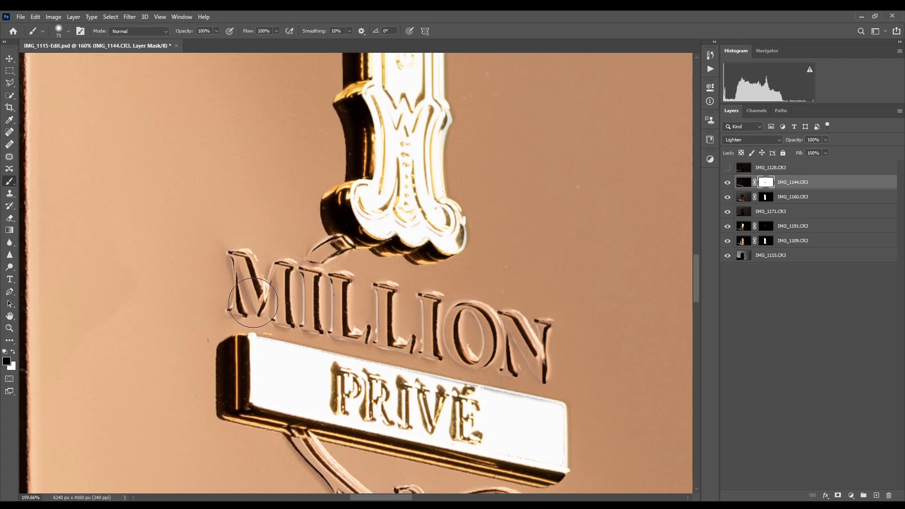
drag(481, 333, 366, 368)
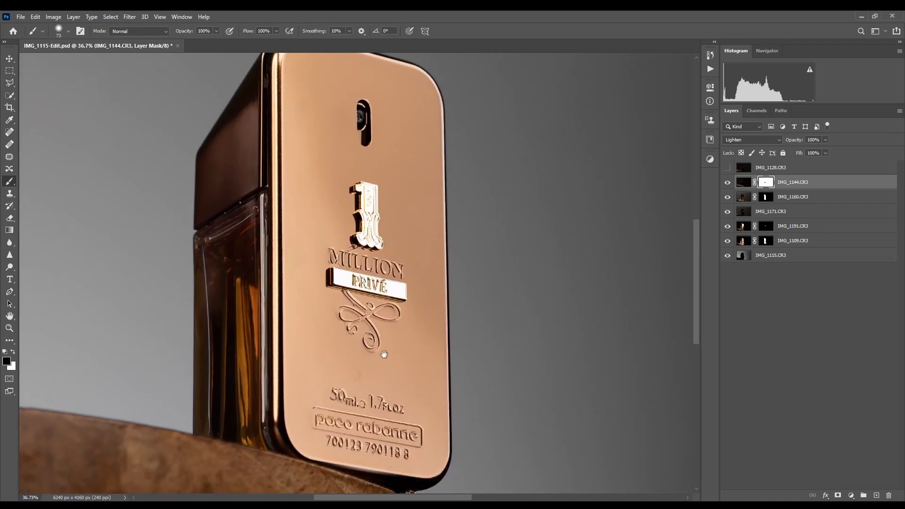
Paint black on IMG_1144's mask over the engraved volume lettering and the number line near the bottle's base
scroll(375, 400, up, 6)
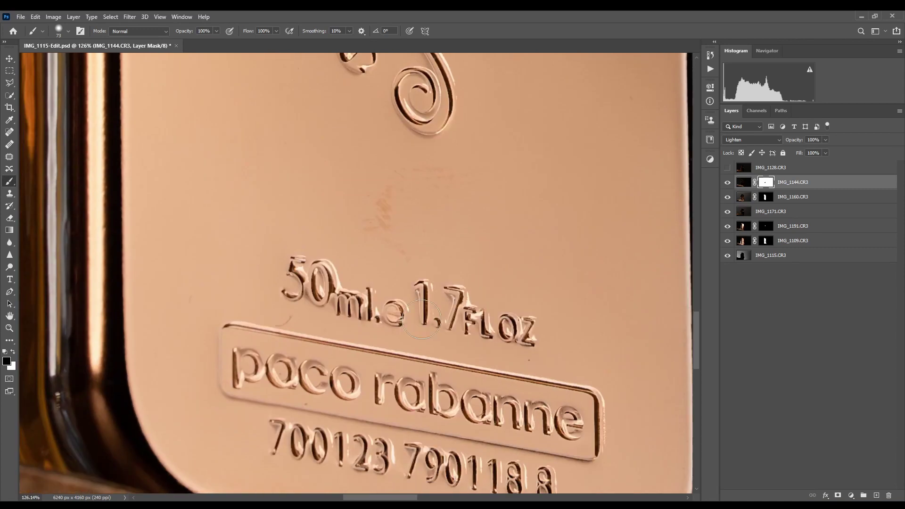
drag(302, 270, 537, 334)
drag(474, 422, 484, 321)
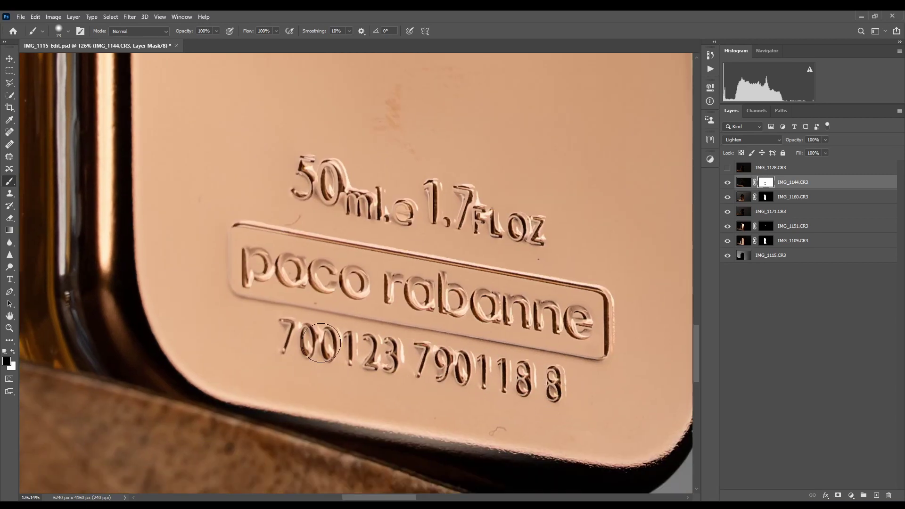
drag(476, 395, 438, 385)
drag(458, 277, 390, 337)
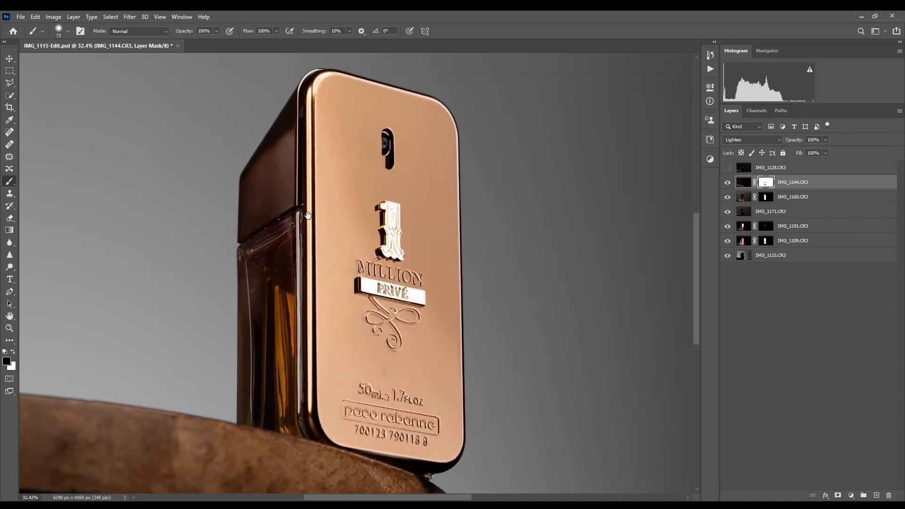
Examine the joint between cap and glass, and compare the bottle with the masked IMG_1144 hidden and shown
scroll(288, 221, up, 6)
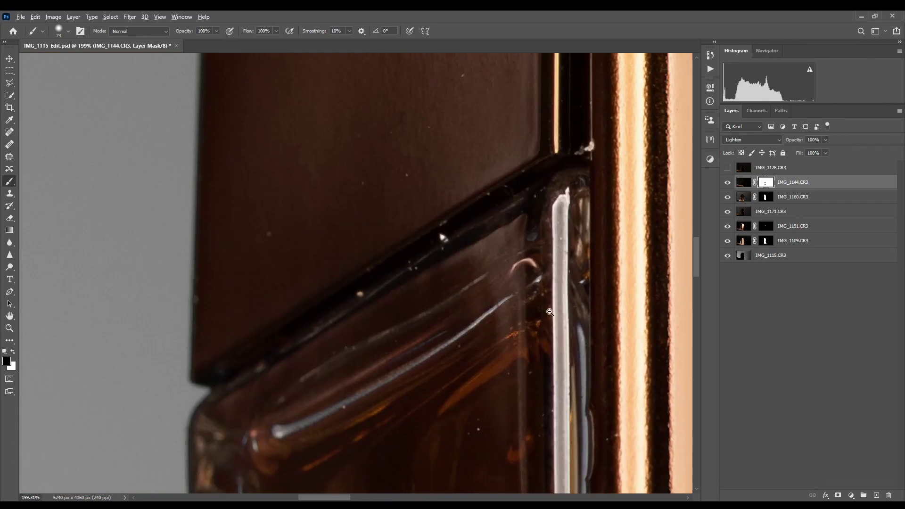
scroll(526, 314, down, 6)
drag(525, 314, 373, 264)
click(729, 183)
click(728, 183)
click(728, 183)
click(729, 183)
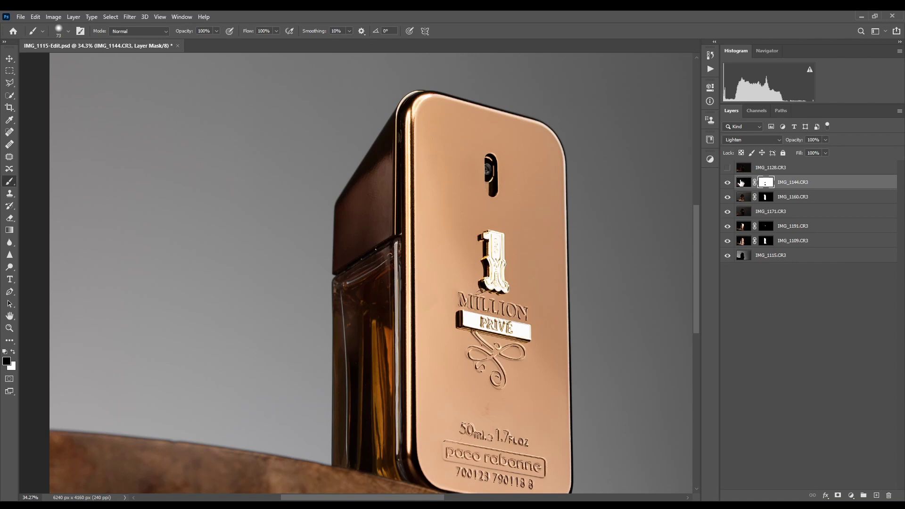
click(728, 184)
click(728, 184)
click(728, 184)
scroll(354, 332, up, 8)
scroll(442, 301, down, 8)
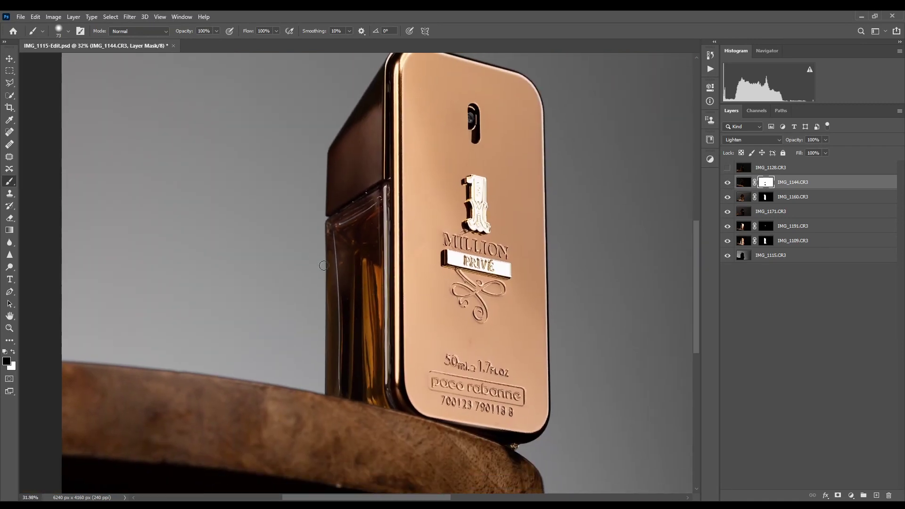
Paint black on IMG_1144's mask over the bottle's glass side with a 211 px brush, comparing with the layer hidden and shown
mouse_move(352, 253)
mouse_down()
mouse_move(366, 250)
mouse_move(359, 251)
mouse_up()
click(728, 182)
click(727, 183)
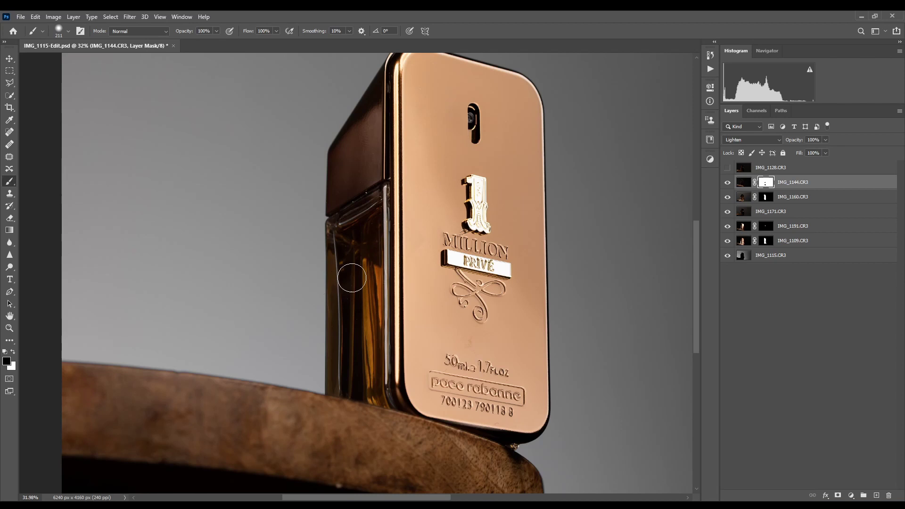
mouse_move(377, 208)
mouse_down()
mouse_move(337, 344)
mouse_move(337, 258)
mouse_move(365, 300)
mouse_up()
click(728, 184)
click(728, 183)
click(728, 184)
click(728, 184)
Check what IMG_1144 adds to the wooden base by repeatedly hiding and showing it
scroll(479, 344, down, 5)
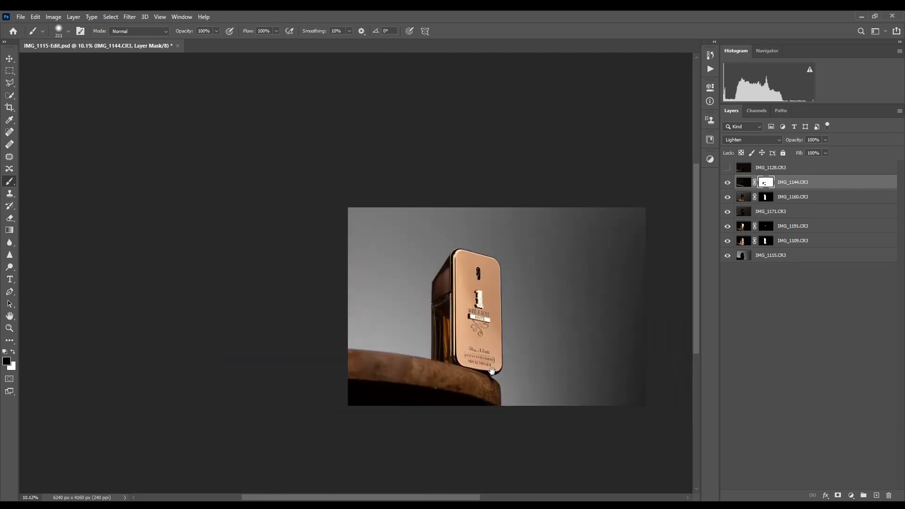
drag(485, 360, 407, 327)
scroll(365, 347, up, 4)
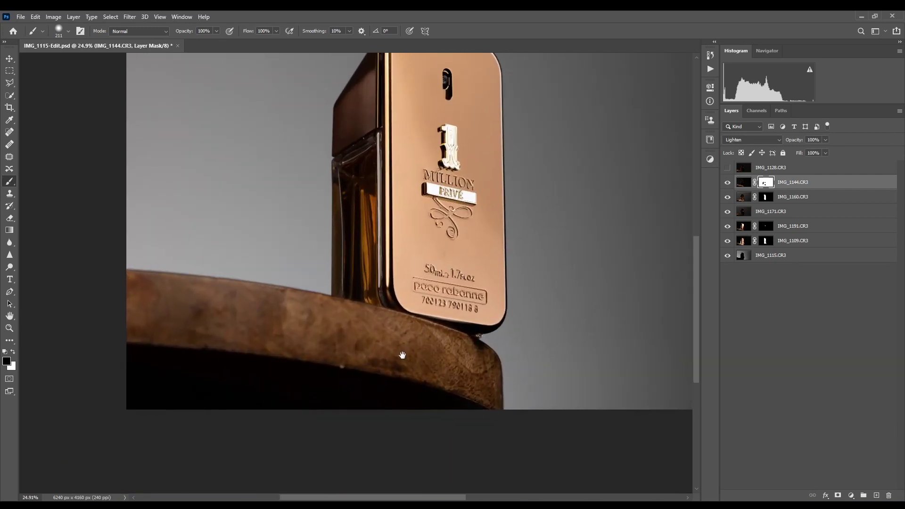
click(728, 184)
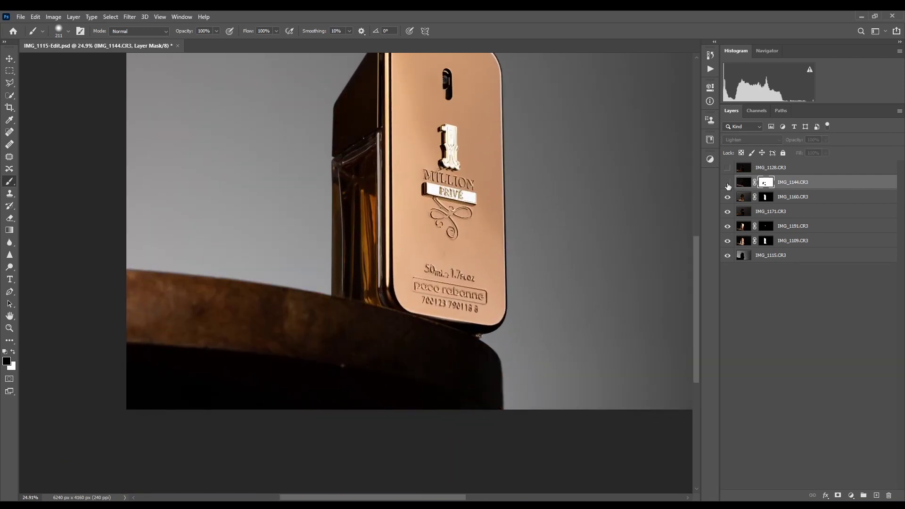
click(728, 184)
click(727, 184)
click(728, 184)
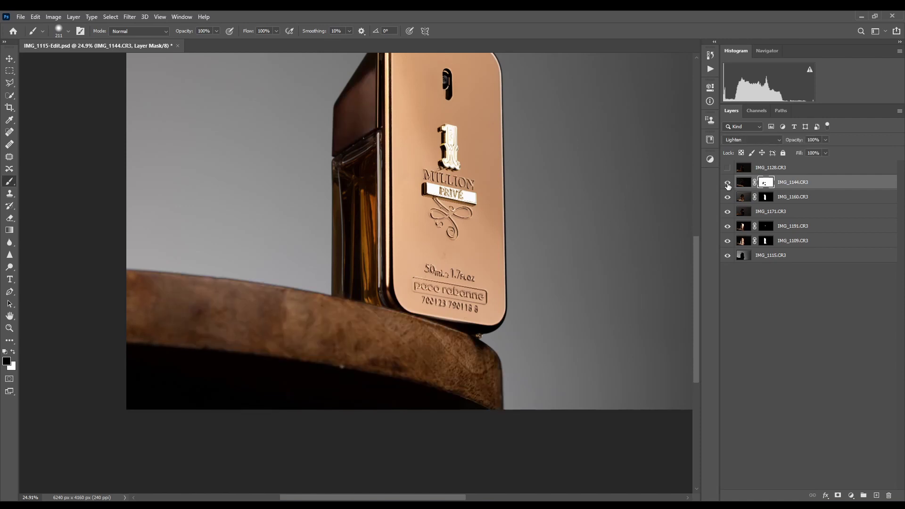
click(728, 184)
click(728, 184)
Examine the bottle's metal face and engraved volume lettering up close for blemishes, reducing the brush size to 35 px
drag(482, 289, 372, 314)
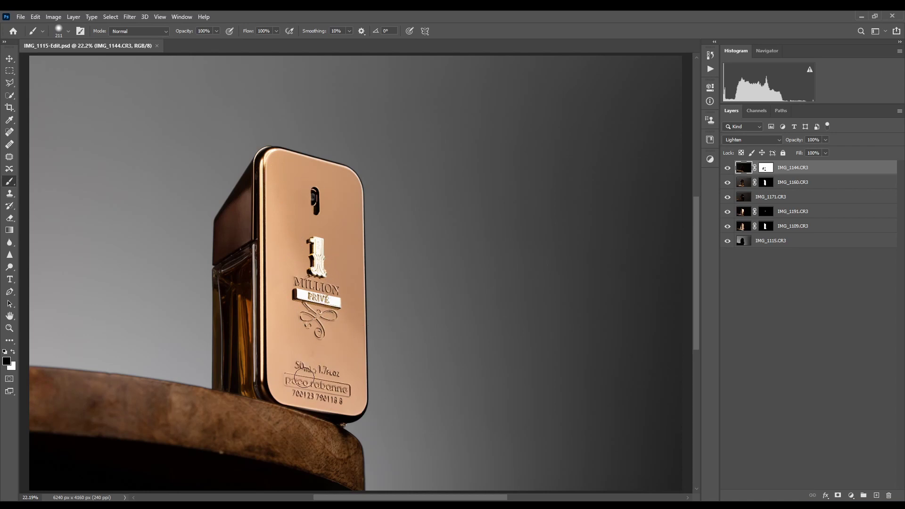
scroll(312, 352, up, 5)
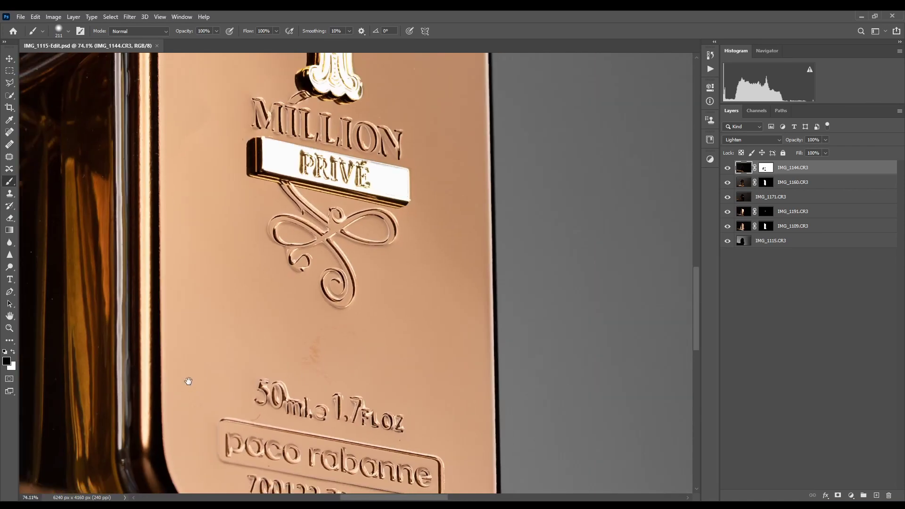
drag(188, 381, 217, 292)
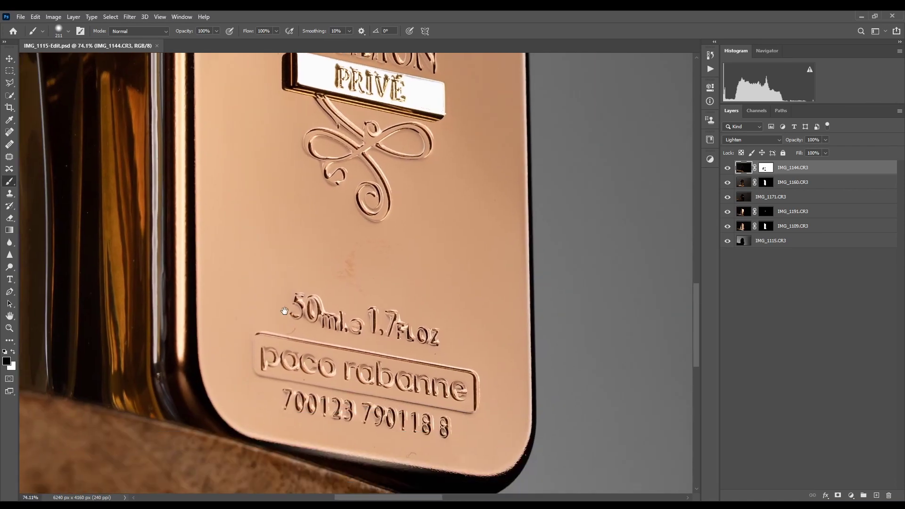
scroll(274, 334, up, 6)
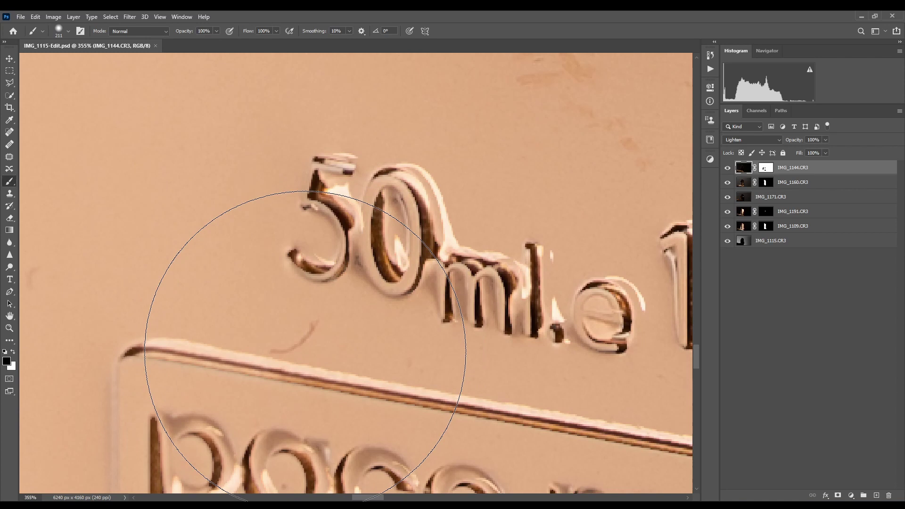
right_click(305, 347)
drag(300, 332, 153, 345)
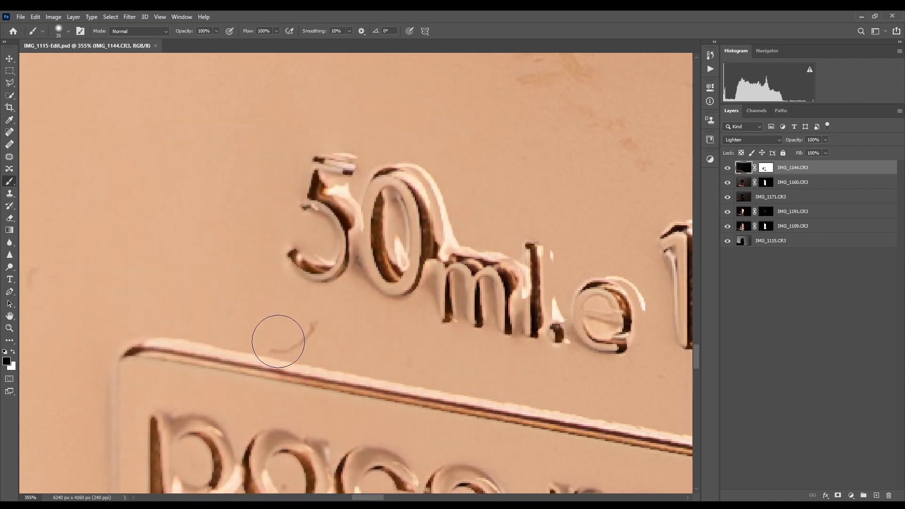
scroll(379, 321, down, 6)
scroll(378, 320, down, 6)
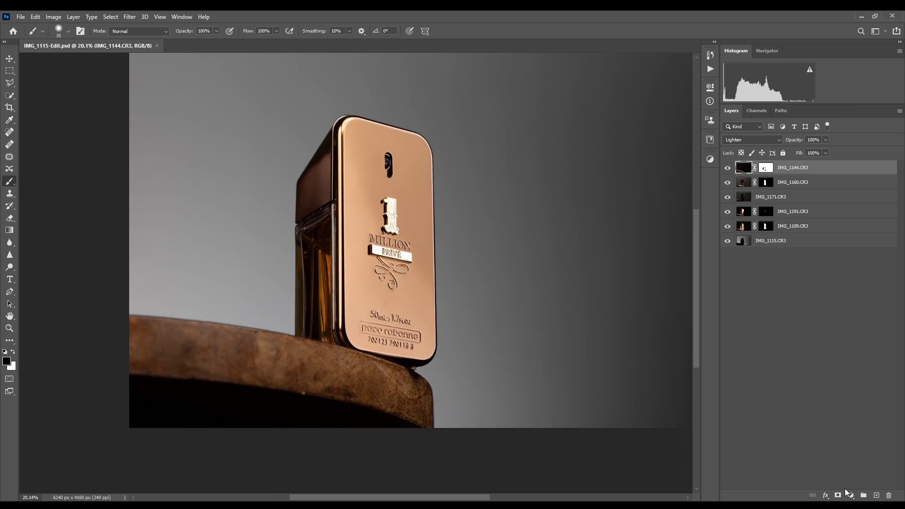
Create a new empty layer above IMG_1144 and choose the Spot Healing Brush for retouching the bottle
scroll(378, 344, up, 2)
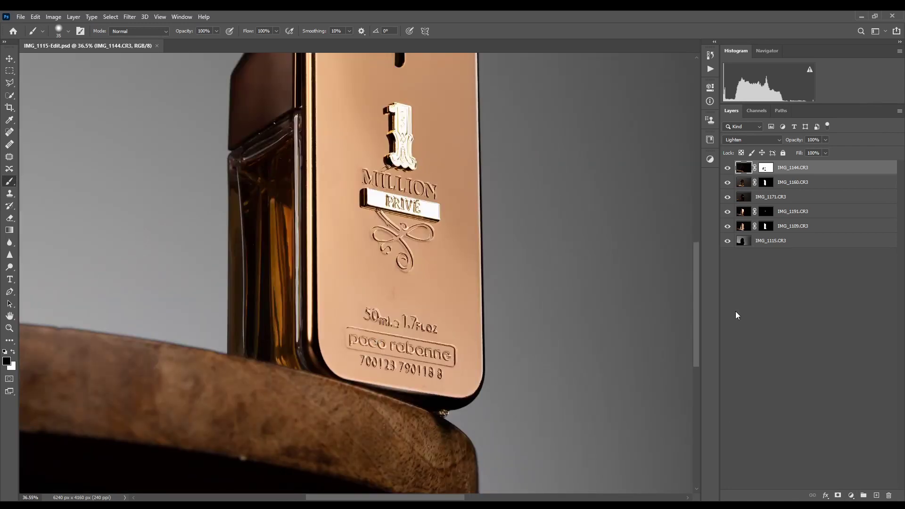
click(876, 496)
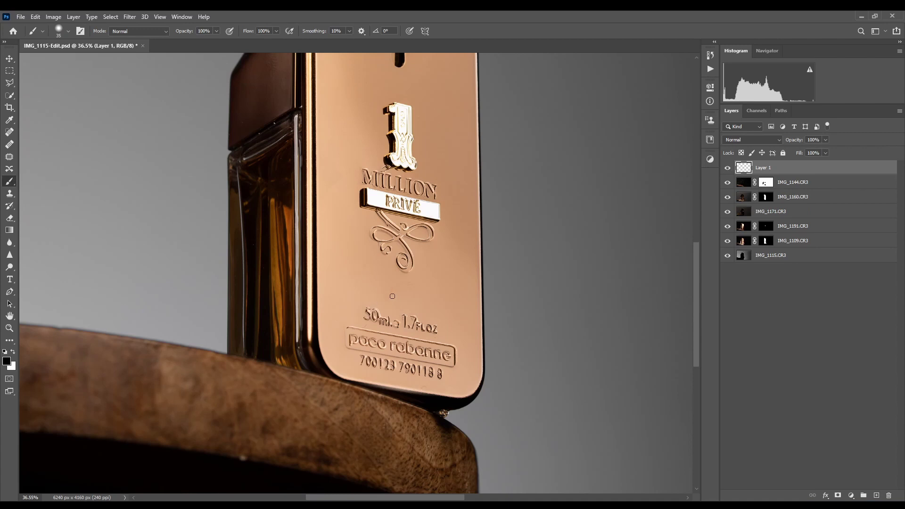
click(10, 134)
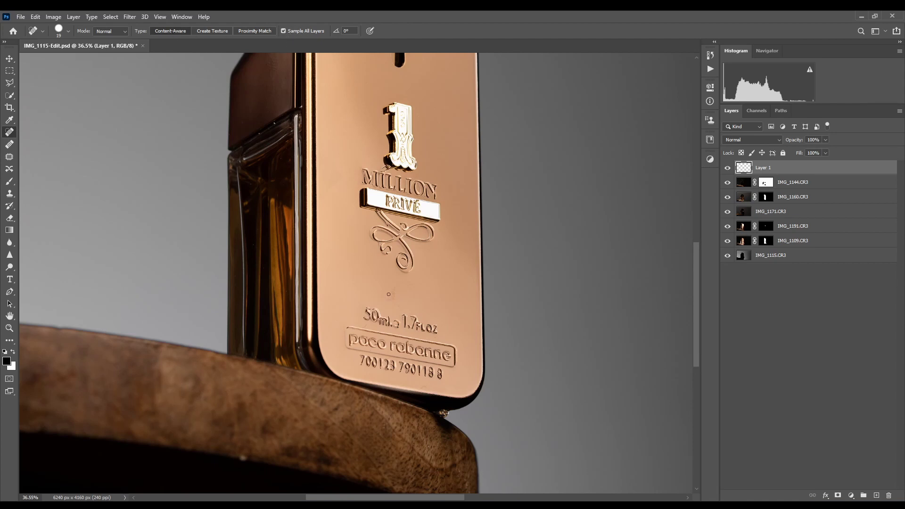
Heal the smudges and spots on the metal face between the swirl ornament and the engraved 50 ml lettering
scroll(395, 297, up, 6)
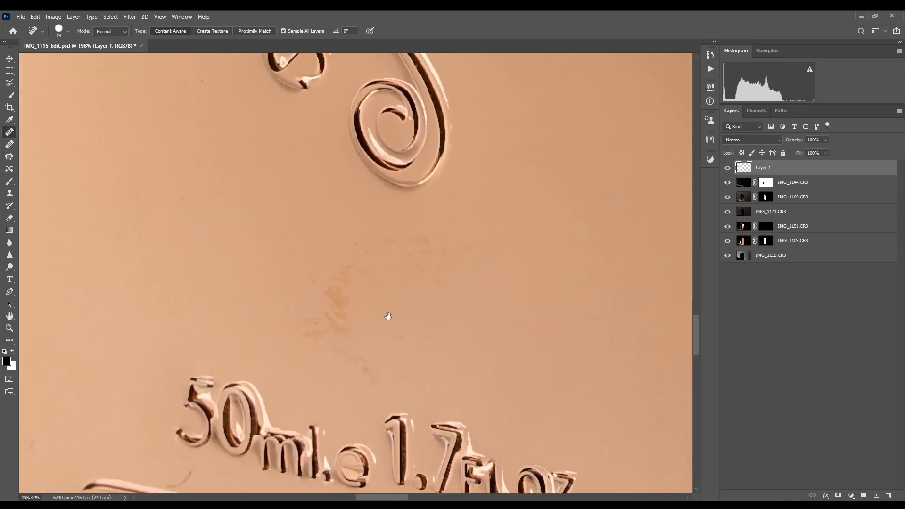
mouse_move(349, 297)
mouse_down()
mouse_move(360, 298)
mouse_move(352, 302)
mouse_move(353, 327)
mouse_move(344, 111)
mouse_up()
drag(369, 344, 371, 300)
drag(372, 361, 368, 217)
mouse_move(441, 244)
mouse_down()
mouse_move(372, 247)
mouse_move(325, 320)
mouse_move(321, 333)
mouse_move(368, 374)
mouse_move(333, 328)
mouse_move(364, 321)
mouse_move(320, 299)
mouse_move(318, 275)
mouse_up()
click(403, 336)
mouse_move(423, 285)
mouse_down()
mouse_move(483, 248)
mouse_move(490, 255)
mouse_up()
mouse_move(326, 303)
mouse_down()
mouse_move(307, 325)
mouse_move(321, 349)
mouse_up()
drag(174, 476, 285, 314)
Heal small spots across the rest of the metal face, up to the area around the nozzle slot
key(bracketleft)
key(bracketleft)
key(bracketleft)
drag(202, 291, 364, 311)
drag(487, 475, 371, 227)
drag(550, 373, 198, 330)
mouse_move(279, 382)
mouse_down()
mouse_move(315, 372)
mouse_move(236, 377)
mouse_up()
mouse_move(283, 142)
mouse_down()
mouse_move(307, 291)
mouse_move(389, 275)
mouse_up()
drag(330, 355, 396, 251)
drag(199, 368, 382, 330)
click(382, 329)
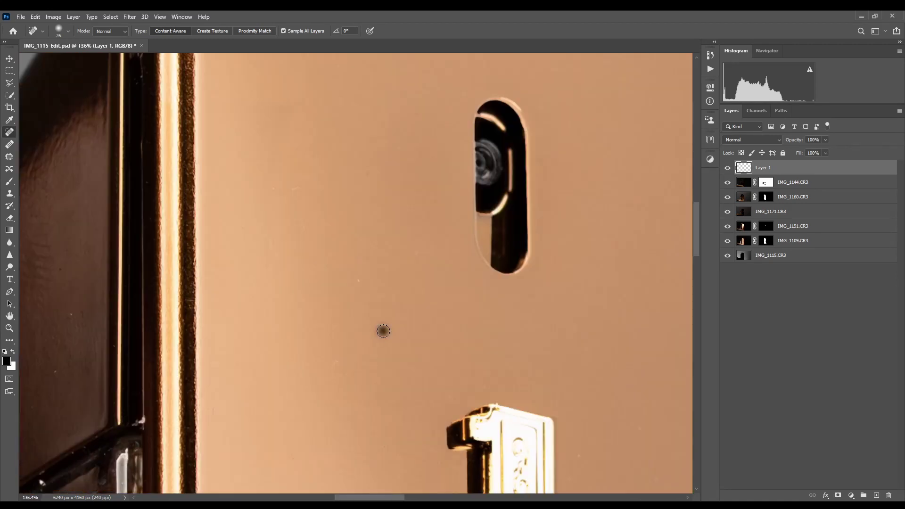
Heal the specks on the dark cap's side and outer edge with a 26 px brush
mouse_move(332, 245)
mouse_down()
mouse_move(311, 388)
mouse_move(360, 297)
mouse_up()
scroll(442, 198, up, 4)
scroll(344, 313, down, 8)
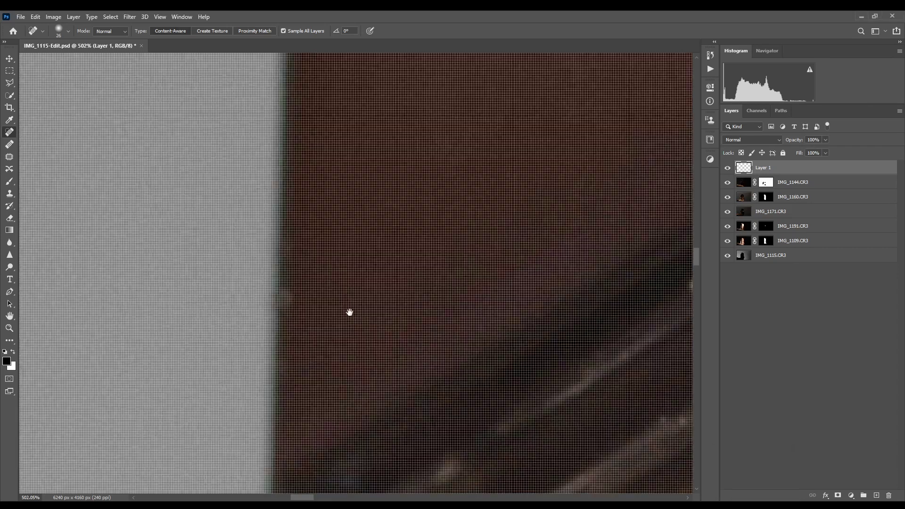
scroll(303, 281, up, 3)
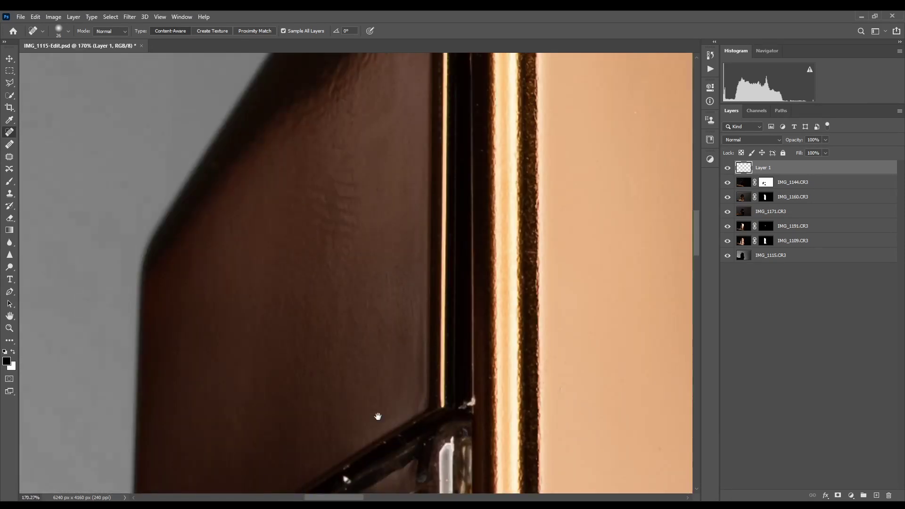
scroll(380, 264, up, 4)
drag(455, 230, 336, 385)
click(339, 316)
drag(436, 261, 626, 120)
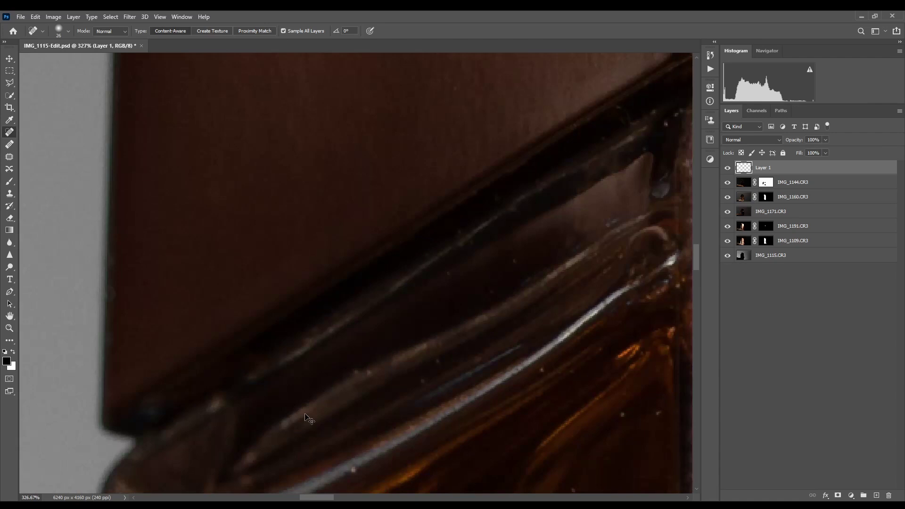
Heal the dust specks on the glass shoulder just below the cap with a 13 px brush
key(ctrl+s)
drag(297, 412, 164, 318)
mouse_move(359, 481)
mouse_down()
mouse_move(270, 467)
mouse_move(370, 285)
mouse_up()
key(bracketleft)
key(bracketleft)
key(bracketleft)
drag(327, 394, 241, 247)
drag(207, 91, 405, 346)
drag(580, 198, 287, 317)
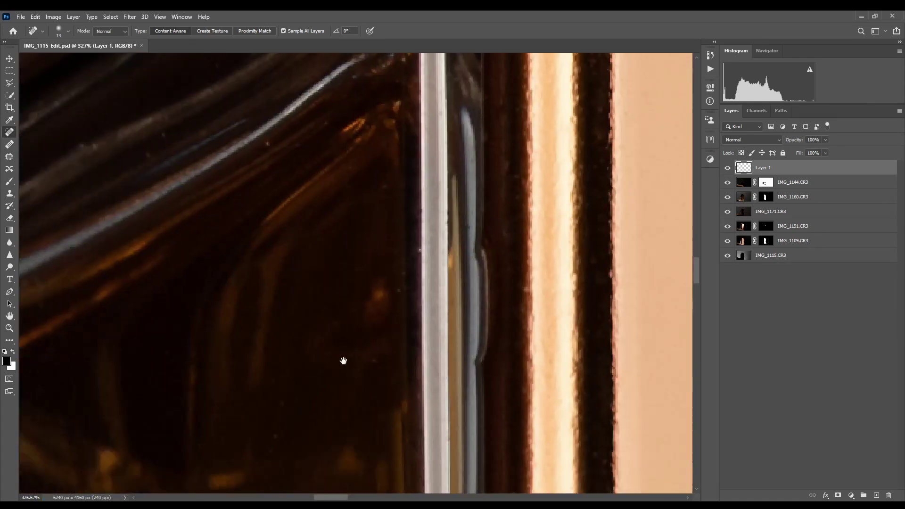
Heal the specks down the glass's bright vertical edge and the adjoining gold rim with a 23 px brush
drag(224, 76, 311, 412)
scroll(311, 339, down, 7)
scroll(337, 188, up, 8)
key(bracketright)
key(bracketright)
key(bracketright)
drag(406, 369, 403, 274)
drag(457, 477, 434, 388)
drag(410, 264, 416, 387)
drag(418, 424, 419, 203)
drag(446, 236, 454, 302)
scroll(454, 303, down, 6)
scroll(429, 337, up, 3)
drag(373, 46, 404, 46)
drag(359, 64, 459, 256)
drag(389, 111, 377, 136)
click(450, 95)
scroll(539, 331, down, 4)
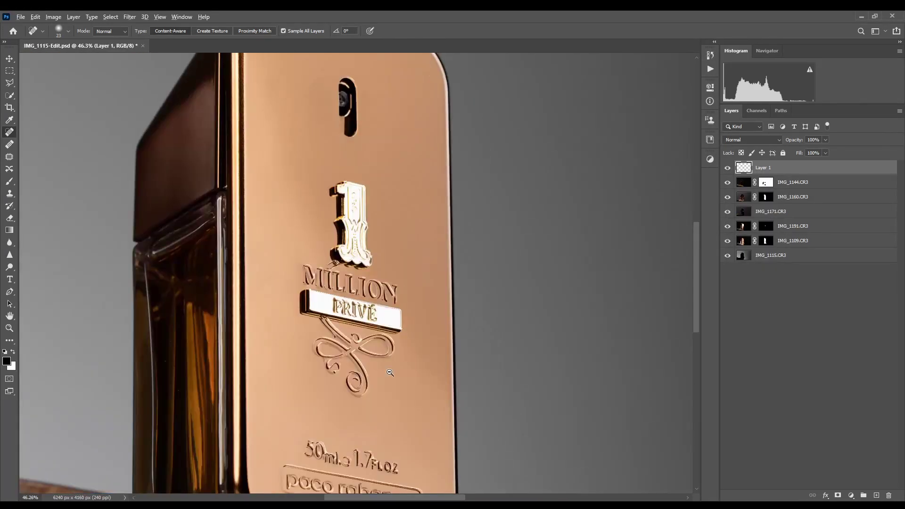
Heal the remaining specks on the lower amber glass side, using a brush of up to 33 px
drag(471, 377, 604, 203)
scroll(344, 448, up, 3)
key(bracketright)
key(bracketright)
key(bracketright)
key(bracketright)
key(bracketright)
key(bracketright)
key(bracketright)
key(bracketright)
key(bracketright)
key(bracketright)
scroll(344, 448, down, 7)
drag(368, 408, 417, 318)
mouse_move(392, 283)
mouse_down()
mouse_move(423, 242)
mouse_move(443, 243)
mouse_up()
key(bracketleft)
key(bracketleft)
key(bracketleft)
key(bracketleft)
key(bracketleft)
key(bracketleft)
key(bracketleft)
key(bracketleft)
drag(431, 330, 434, 280)
drag(554, 330, 400, 118)
drag(147, 188, 346, 249)
drag(292, 70, 301, 259)
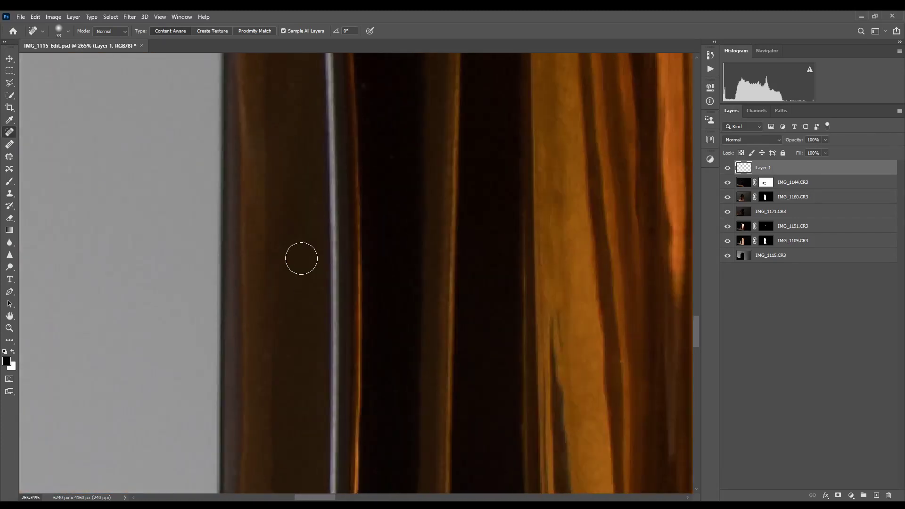
Heal the fine specks beside the glass's outer highlight with a 13 px brush and save the document
scroll(273, 222, up, 5)
key(bracketleft)
key(bracketleft)
key(bracketleft)
key(bracketleft)
drag(297, 415, 354, 137)
scroll(353, 136, right, 5)
scroll(239, 354, down, 3)
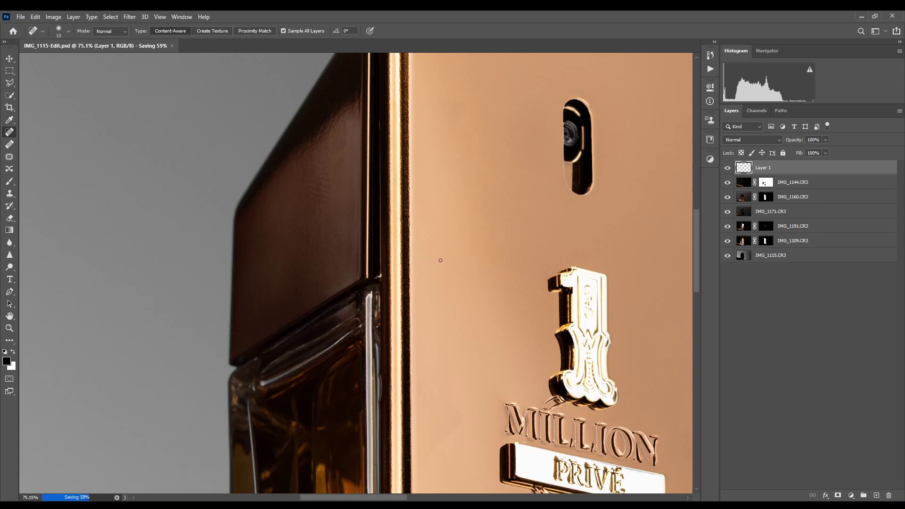
drag(480, 237, 456, 236)
drag(452, 246, 382, 222)
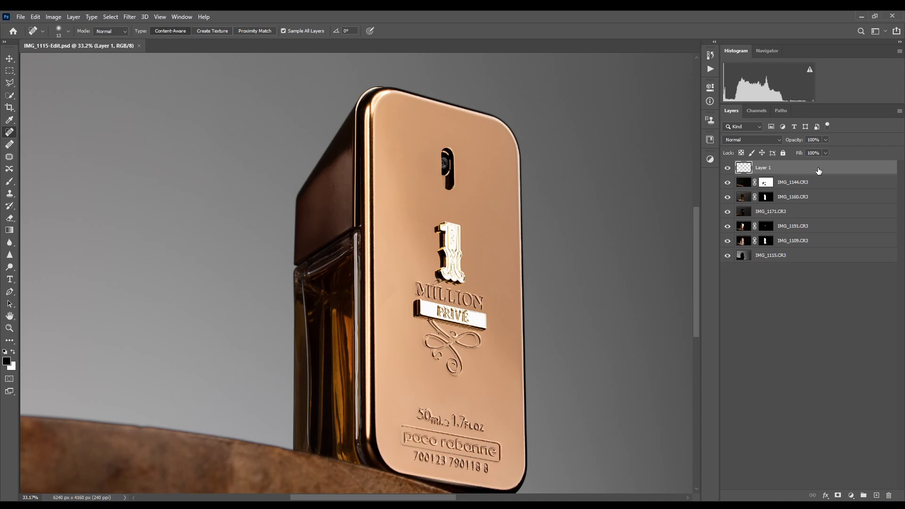
Stamp all visible layers into a new top layer and convert it to a smart object for smart filters
key(ctrl+shift+alt+e)
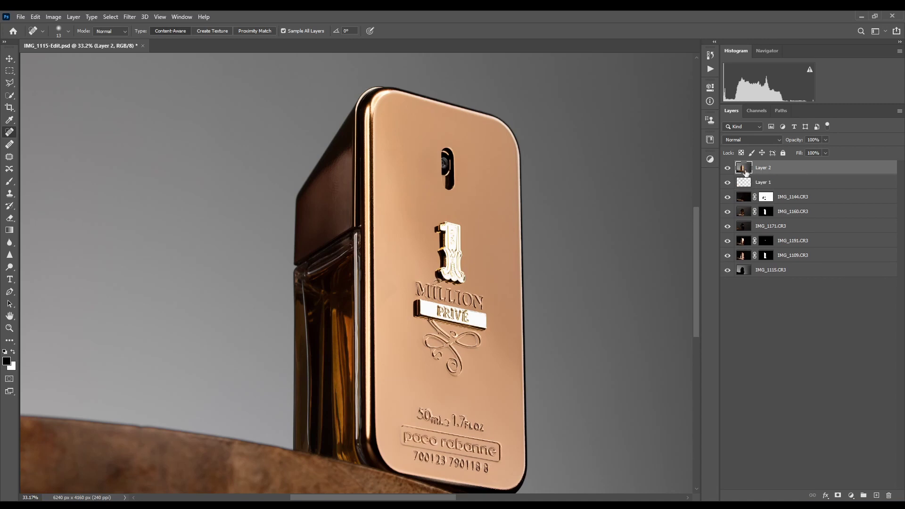
click(728, 169)
alt+click(728, 169)
alt+click(728, 168)
click(131, 17)
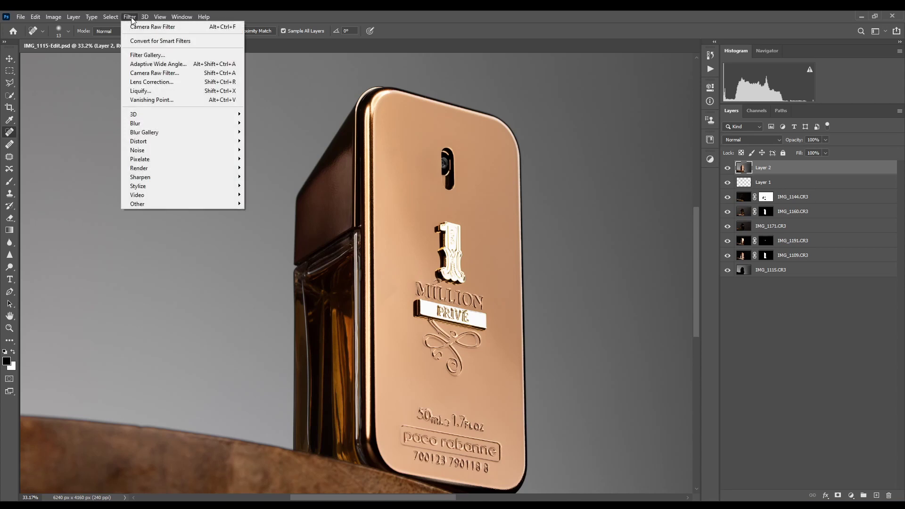
click(154, 41)
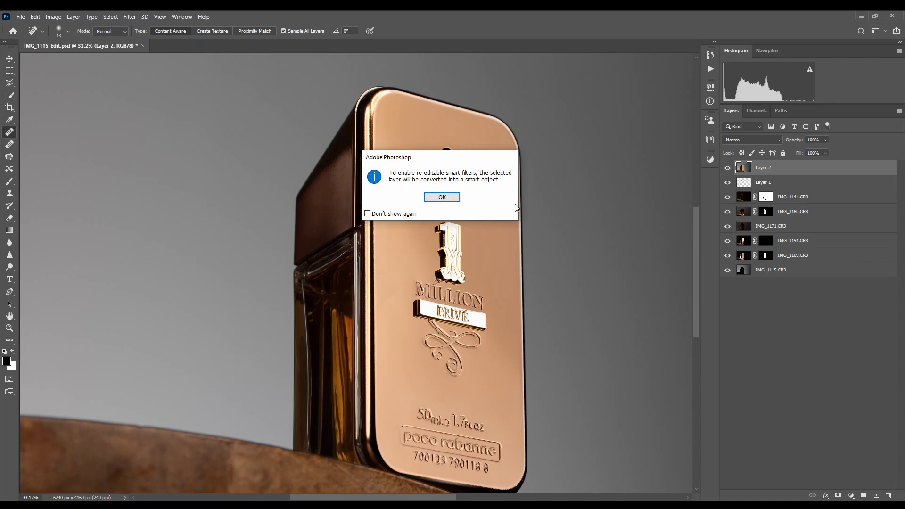
click(442, 197)
Apply a Surface Blur smart filter to Layer 2, tuning radius and threshold to smooth the cap's side
click(130, 16)
mouse_move(181, 124)
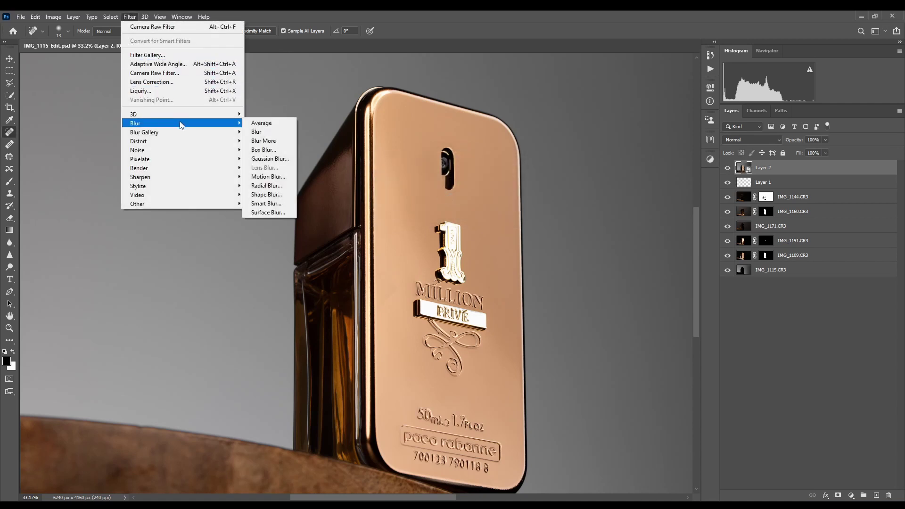
click(272, 213)
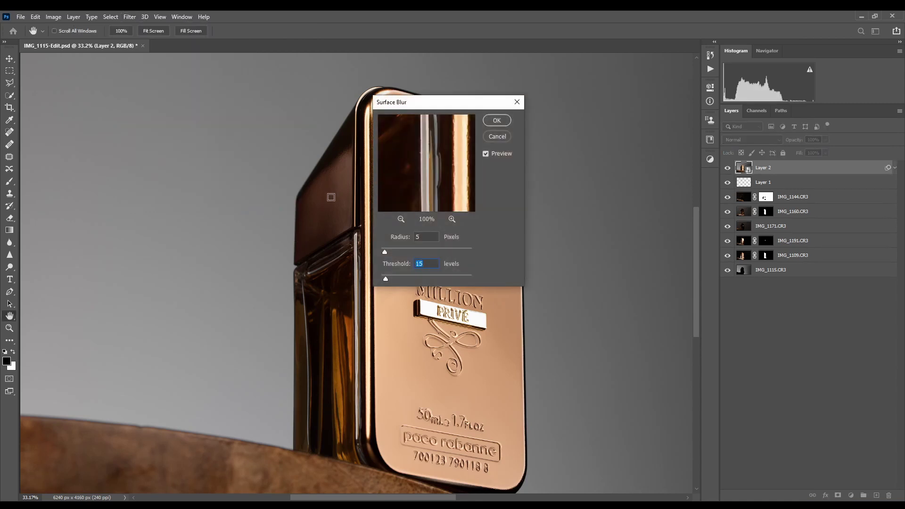
scroll(340, 202, up, 3)
scroll(192, 208, up, 4)
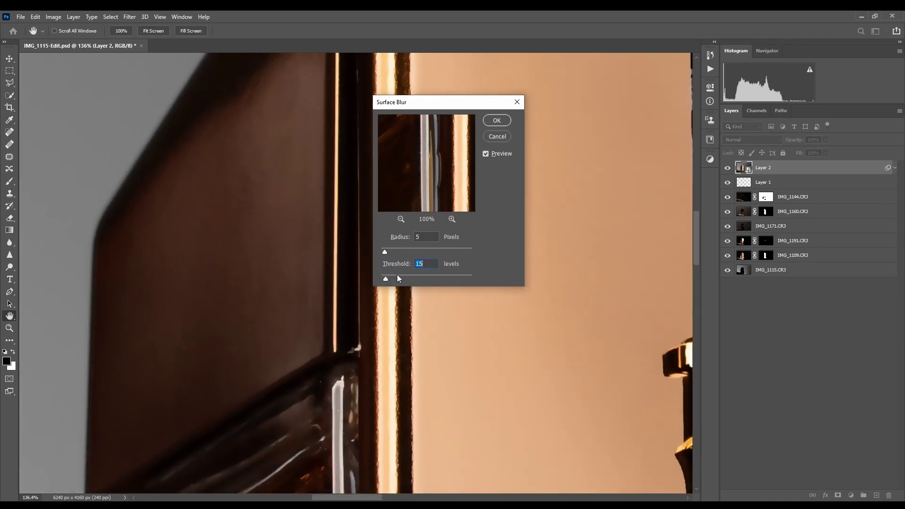
drag(389, 253, 389, 252)
drag(385, 279, 383, 279)
drag(390, 255, 387, 279)
drag(387, 253, 386, 253)
click(500, 121)
key(j)
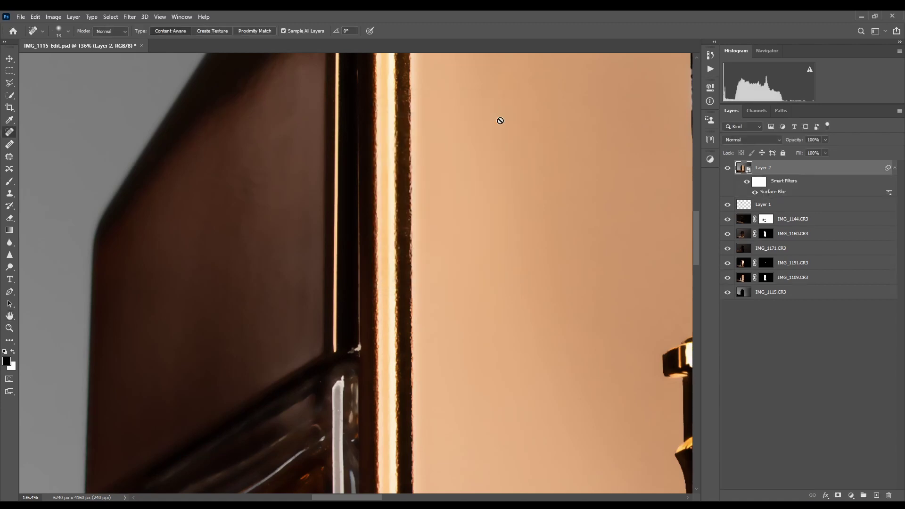
Add a black layer mask to Layer 2 that hides the whole blurred layer
scroll(428, 268, down, 1)
scroll(427, 268, down, 6)
scroll(415, 268, up, 5)
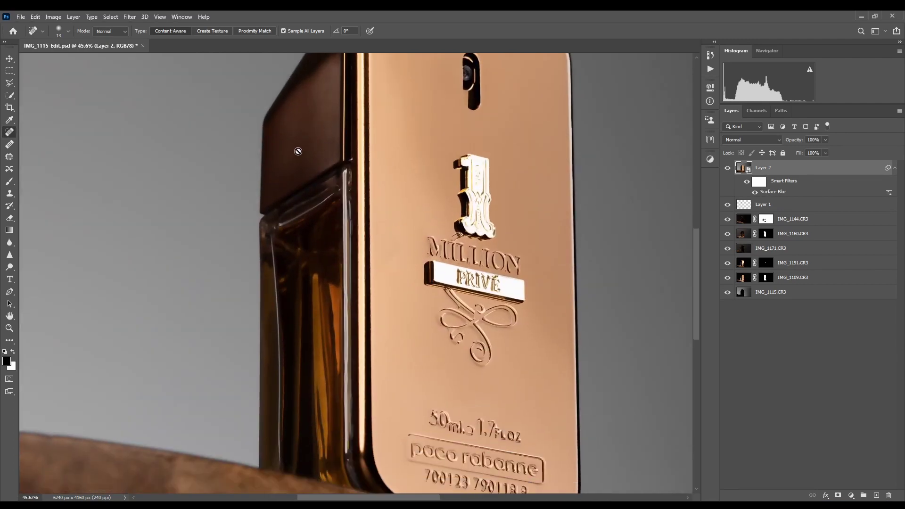
alt+click(838, 496)
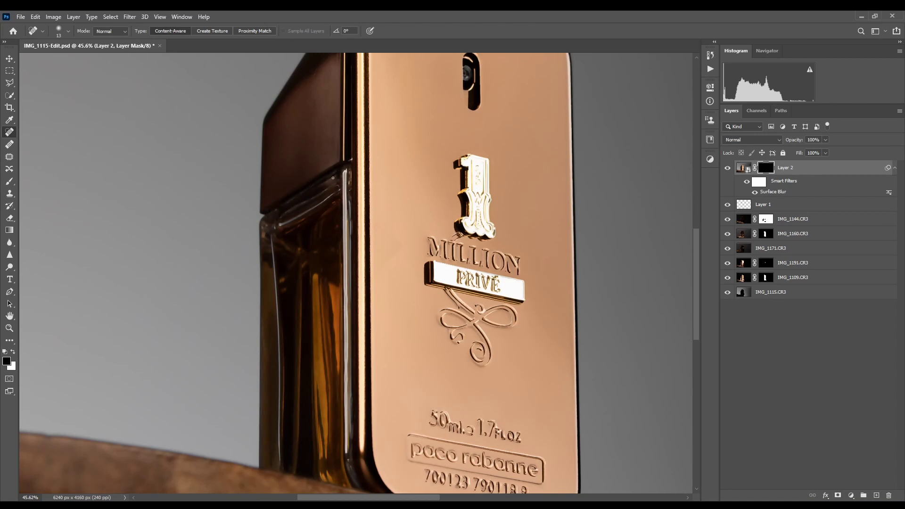
Paint white on Layer 2's mask over the dark cap's side to reveal the smoothing there
mouse_move(336, 164)
mouse_down()
mouse_move(371, 145)
mouse_move(460, 364)
mouse_move(454, 311)
mouse_up()
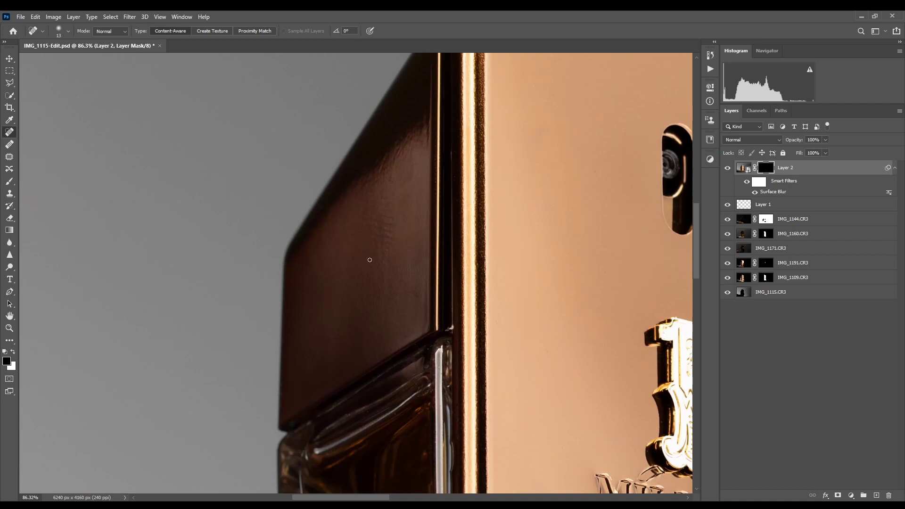
key(x)
key(b)
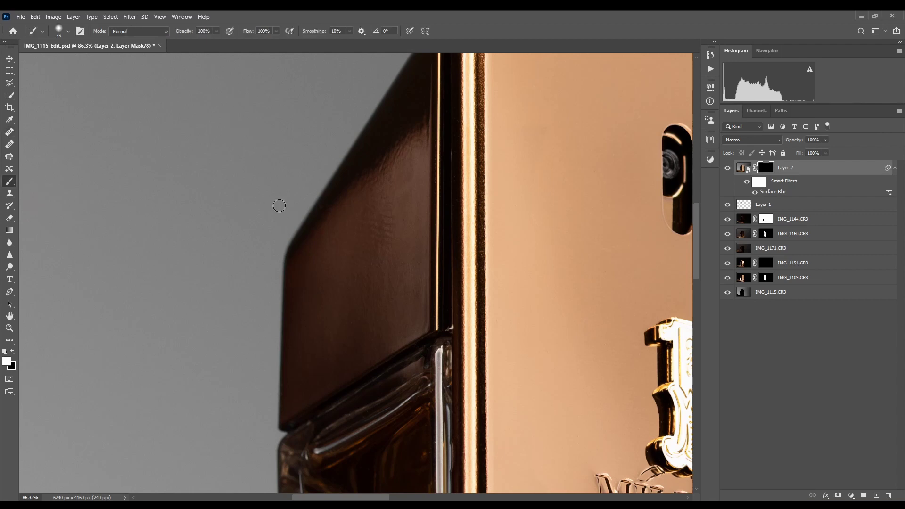
mouse_move(383, 229)
mouse_down()
mouse_move(398, 257)
mouse_move(391, 157)
mouse_up()
mouse_move(387, 318)
mouse_down()
mouse_move(363, 354)
mouse_move(406, 285)
mouse_move(416, 145)
mouse_move(347, 209)
mouse_move(413, 122)
mouse_move(381, 184)
mouse_move(312, 255)
mouse_move(298, 285)
mouse_move(290, 402)
mouse_move(400, 329)
mouse_move(415, 115)
mouse_move(409, 169)
mouse_move(356, 327)
mouse_move(378, 163)
mouse_move(321, 233)
mouse_move(396, 153)
mouse_up()
drag(396, 325, 347, 333)
drag(399, 360, 323, 290)
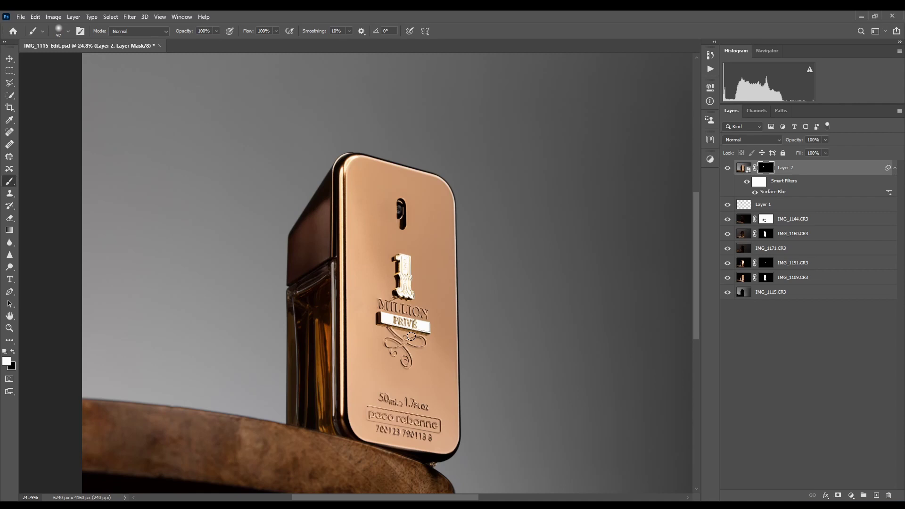
Examine the retouched bottle, its lettering and the wooden base both up close and in the full composition
drag(409, 328, 479, 334)
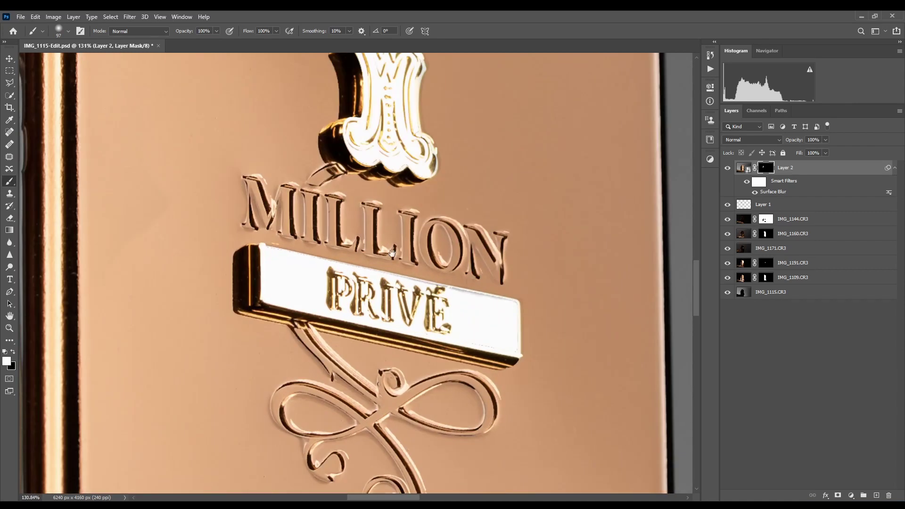
drag(392, 254, 396, 418)
scroll(396, 418, down, 6)
scroll(401, 406, down, 3)
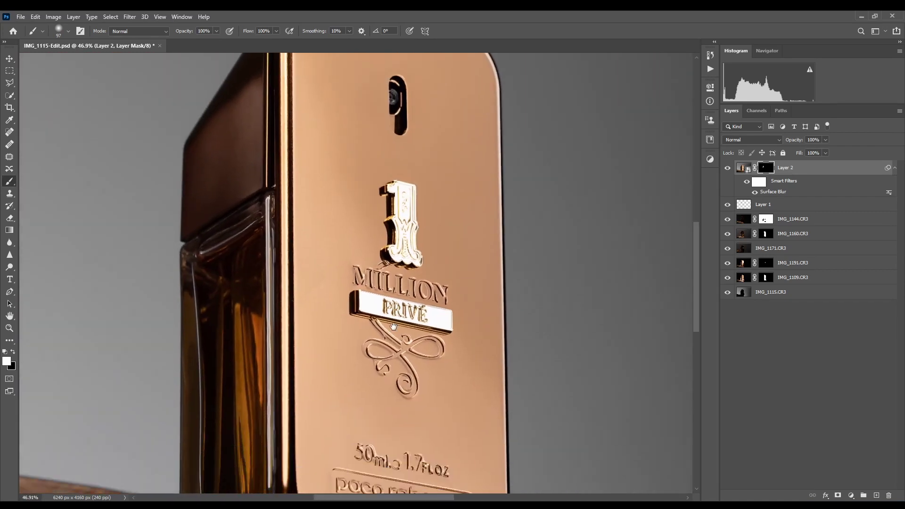
scroll(404, 399, down, 4)
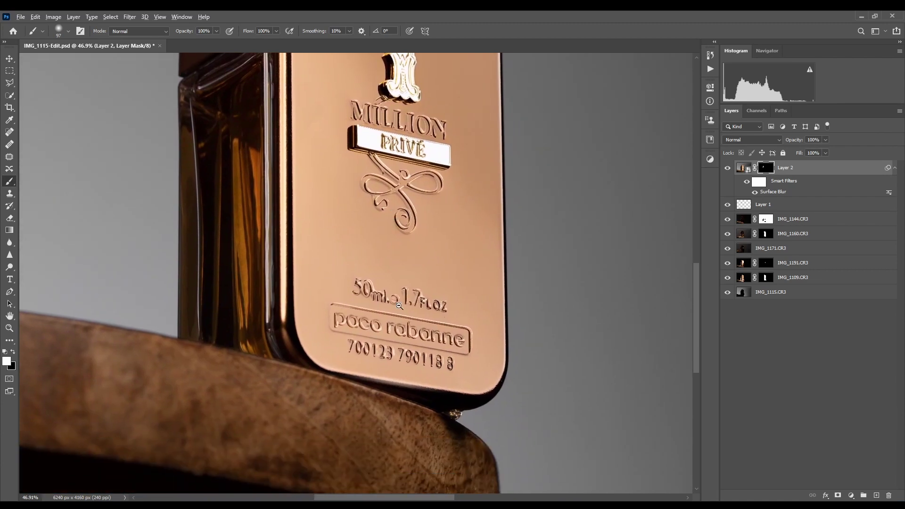
scroll(348, 305, down, 6)
drag(348, 304, 287, 312)
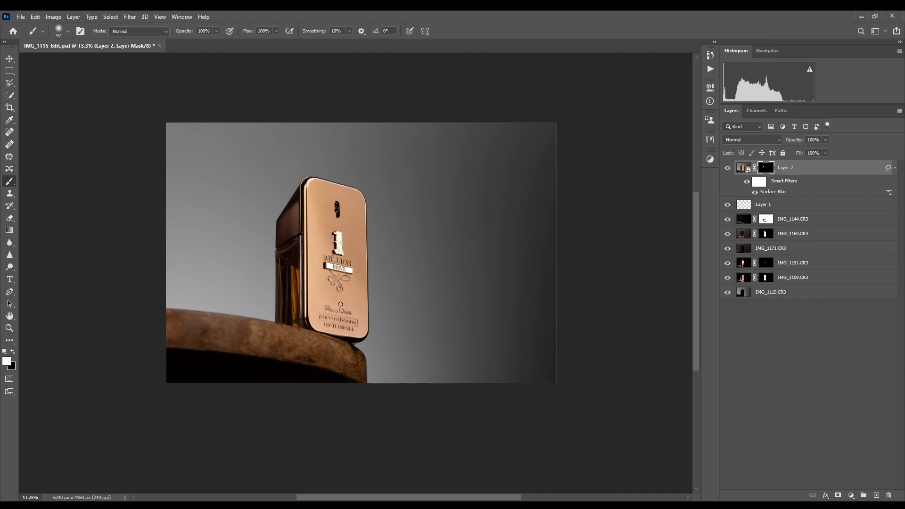
scroll(340, 247, up, 8)
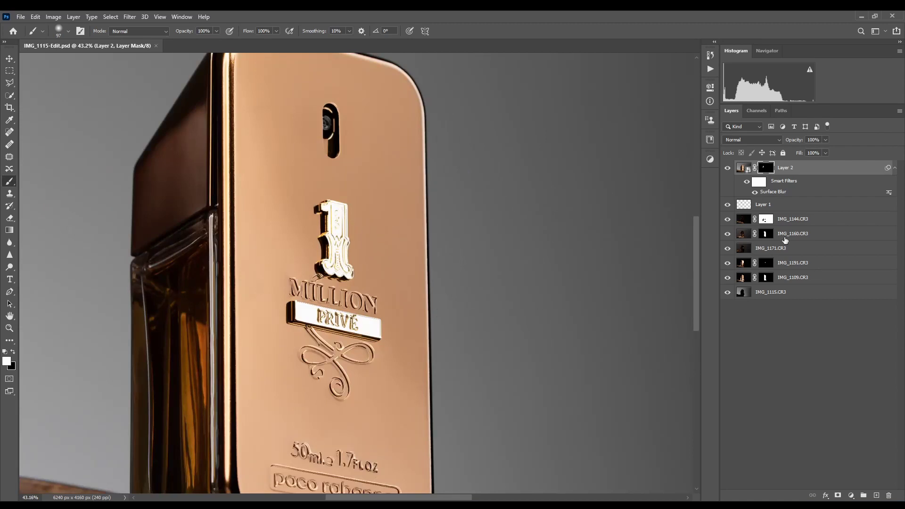
Isolate the IMG_1171 and IMG_1191 layers in turn to inspect what each contributes to the bottle
alt+click(728, 249)
alt+click(728, 249)
alt+click(728, 264)
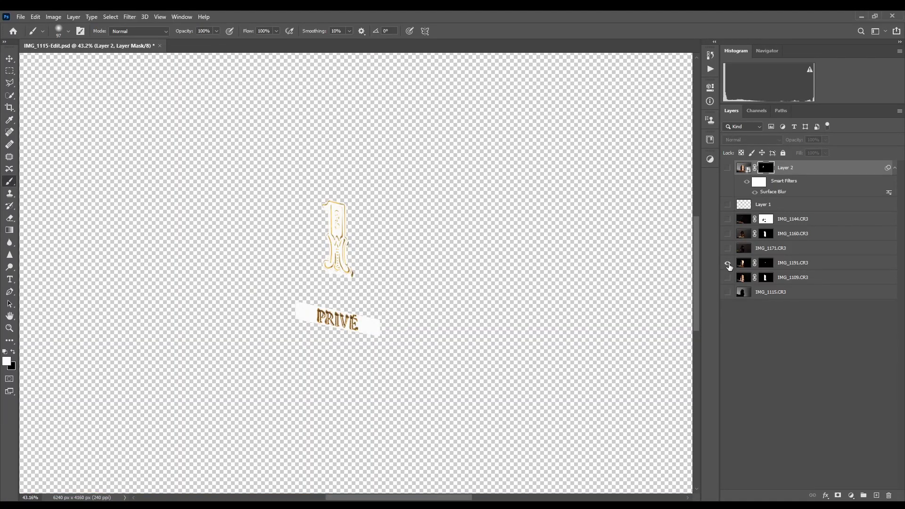
alt+click(729, 264)
alt+click(728, 264)
alt+click(729, 264)
Add a Curves adjustment layer directly above IMG_1191 and clip it to that layer
click(822, 267)
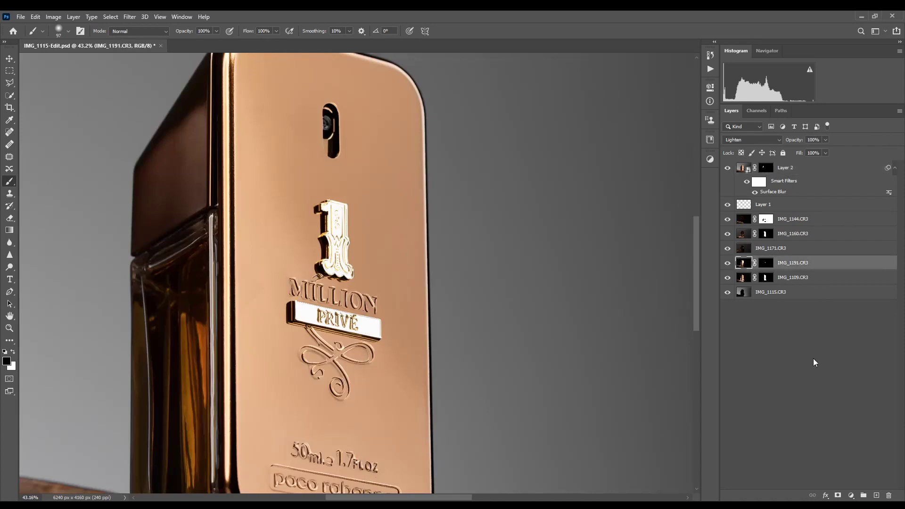
click(851, 496)
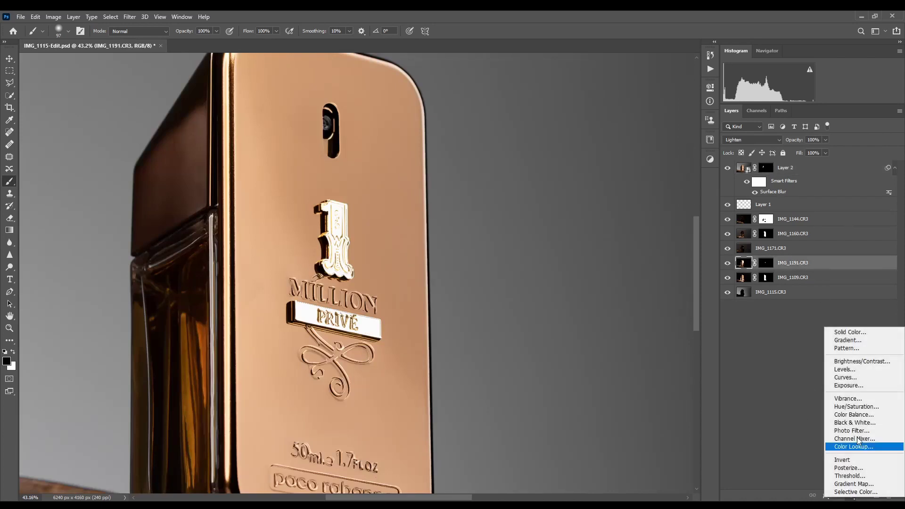
click(849, 377)
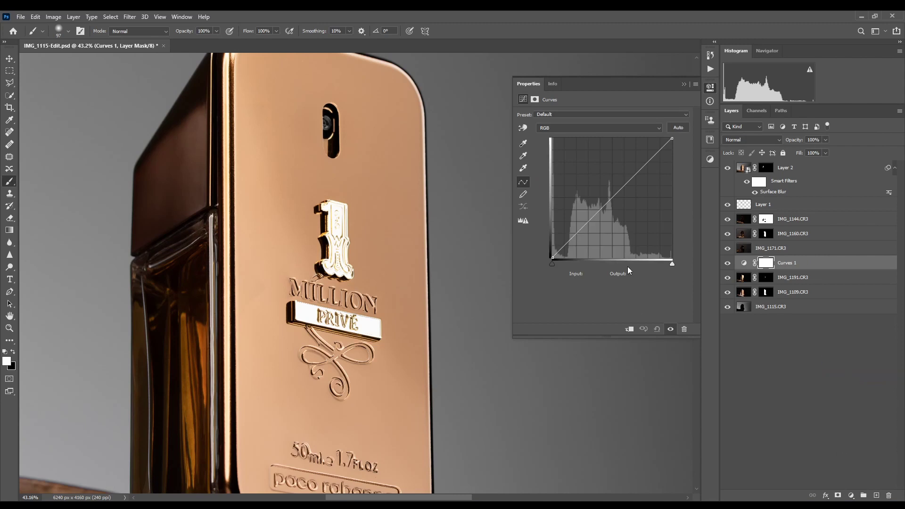
click(630, 330)
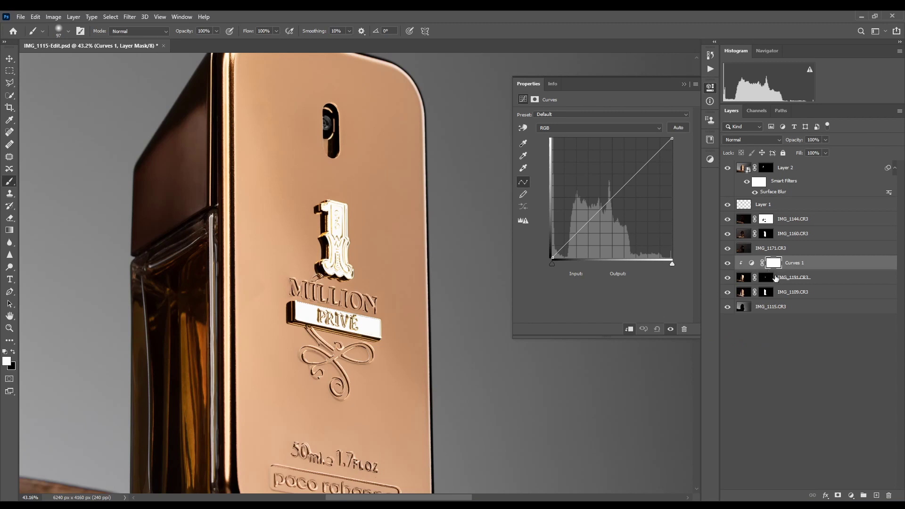
Pull the RGB curve's midpoint down to darken the midtones of the gold numeral and PRIVÉ plate
drag(614, 197, 612, 218)
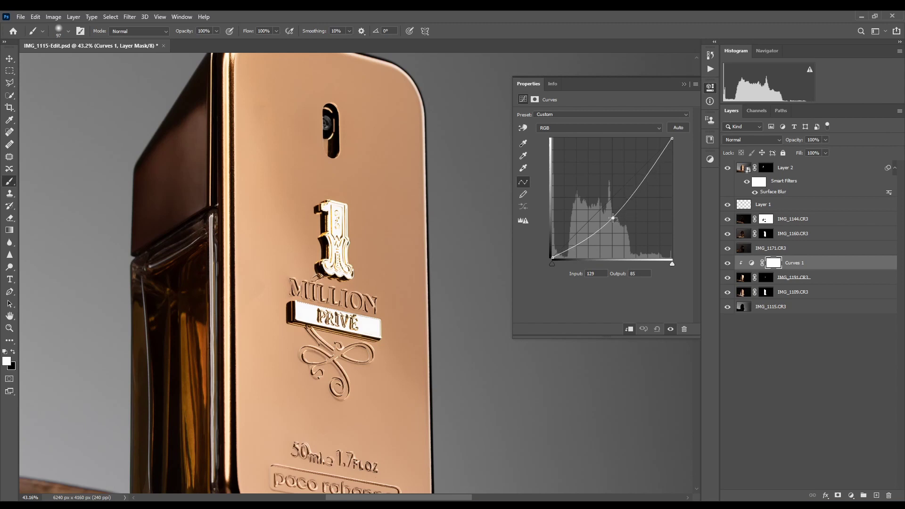
mouse_move(671, 138)
mouse_down()
mouse_move(672, 175)
mouse_move(669, 129)
mouse_up()
mouse_move(613, 218)
mouse_down()
mouse_move(603, 201)
mouse_move(607, 231)
mouse_up()
click(708, 88)
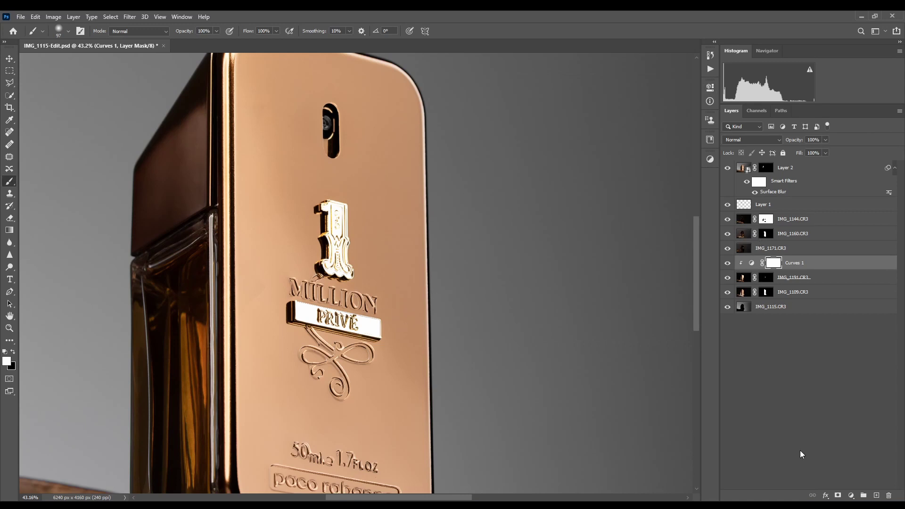
Add a Hue/Saturation adjustment layer directly above Curves 1 and clip it to the IMG_1191 layer below
click(853, 496)
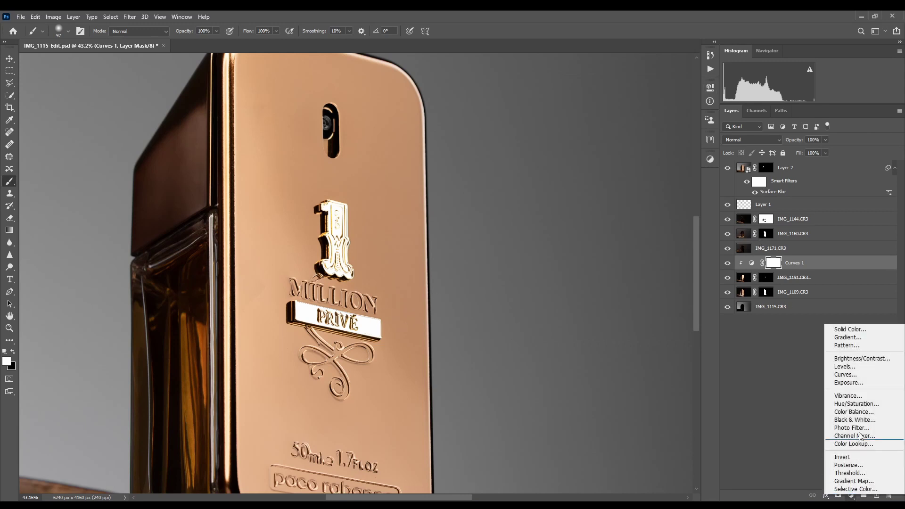
click(849, 404)
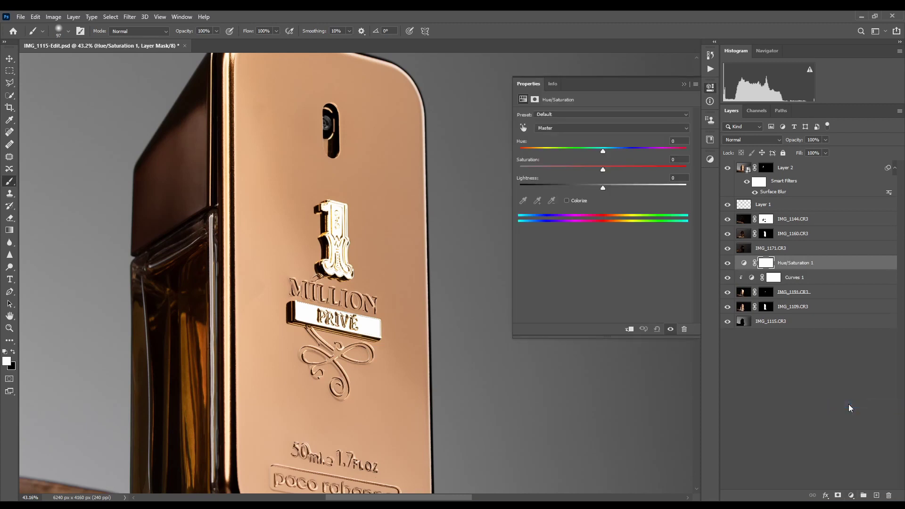
click(630, 330)
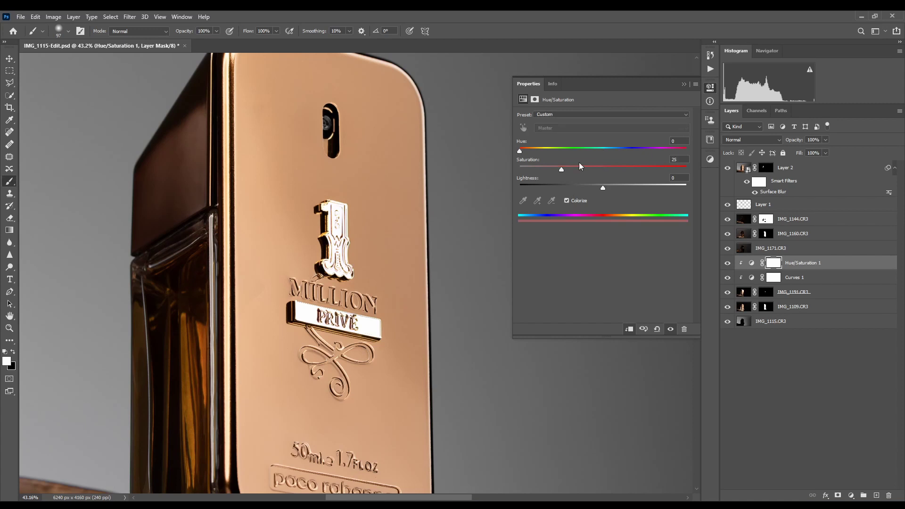
Colorize the numeral and PRIVÉ plate gold with hue 42, saturation 95 and lightness -10
drag(520, 151, 551, 151)
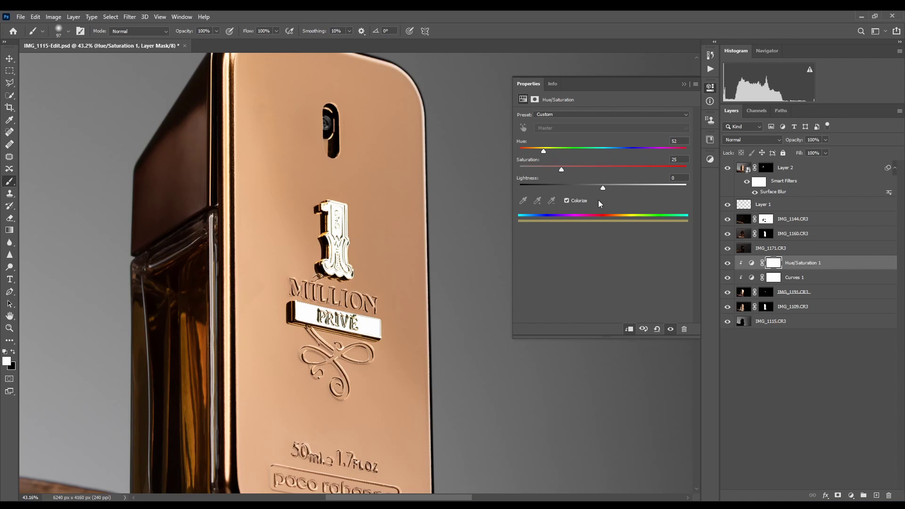
drag(603, 191, 634, 168)
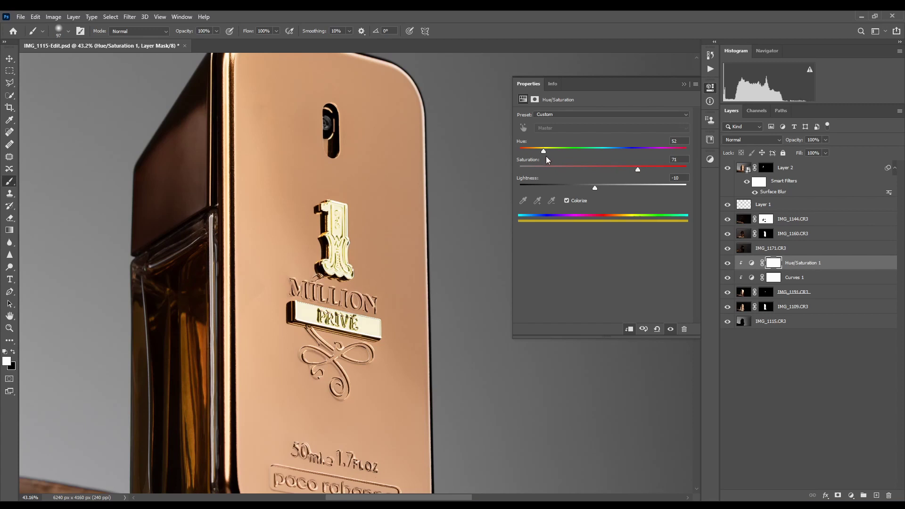
mouse_move(543, 151)
mouse_down()
mouse_move(528, 152)
mouse_move(559, 153)
mouse_move(536, 151)
mouse_up()
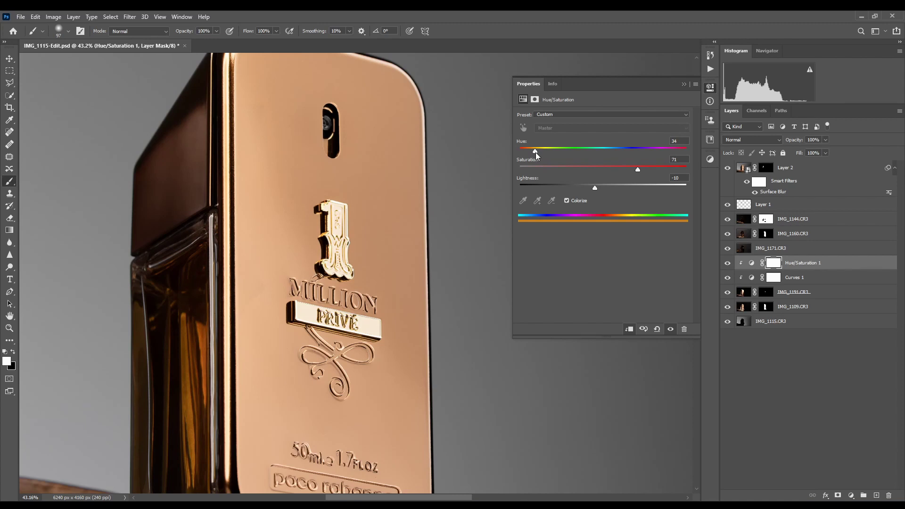
drag(638, 170, 677, 178)
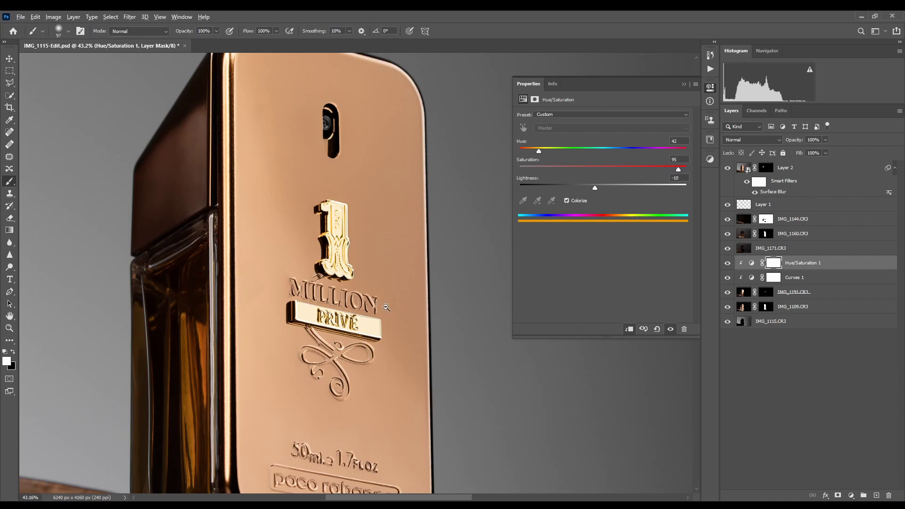
Tone down the gold tint on the lettering by setting saturation to 90 and lightness to -14
scroll(384, 306, down, 4)
scroll(373, 297, up, 5)
scroll(407, 293, up, 1)
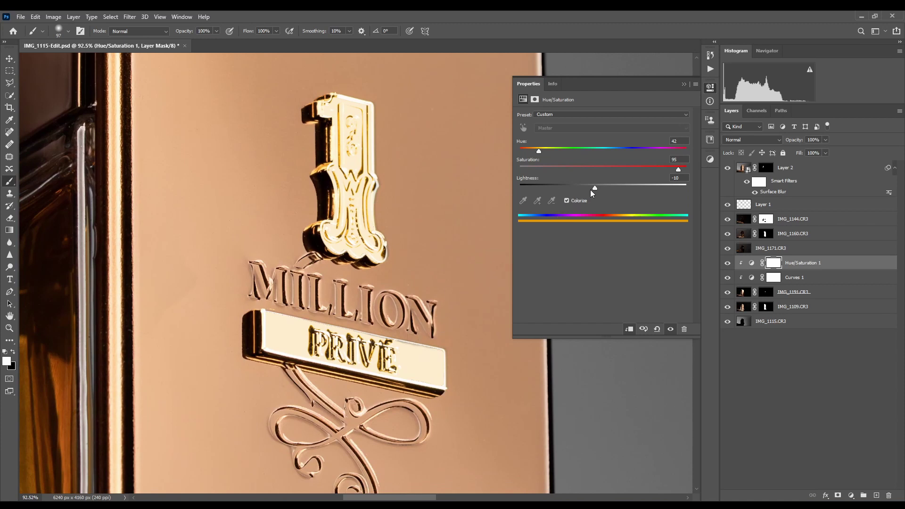
drag(595, 190, 595, 190)
drag(679, 171, 648, 173)
Check the full composition, and hide every layer except the IMG_1115 backdrop shot
scroll(377, 354, down, 5)
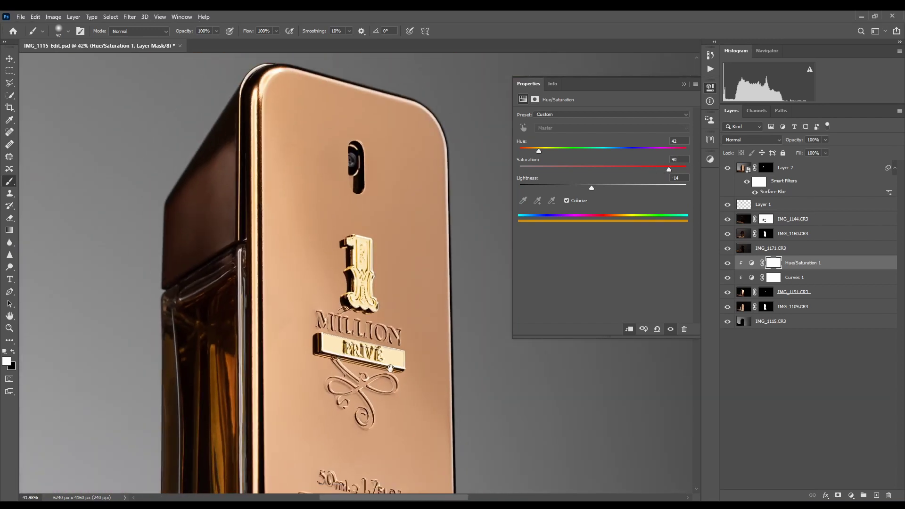
scroll(390, 368, down, 3)
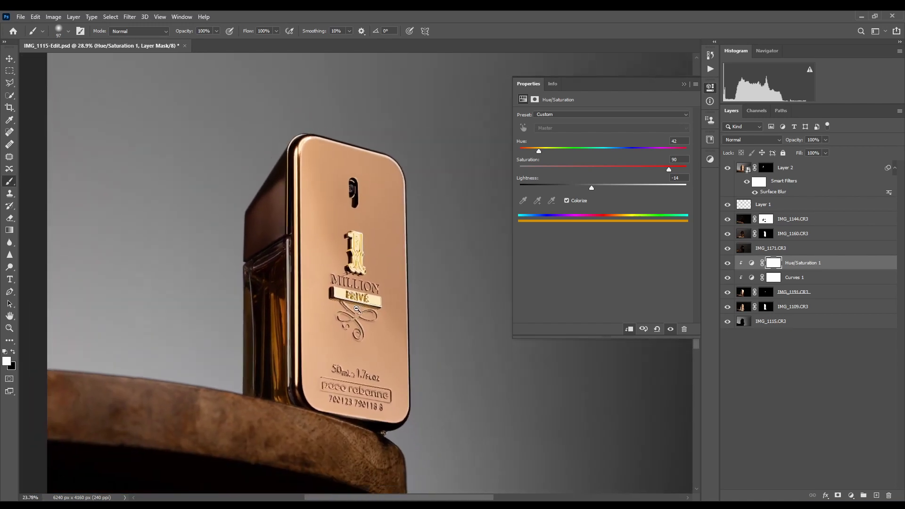
scroll(357, 308, down, 2)
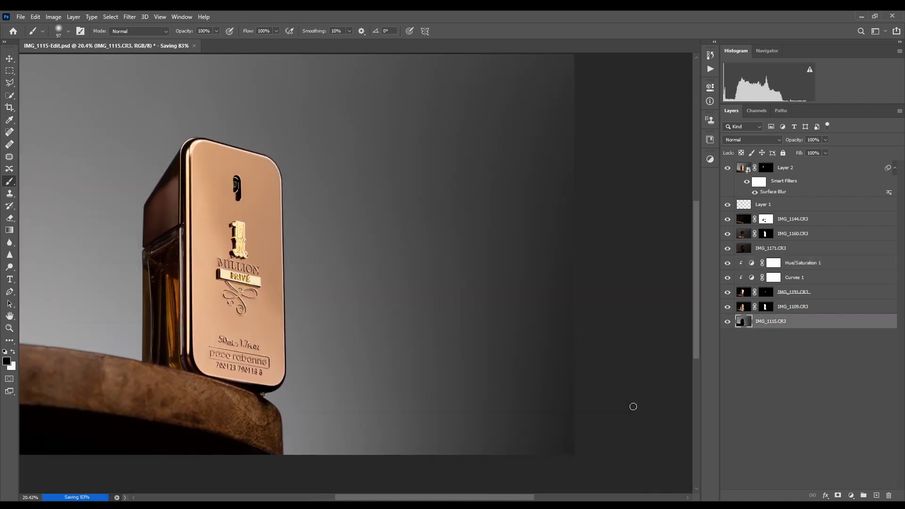
drag(370, 269, 467, 285)
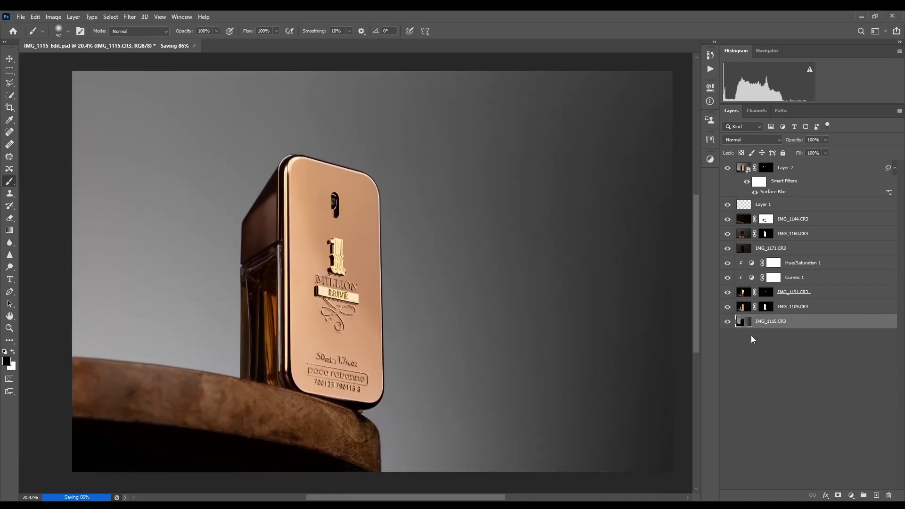
alt+click(727, 323)
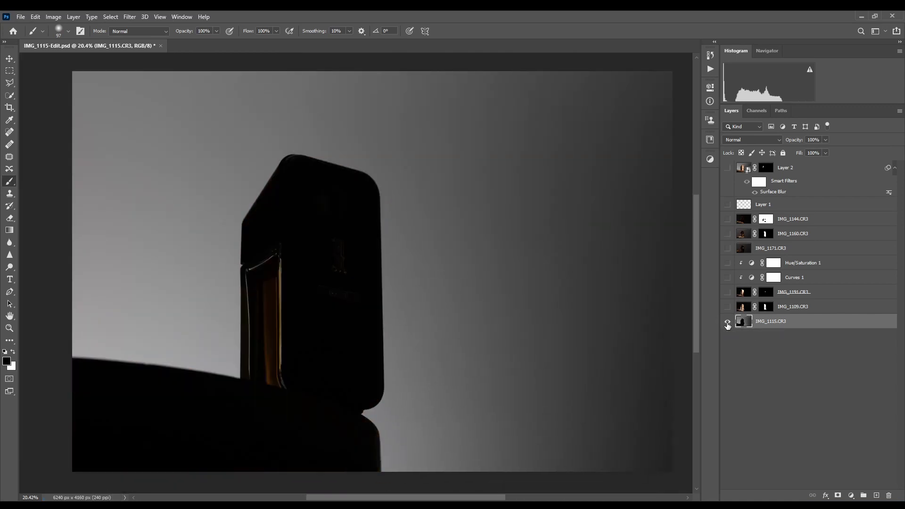
alt+click(727, 323)
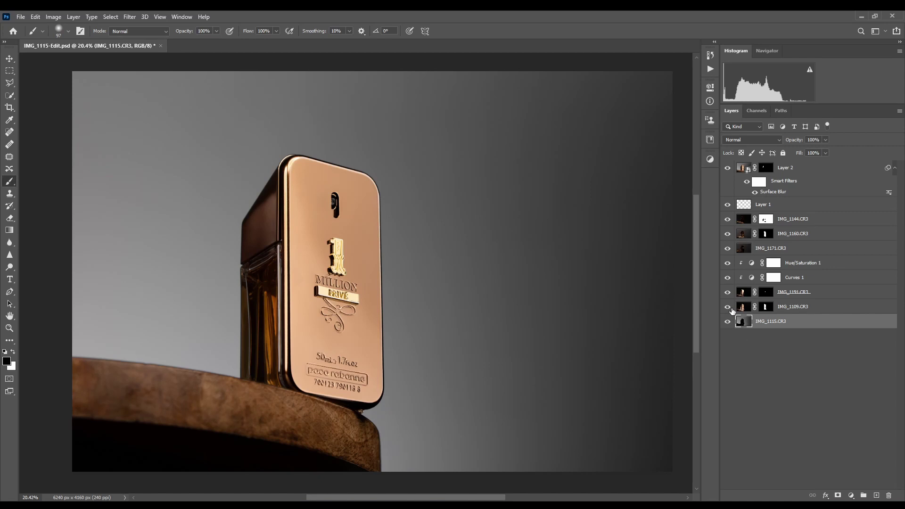
drag(728, 308, 730, 166)
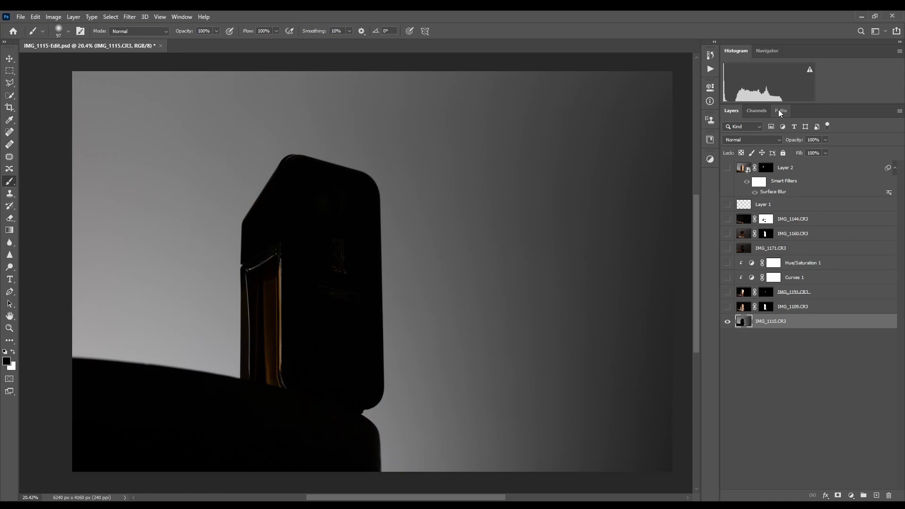
Compare the Red, Green and Blue channels of the backdrop shot and duplicate the Blue channel
click(757, 111)
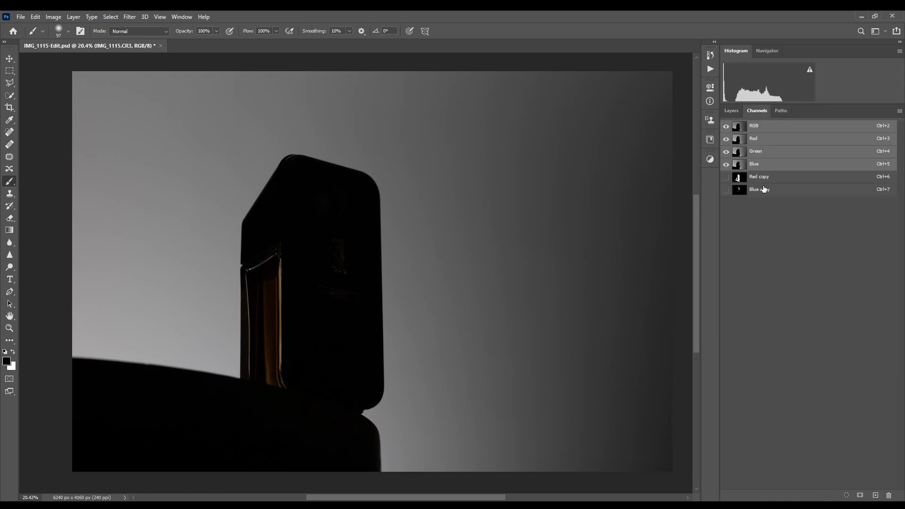
click(767, 140)
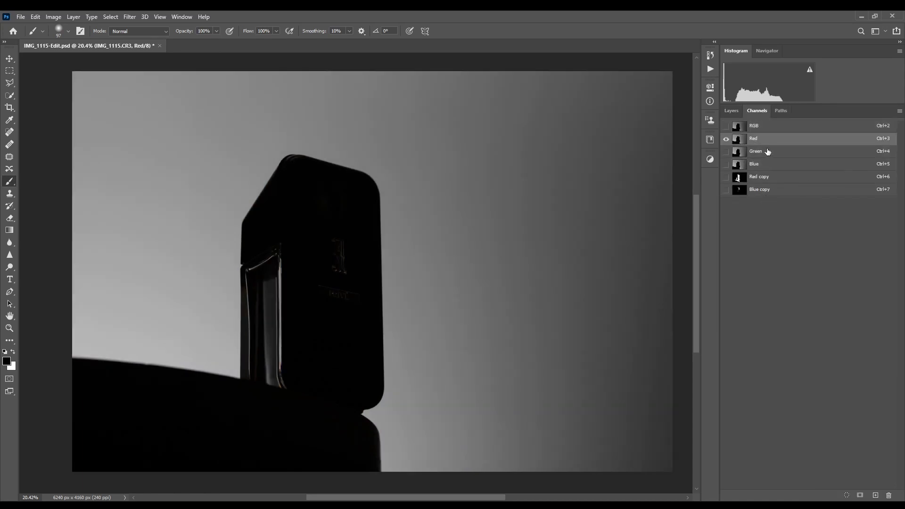
click(768, 152)
click(771, 168)
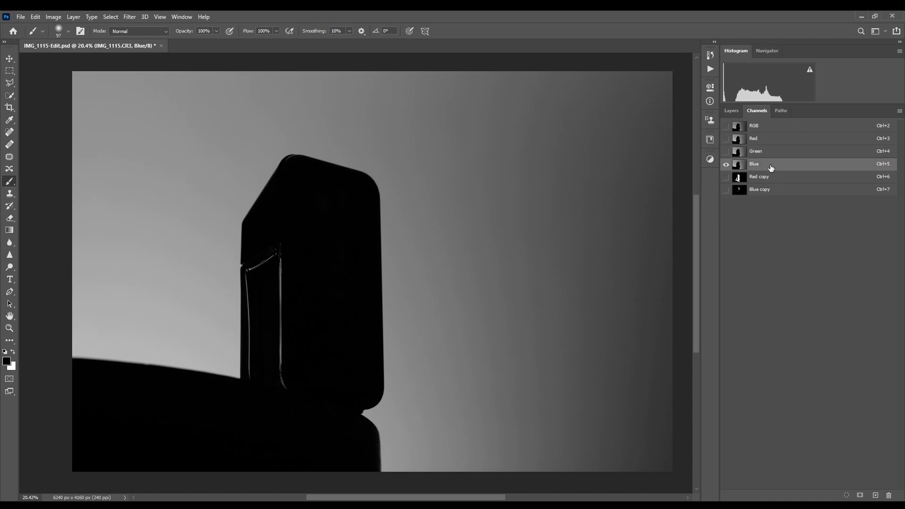
click(770, 156)
click(773, 168)
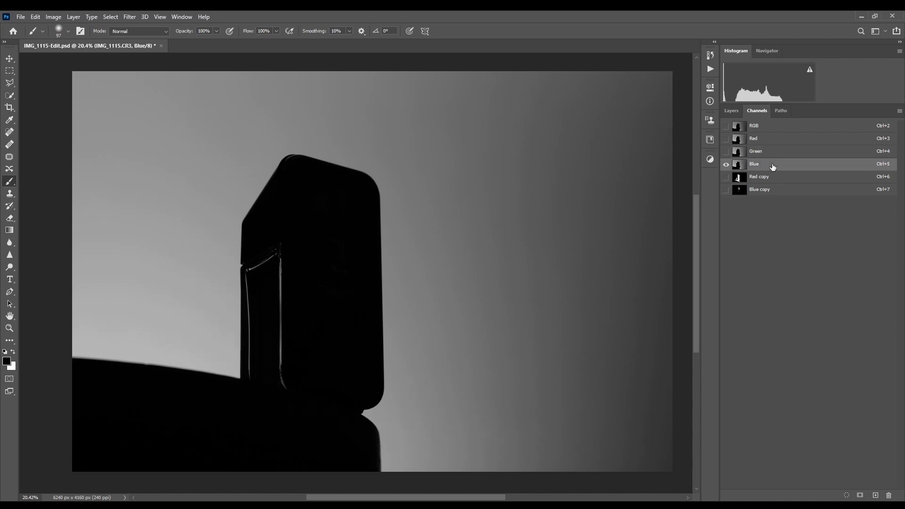
click(774, 139)
drag(773, 168, 877, 496)
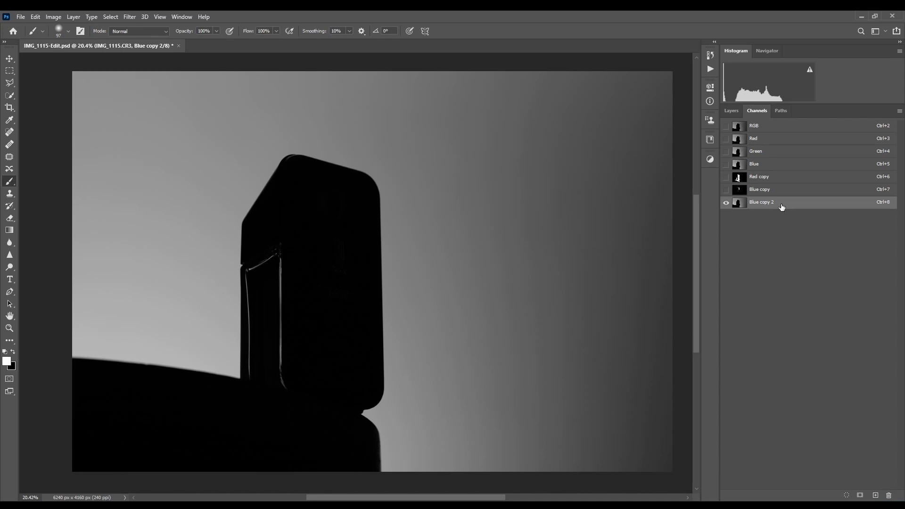
Apply Levels to the duplicated Blue channel, pushing the backdrop to white and keeping the bottle and base black
key(ctrl+l)
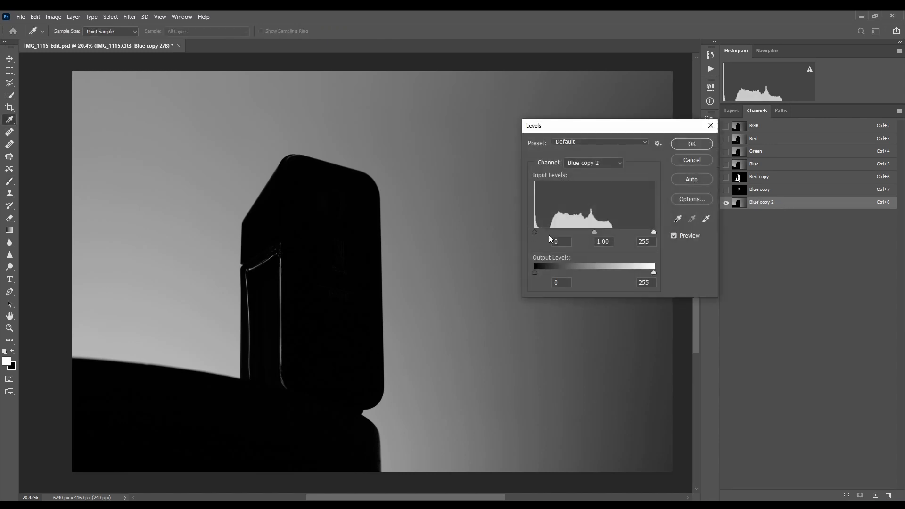
mouse_move(535, 231)
mouse_down()
mouse_move(564, 231)
mouse_move(524, 234)
mouse_up()
mouse_move(594, 232)
mouse_down()
mouse_move(571, 233)
mouse_move(650, 231)
mouse_move(556, 231)
mouse_up()
key(Return)
key(b)
Load the Blue copy 2 channel as a selection and add a Hue/Saturation adjustment masked by it above IMG_1115
ctrl+click(742, 206)
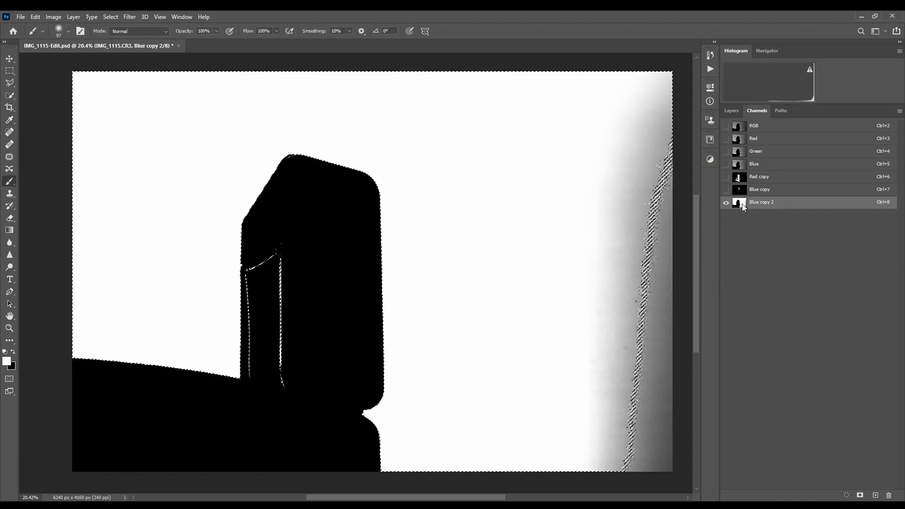
click(762, 126)
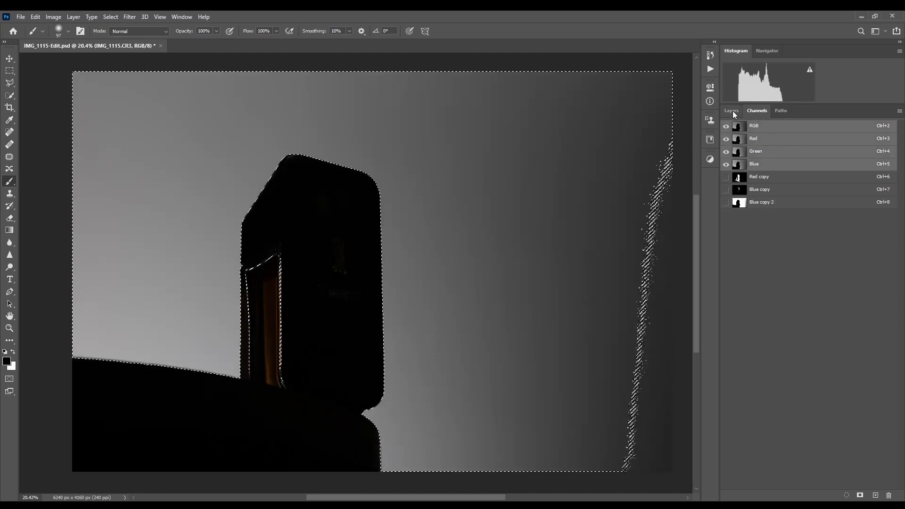
click(733, 111)
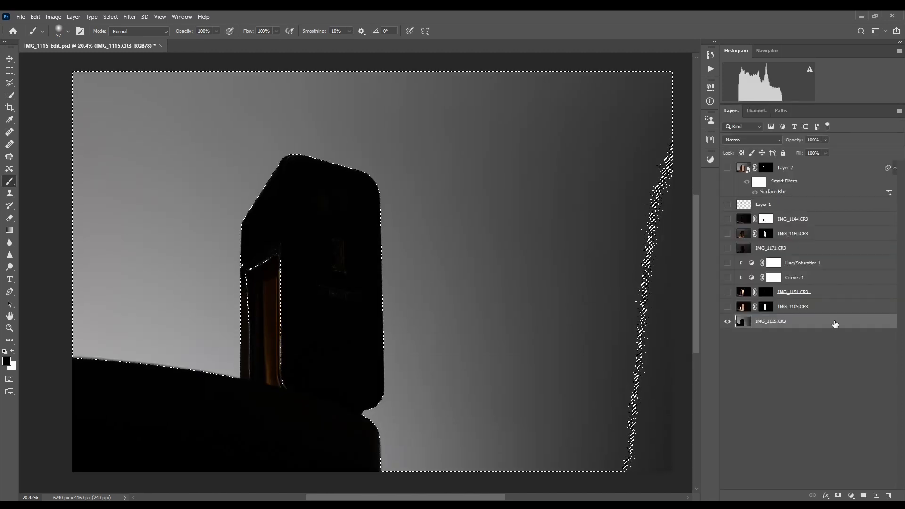
click(851, 496)
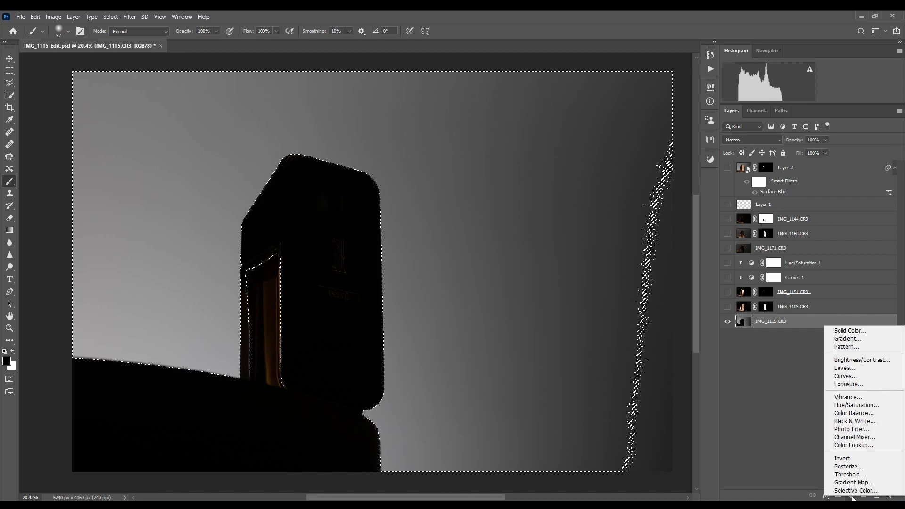
click(855, 408)
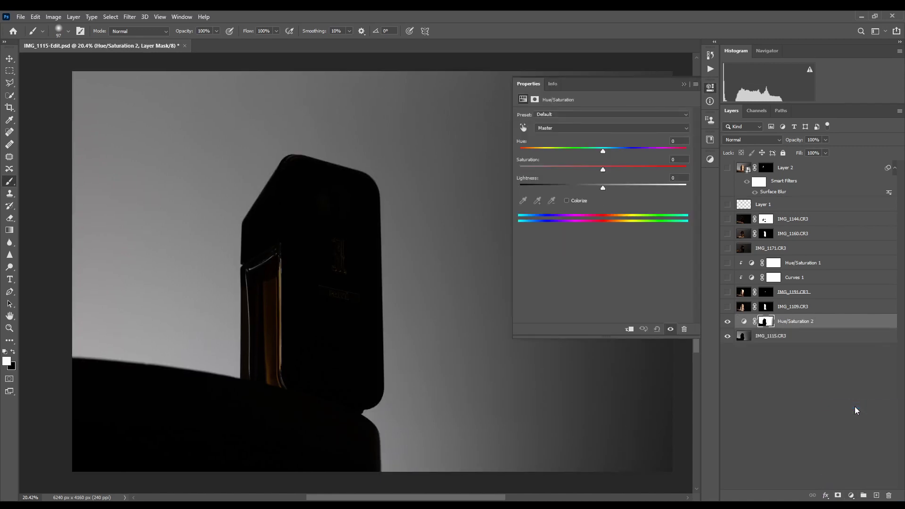
Inspect the Hue/Saturation 2 mask on its own and clip the adjustment to IMG_1115
click(766, 325)
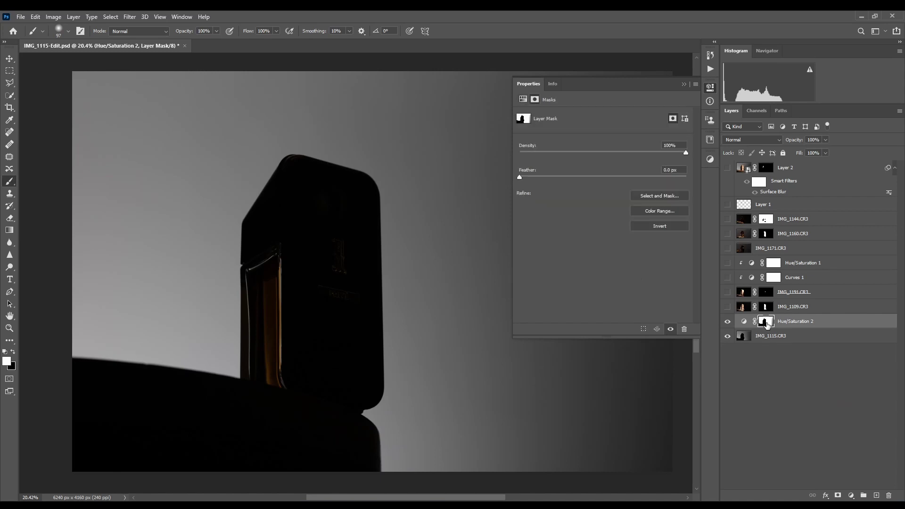
alt+click(766, 323)
alt+click(766, 323)
alt+click(766, 324)
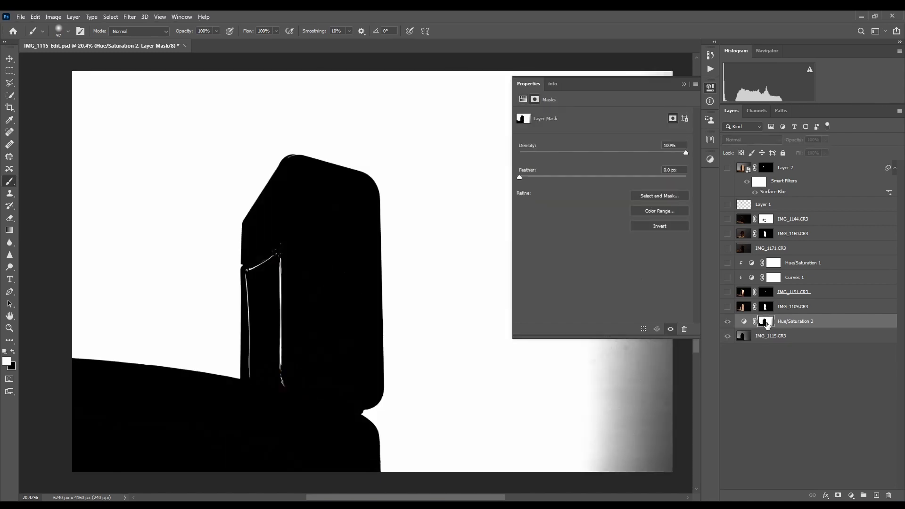
click(710, 90)
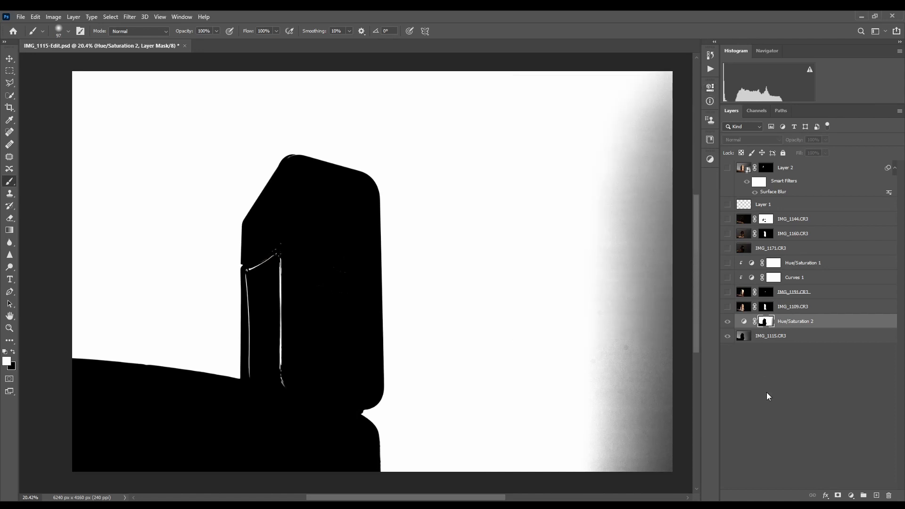
click(818, 326)
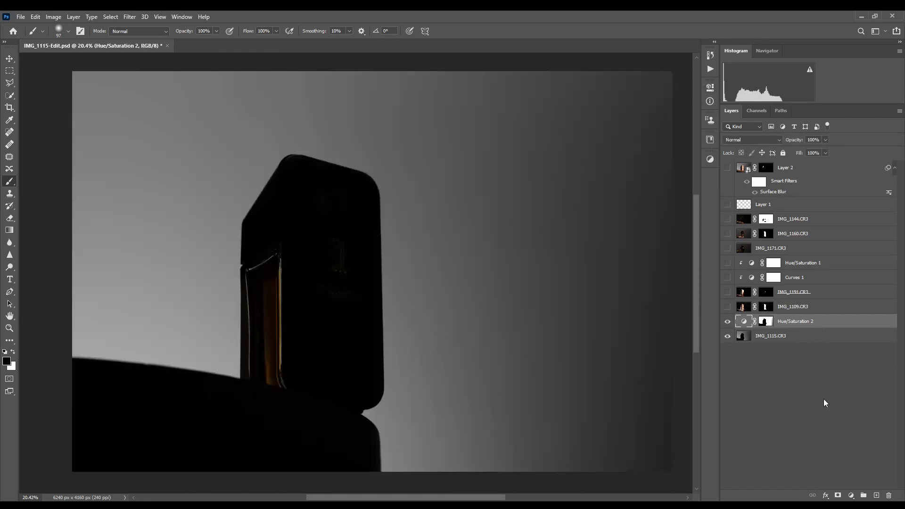
alt+click(796, 327)
Paint white with a large brush over the grey right-hand edge of the backdrop in the Hue/Saturation 2 mask
alt+click(771, 321)
key(x)
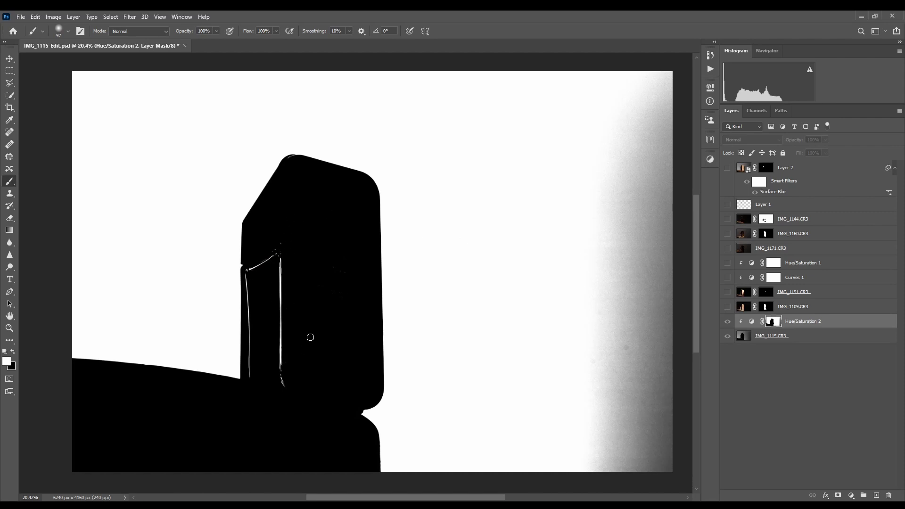
mouse_move(296, 288)
mouse_down()
mouse_move(319, 292)
mouse_move(331, 364)
mouse_move(338, 355)
mouse_up()
mouse_move(501, 275)
mouse_down()
mouse_move(518, 279)
mouse_move(519, 350)
mouse_move(509, 318)
mouse_move(589, 374)
mouse_move(643, 431)
mouse_move(651, 84)
mouse_move(615, 69)
mouse_up()
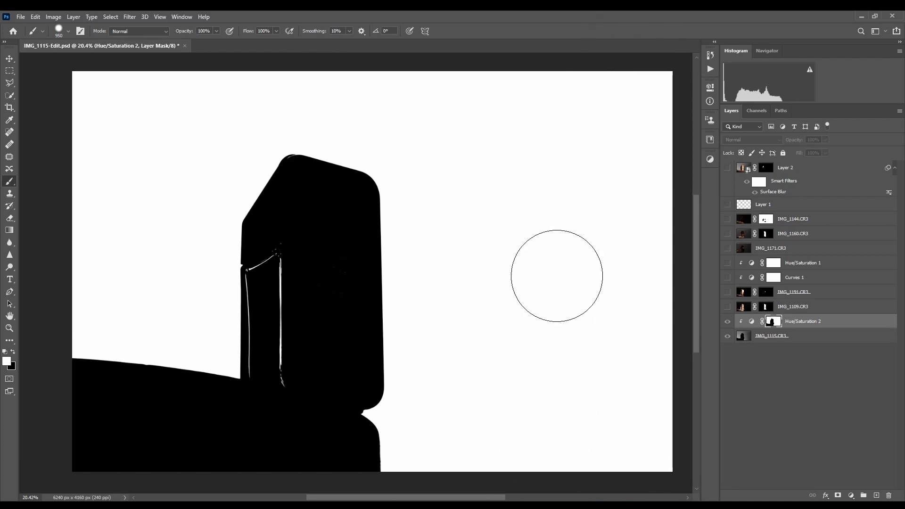
Paint black over the leftover light lines and specks inside the bottle silhouette in the Hue/Saturation 2 mask
key(x)
mouse_move(281, 272)
mouse_down()
mouse_move(247, 272)
mouse_move(255, 368)
mouse_up()
drag(289, 158, 331, 160)
drag(331, 245, 331, 310)
drag(283, 257, 332, 240)
key(ctrl+z)
mouse_move(392, 230)
mouse_down()
mouse_move(351, 230)
mouse_move(363, 230)
mouse_up()
drag(514, 70, 333, 275)
drag(333, 275, 362, 275)
drag(179, 467, 217, 56)
mouse_move(346, 336)
mouse_down()
mouse_move(262, 349)
mouse_move(312, 320)
mouse_up()
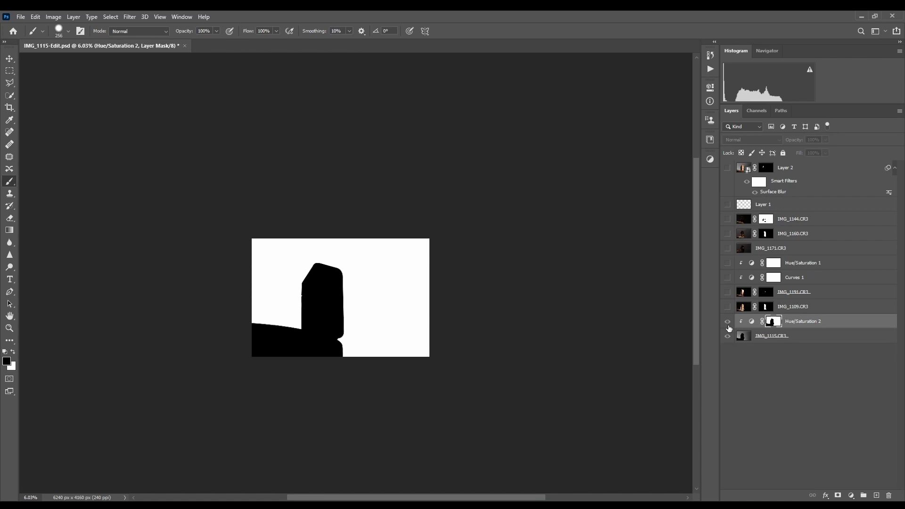
Make all the hidden layers visible again to bring back the full bottle composite
drag(728, 339, 731, 186)
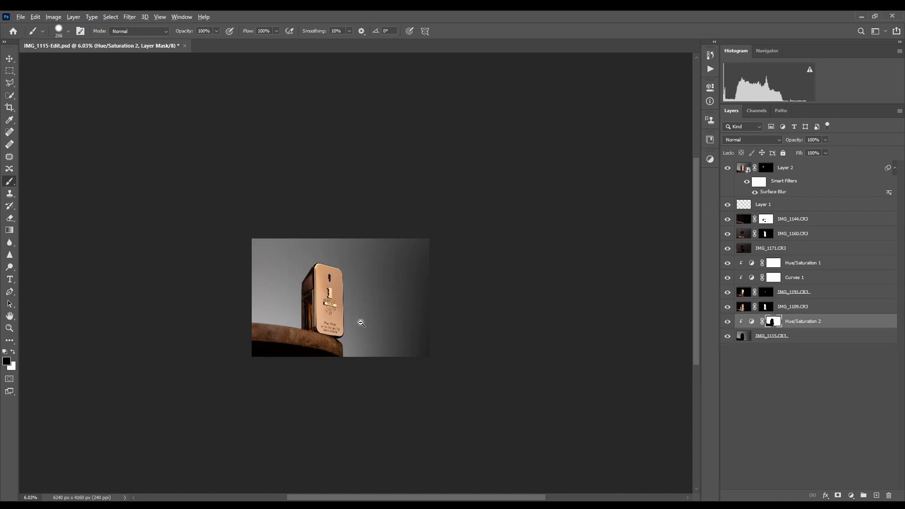
drag(358, 322, 401, 324)
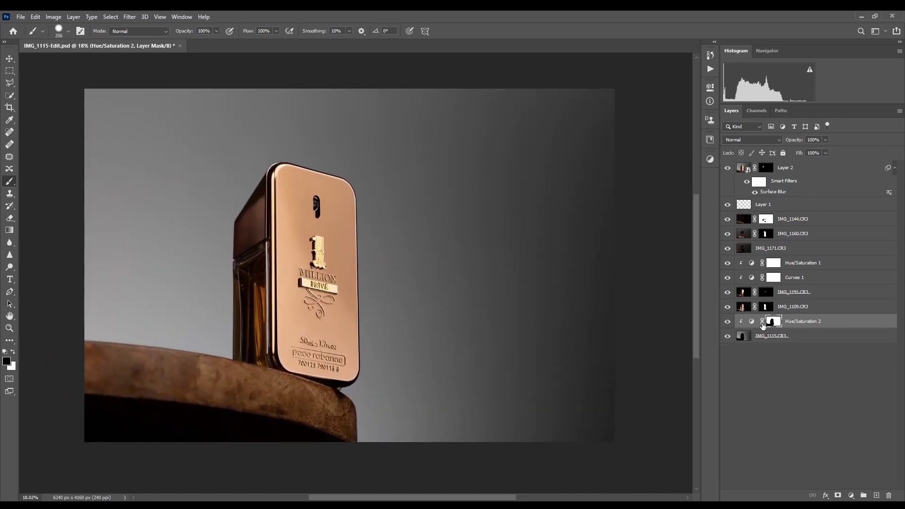
Colorize the backdrop with the Hue/Saturation 2 adjustment, using a warm brown hue of about 27
click(751, 322)
double_click(752, 323)
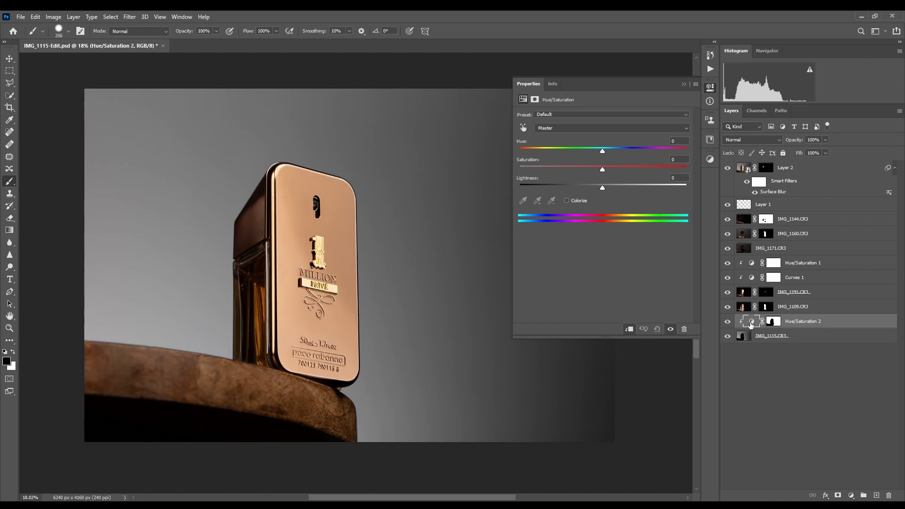
click(567, 201)
drag(521, 152, 533, 153)
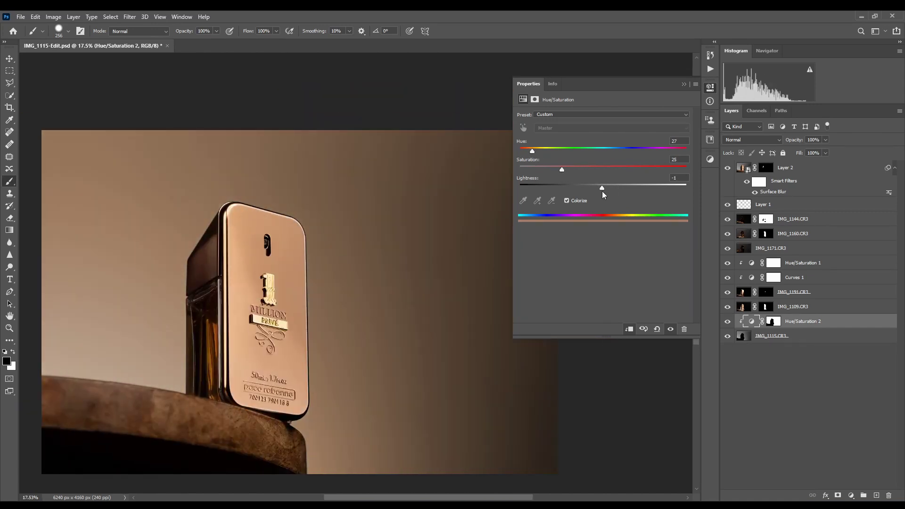
drag(568, 169, 531, 151)
drag(175, 266, 362, 312)
click(772, 321)
click(752, 321)
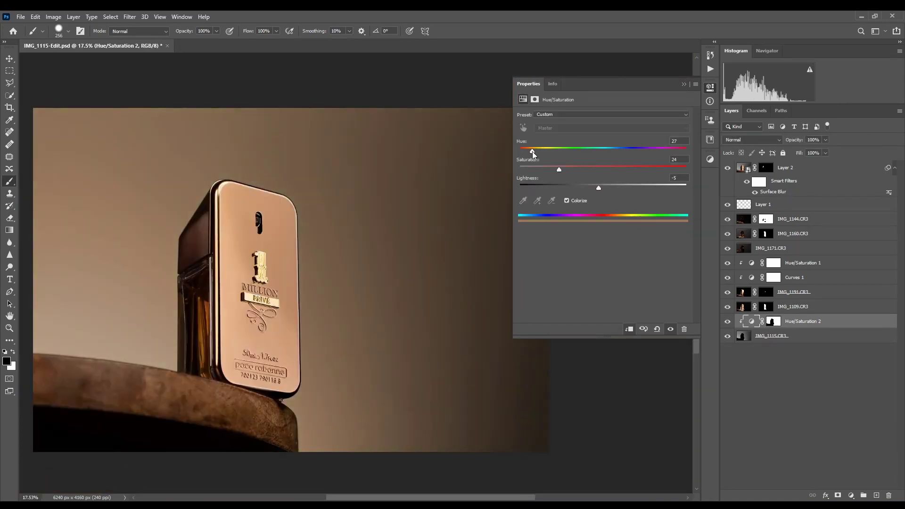
drag(330, 330, 330, 375)
click(710, 88)
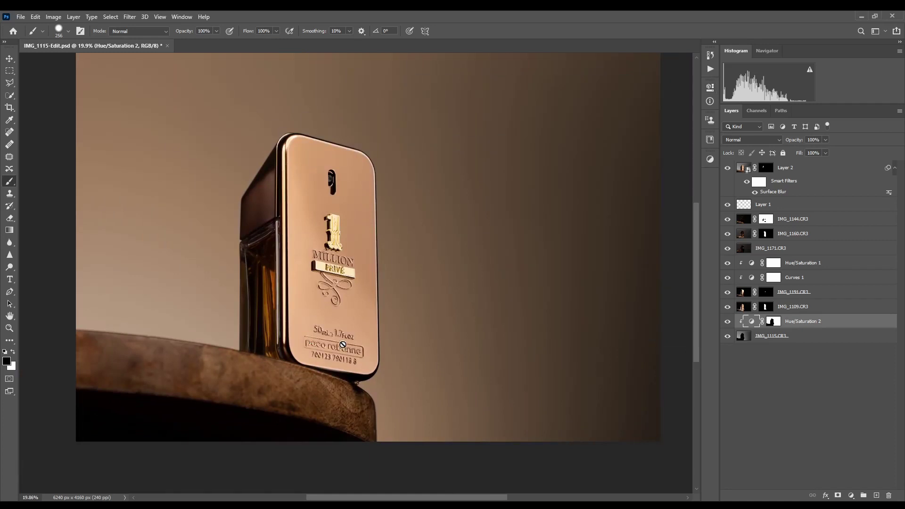
Try healing and cloning below the embossed number on Layer 3, and set the Clone Stamp to sample Current & Below
drag(387, 309, 354, 320)
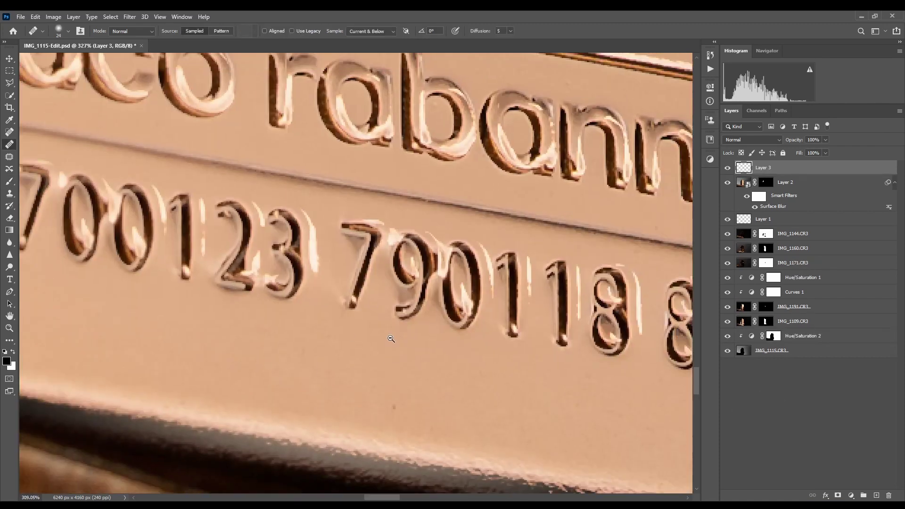
scroll(421, 338, down, 1)
scroll(421, 338, up, 1)
drag(160, 329, 169, 333)
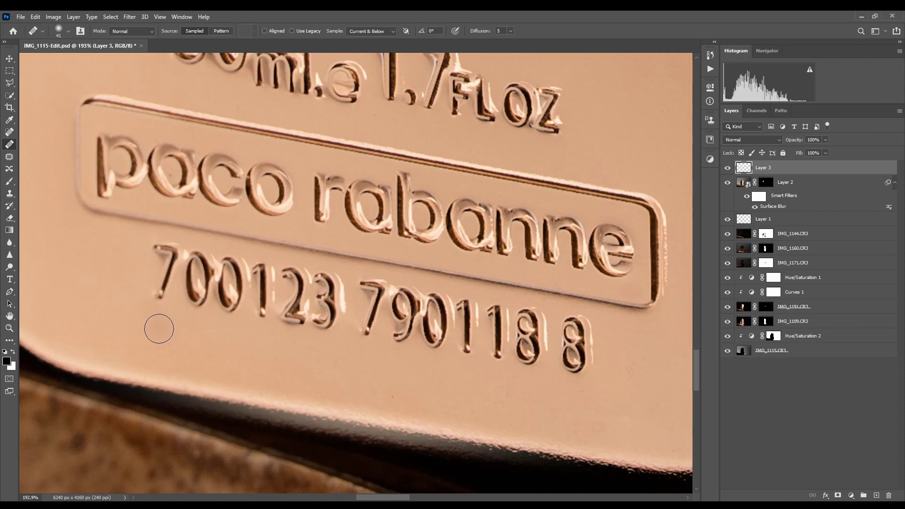
key(s)
mouse_move(156, 336)
mouse_down()
mouse_move(171, 340)
mouse_move(164, 391)
mouse_up()
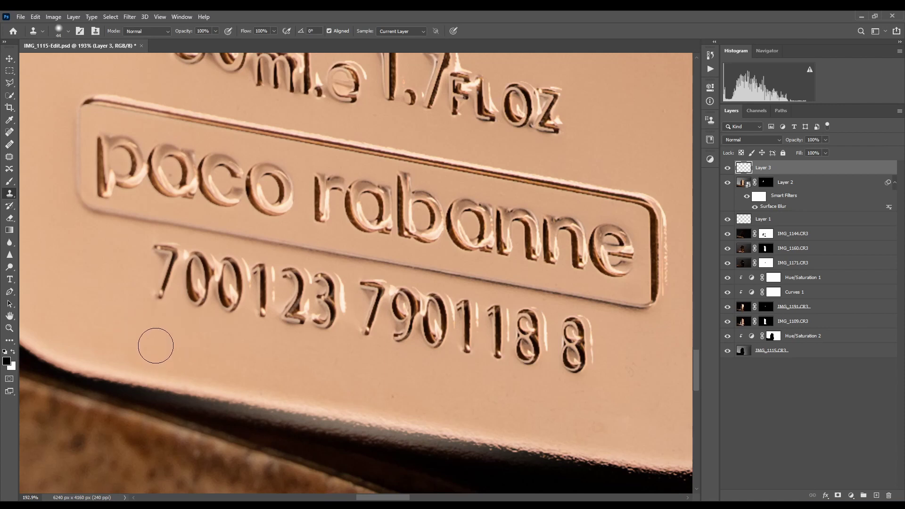
alt+click(151, 346)
drag(161, 303, 229, 304)
click(413, 32)
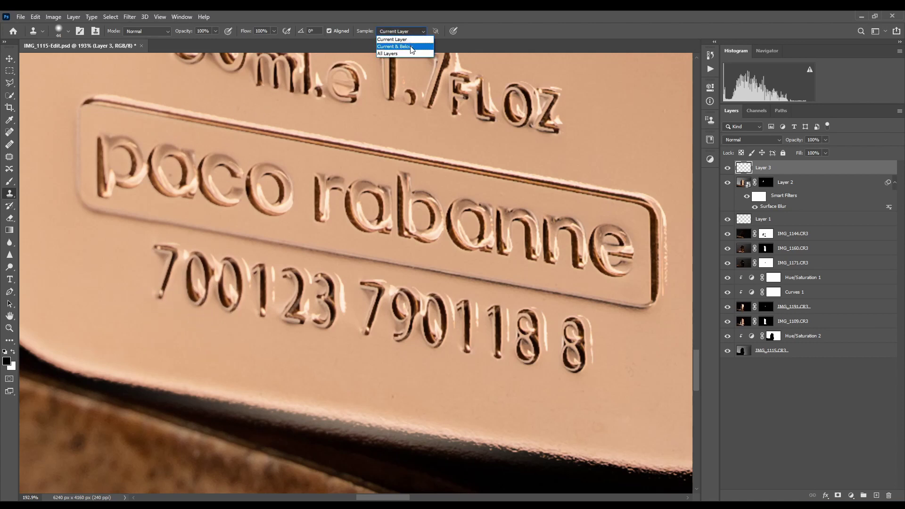
click(412, 47)
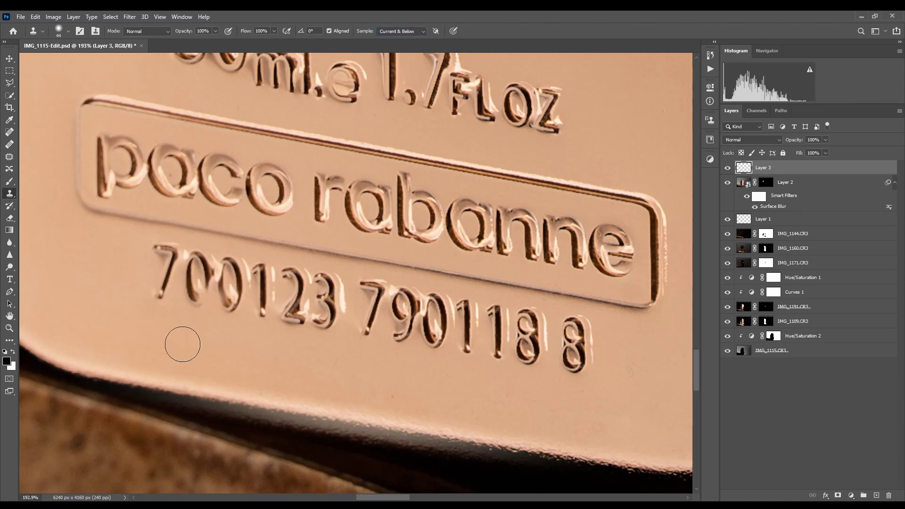
Clone clean gold surface over the embossed number row below the paco rabanne box on Layer 3
key(alt)
alt+click(153, 347)
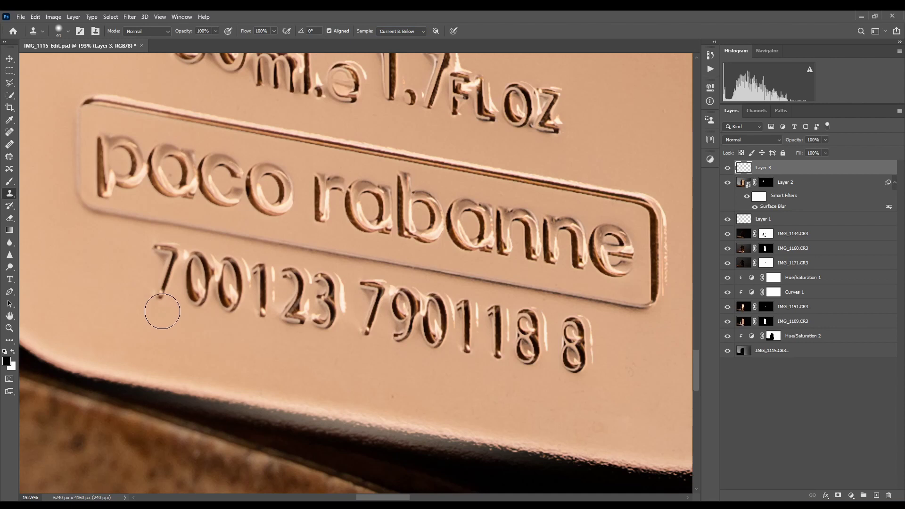
mouse_move(170, 297)
mouse_down()
mouse_move(572, 360)
mouse_move(561, 347)
mouse_move(177, 280)
mouse_move(160, 261)
mouse_move(512, 329)
mouse_move(586, 333)
mouse_move(513, 327)
mouse_up()
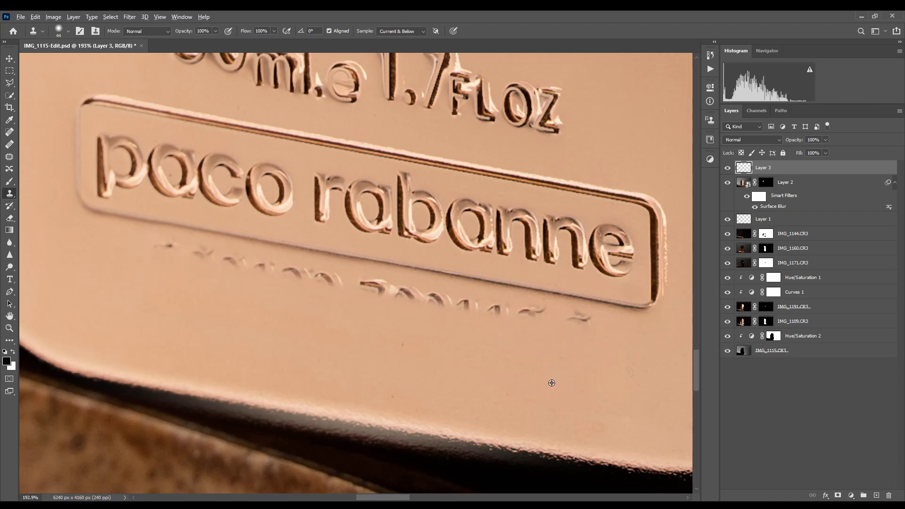
click(570, 391)
alt+click(568, 374)
drag(637, 368, 639, 372)
alt+click(568, 383)
mouse_move(585, 329)
mouse_down()
mouse_move(242, 259)
mouse_move(136, 250)
mouse_up()
Save the retouched composite and switch to Lightroom Classic's Develop module
scroll(439, 338, down, 3)
scroll(503, 384, down, 3)
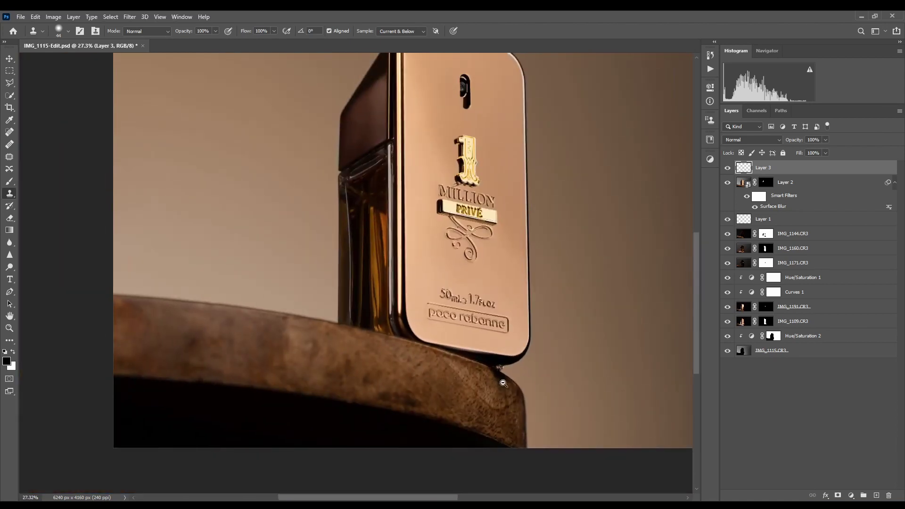
drag(474, 339, 351, 348)
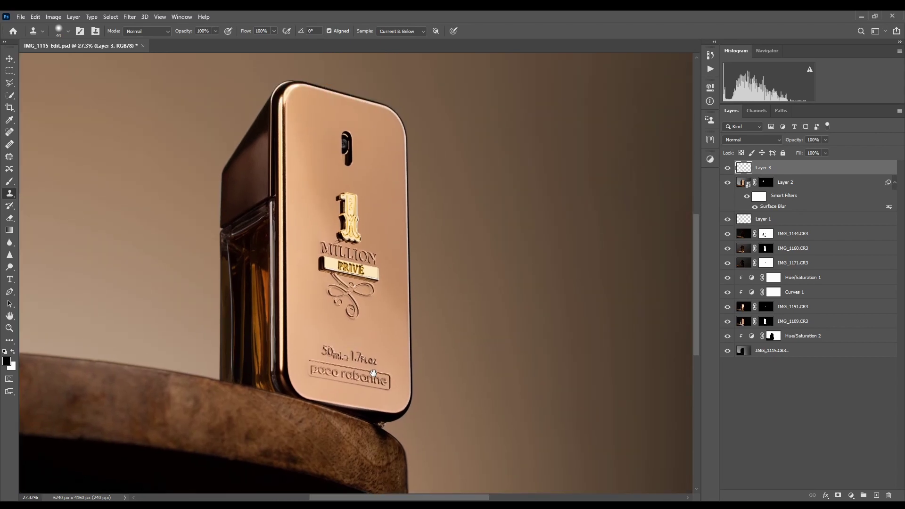
key(ctrl+s)
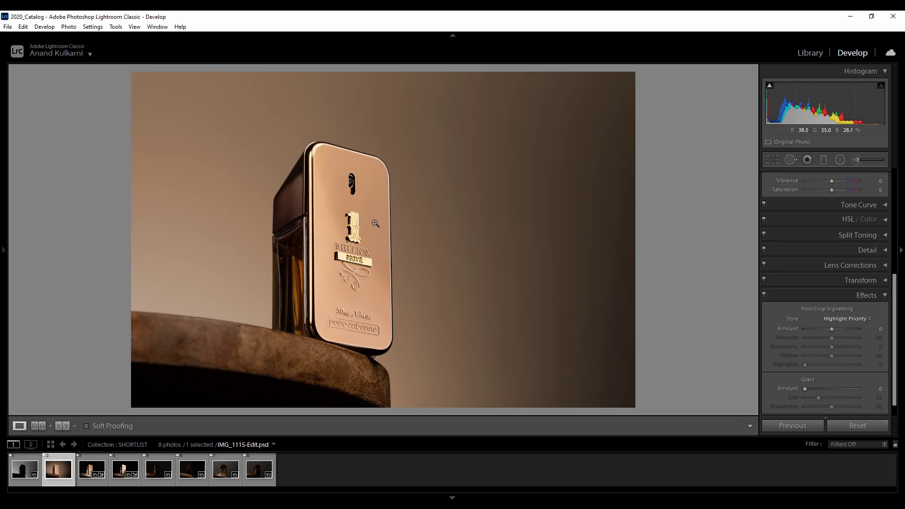
Add a Highlight Priority post-crop vignette with Amount -44, Midpoint 17 and Feather 72
scroll(856, 346, down, 1)
scroll(856, 347, up, 5)
scroll(855, 352, down, 3)
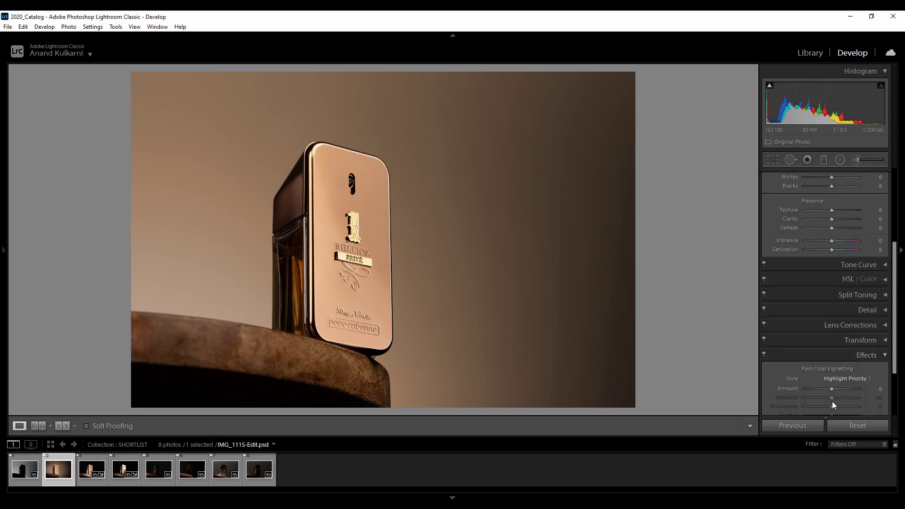
scroll(833, 387, down, 3)
drag(831, 312, 819, 315)
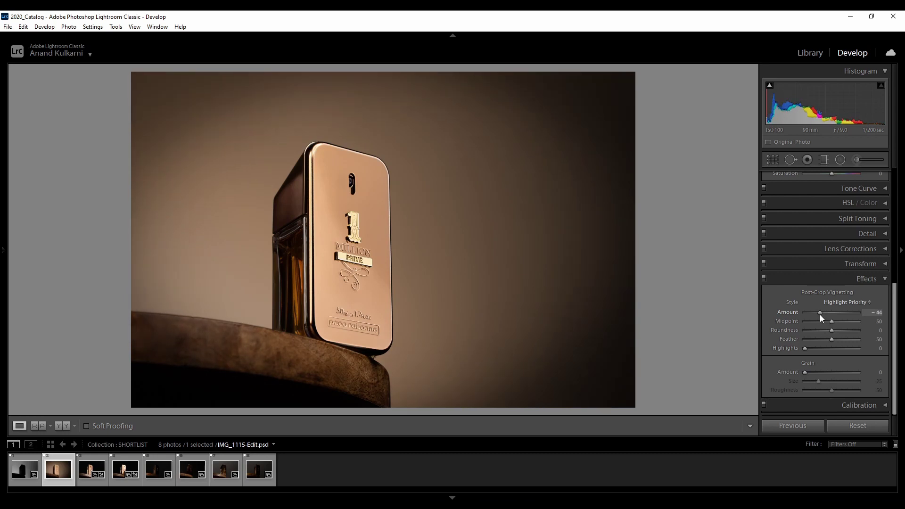
click(828, 302)
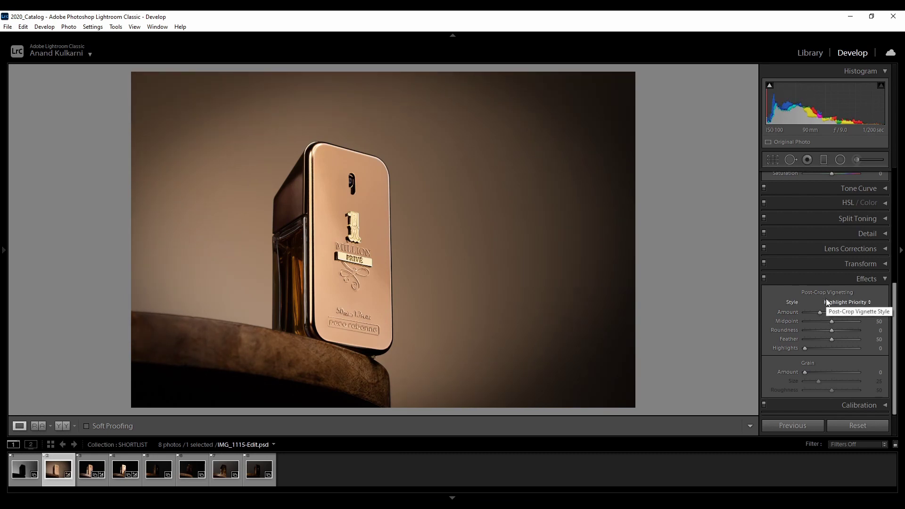
click(830, 292)
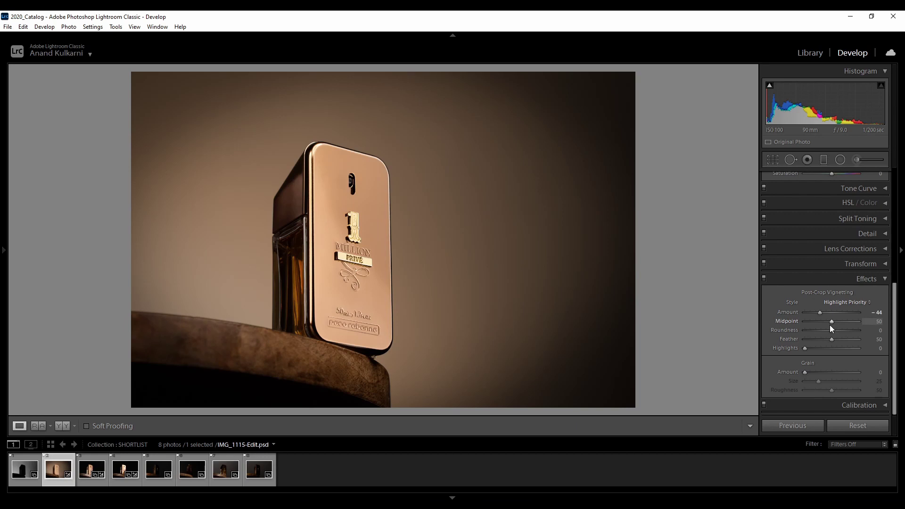
drag(831, 322, 814, 322)
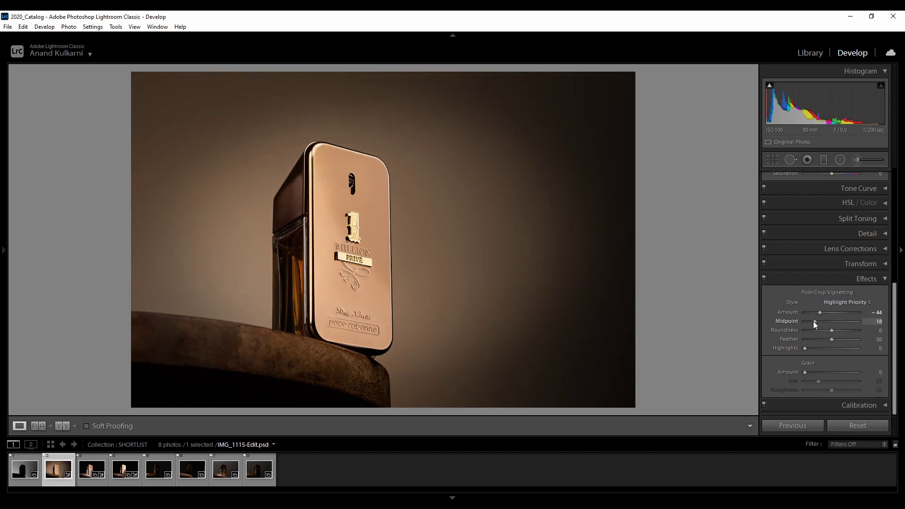
drag(833, 340, 782, 362)
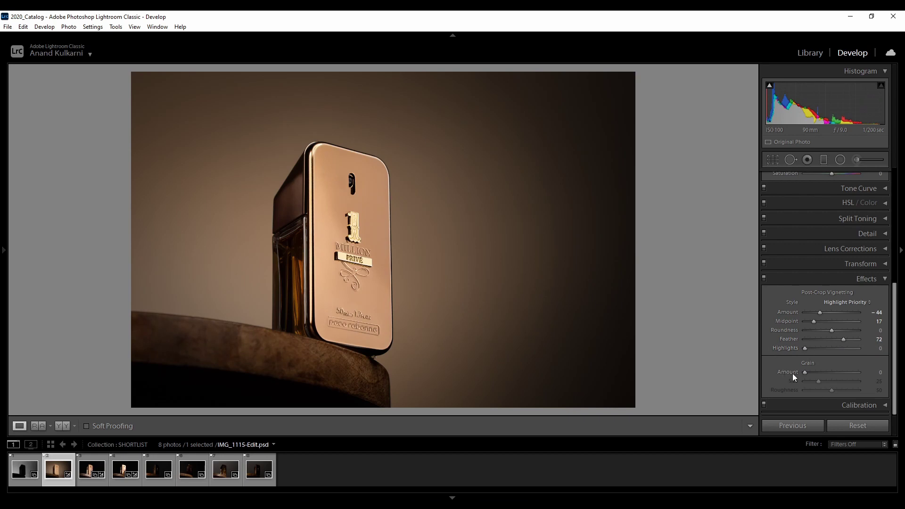
Fine-tune the Highlights and Lights regions of the tone curve and set Vibrance to +26
click(851, 189)
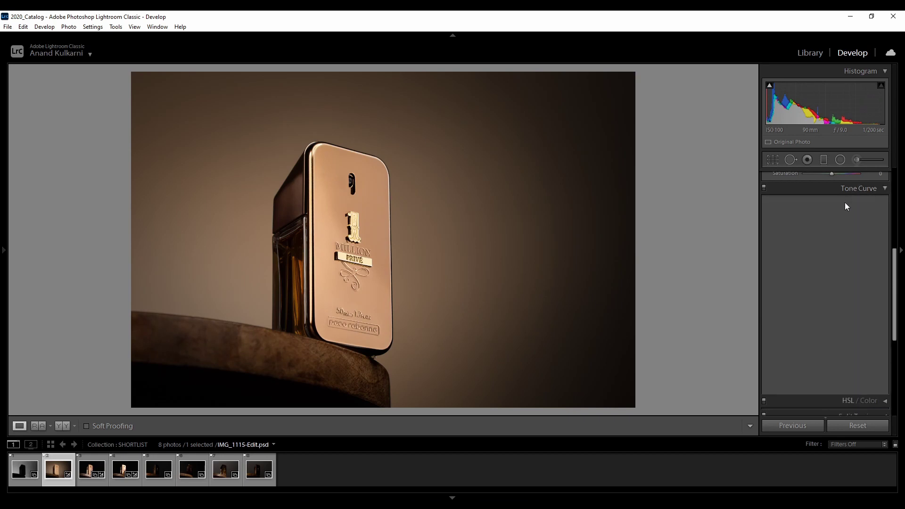
mouse_move(831, 339)
mouse_down()
mouse_move(816, 341)
mouse_move(842, 342)
mouse_move(834, 343)
mouse_up()
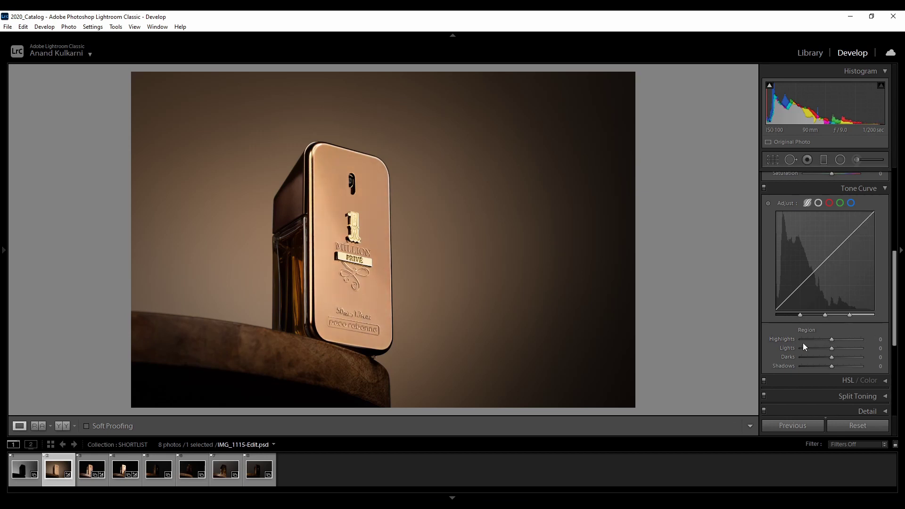
mouse_move(832, 349)
mouse_down()
mouse_move(821, 349)
mouse_move(839, 358)
mouse_move(825, 367)
mouse_move(831, 349)
mouse_up()
alt+click(864, 186)
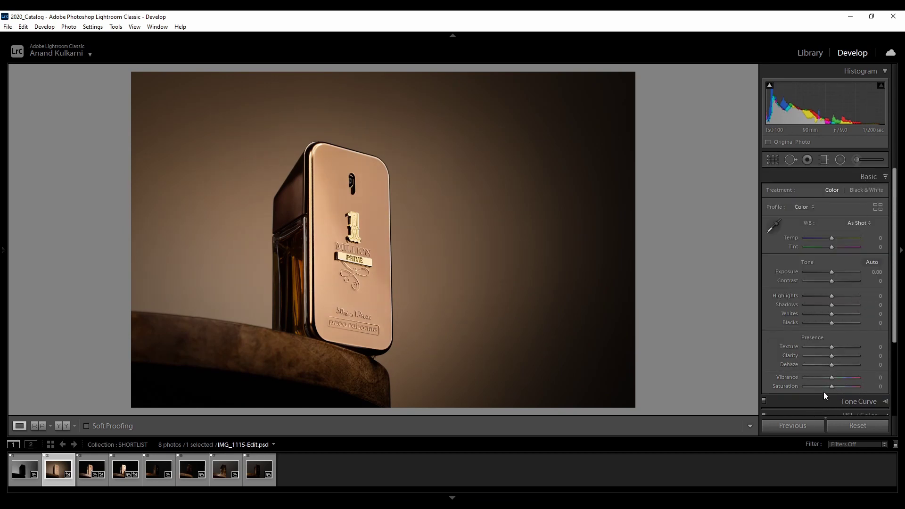
drag(831, 377, 838, 380)
Draw a large inverted radial filter centred beyond the photo's left edge so that it reaches over the bottle
click(4, 250)
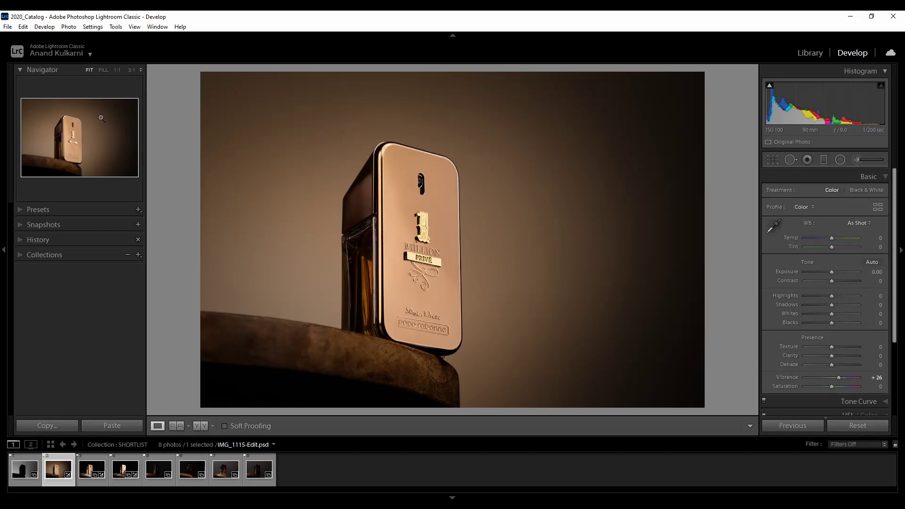
click(140, 69)
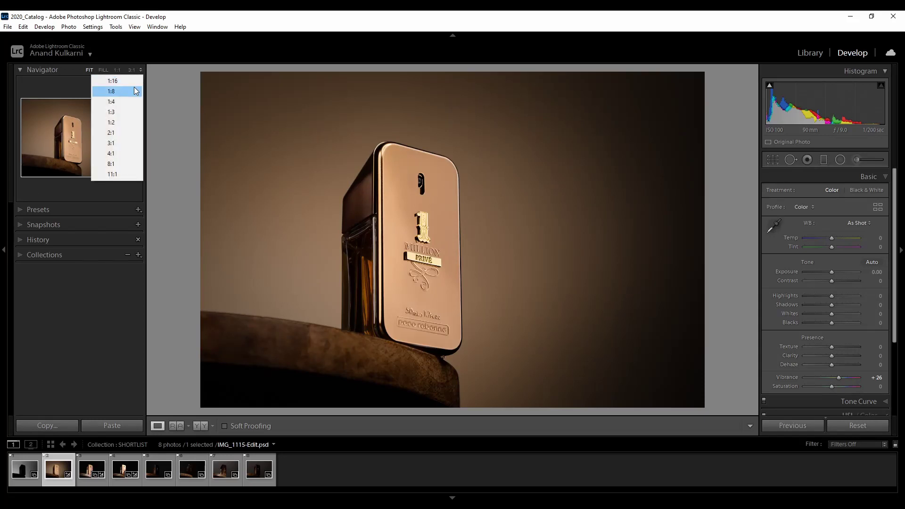
click(125, 81)
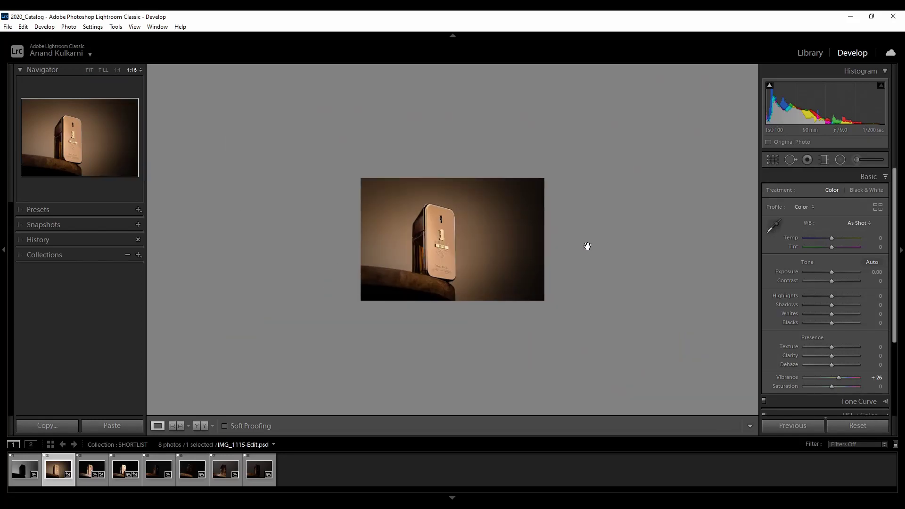
click(840, 160)
drag(298, 182, 410, 317)
drag(299, 171, 327, 210)
scroll(807, 380, down, 3)
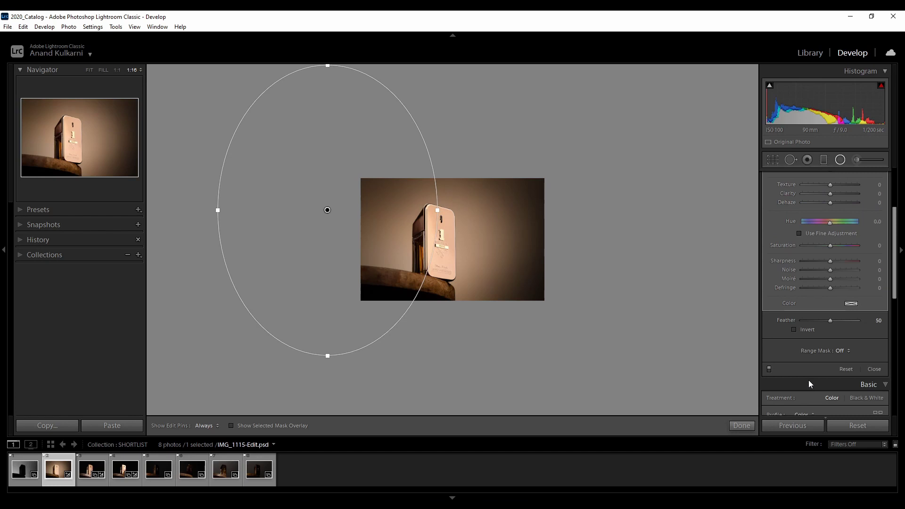
click(795, 330)
drag(326, 210, 337, 184)
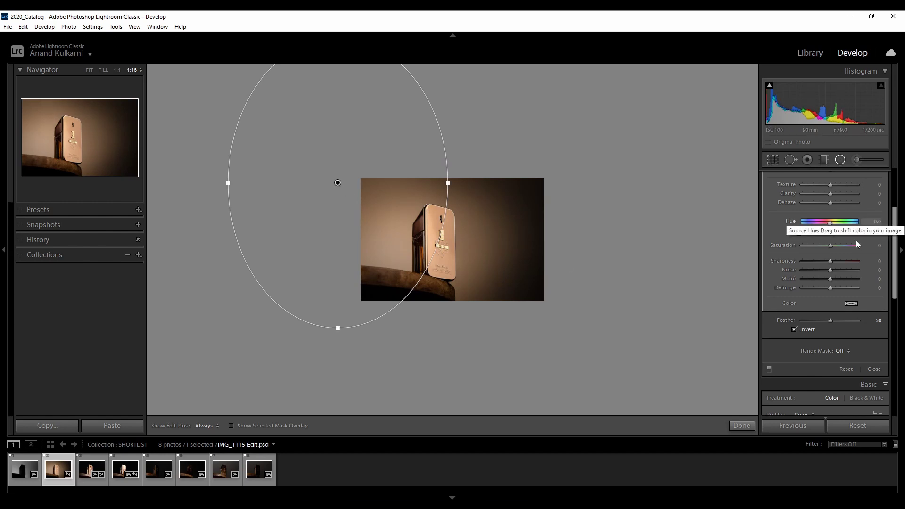
Set the radial filter's Exposure to 1.20 and Contrast to 44, and finish the filter
scroll(855, 239, up, 3)
click(821, 192)
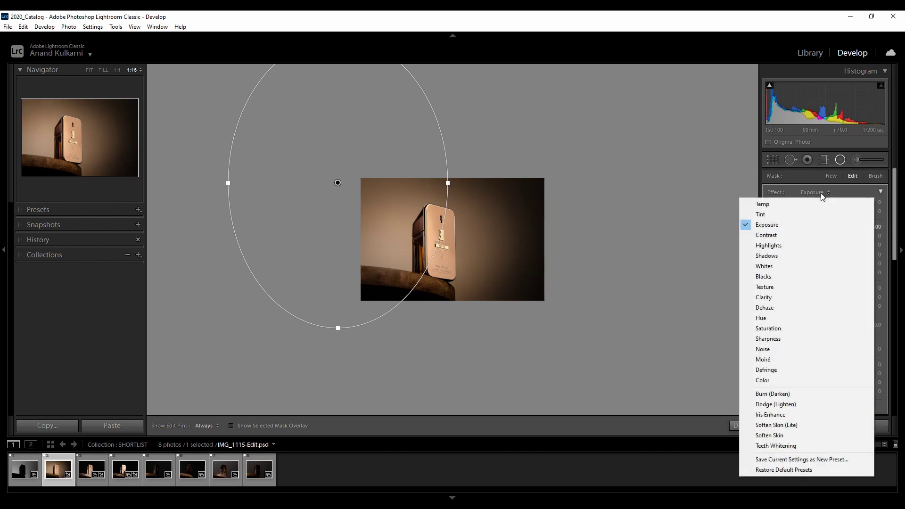
click(778, 224)
drag(837, 227, 843, 237)
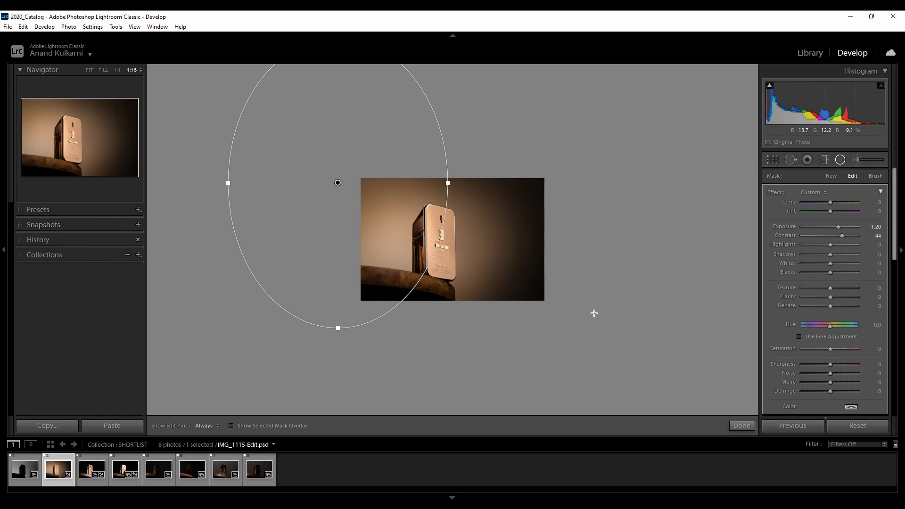
click(738, 426)
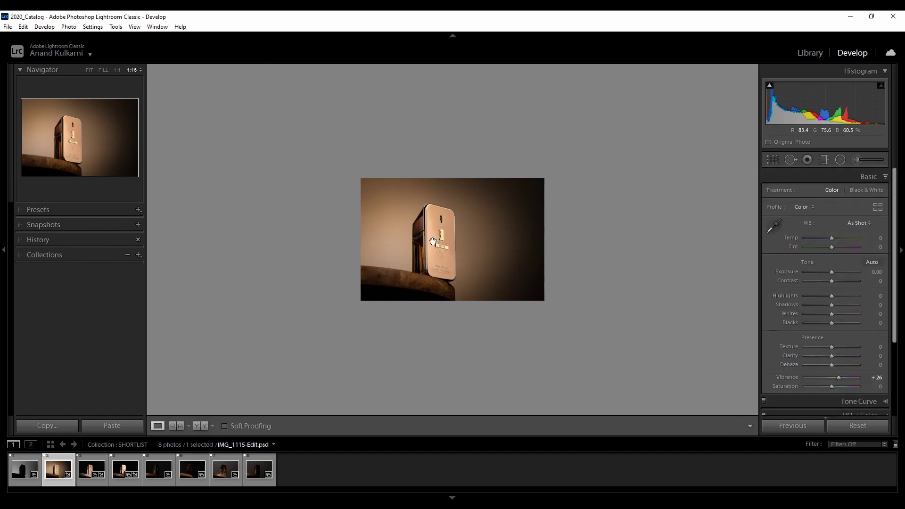
Paint an adjustment brush mask over the bottle's amber glass side and set its Exposure to 4.00 and Highlights to 100
click(89, 70)
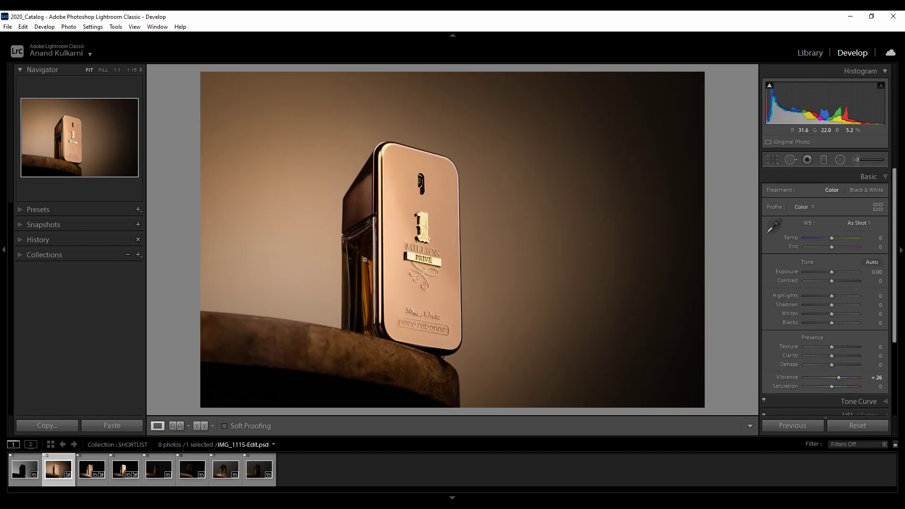
click(857, 160)
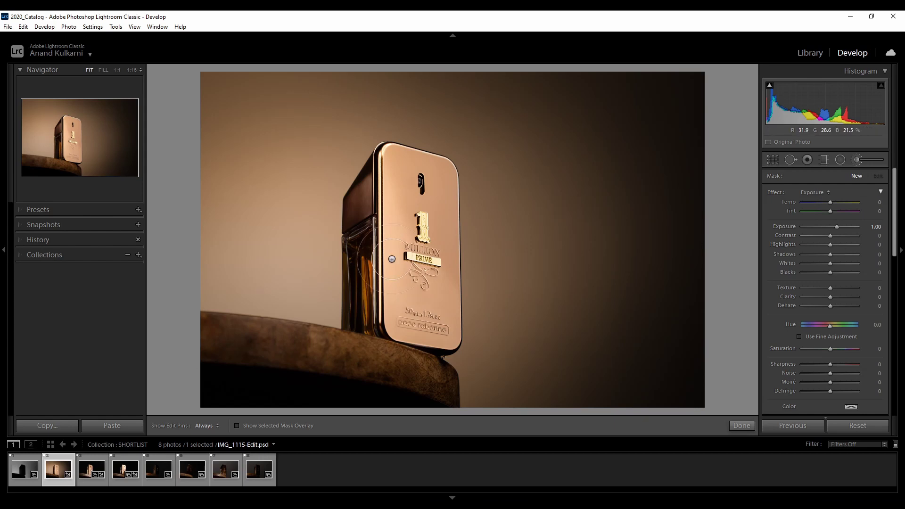
scroll(351, 258, down, 3)
mouse_move(352, 257)
mouse_down()
mouse_move(362, 268)
mouse_move(362, 253)
mouse_move(363, 283)
mouse_move(361, 312)
mouse_move(358, 249)
mouse_move(350, 309)
mouse_up()
key(h)
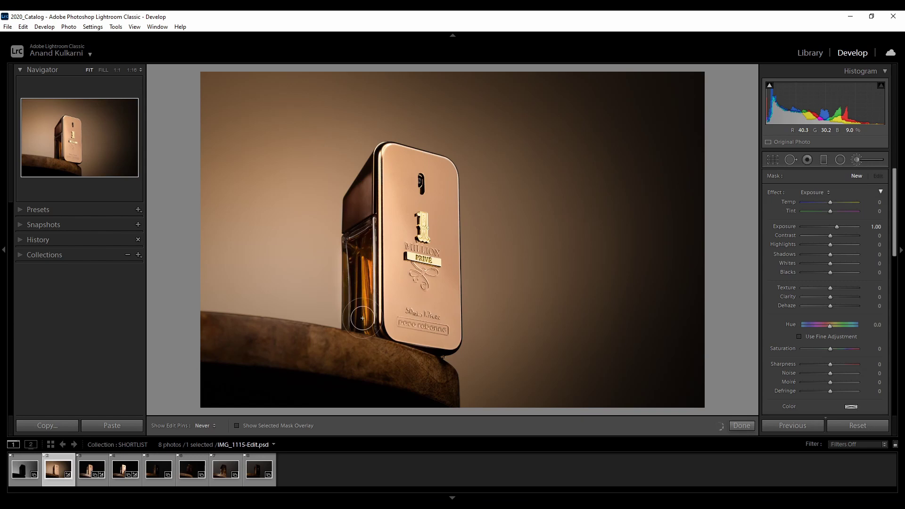
key(h)
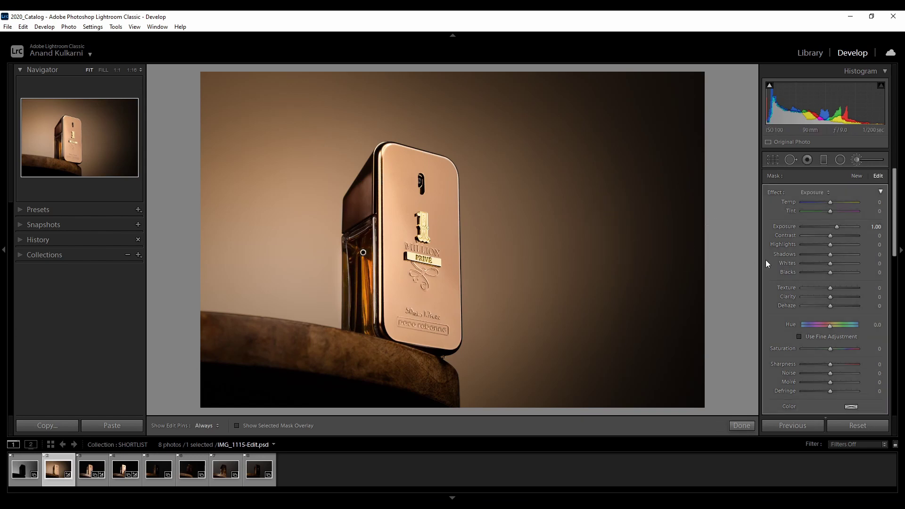
drag(834, 244, 876, 228)
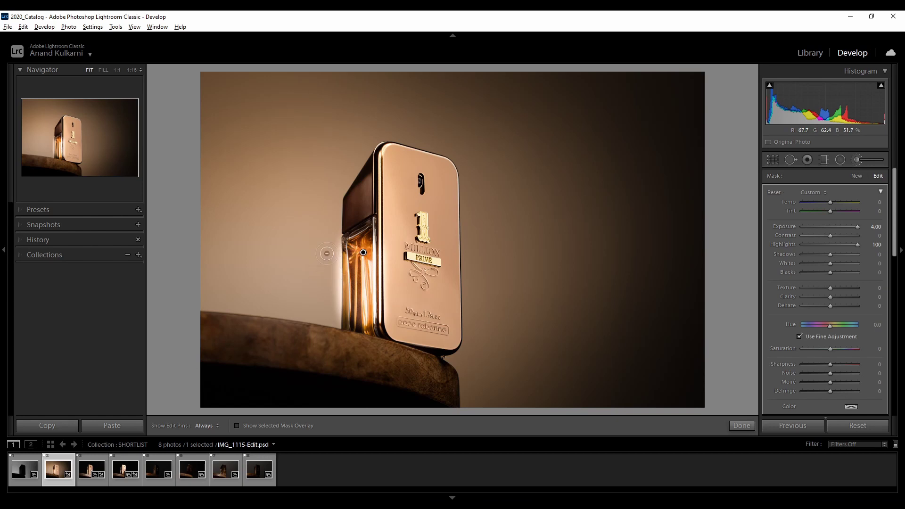
Erase the brush mask where it spills past the glass side's outer edge and onto the bottle's front edge
mouse_move(327, 254)
mouse_down()
mouse_move(332, 310)
mouse_move(335, 235)
mouse_up()
key(h)
mouse_move(385, 257)
mouse_down()
mouse_move(391, 322)
mouse_move(390, 237)
mouse_up()
key(h)
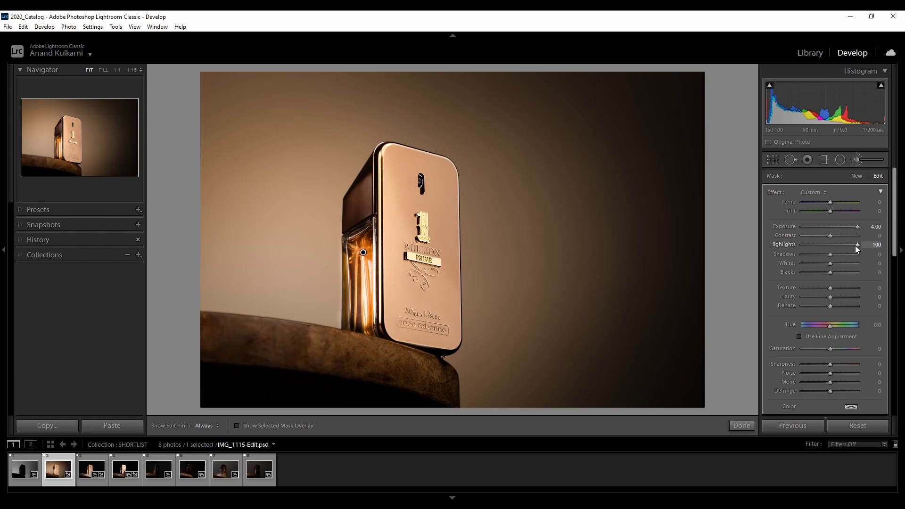
Set the mask's Highlights to -26, Exposure to 2.84 and Clarity to -73, lower its Texture, finish the brush and show the photo's before version
drag(855, 244, 812, 247)
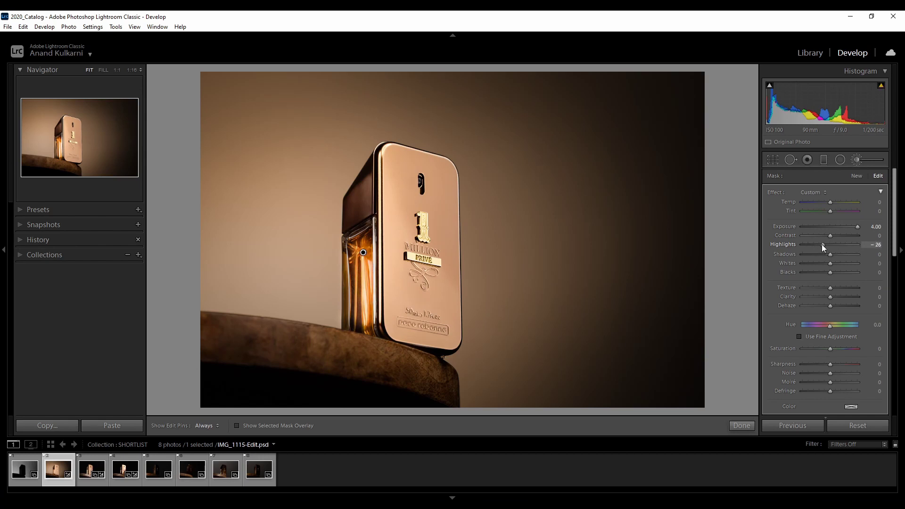
drag(846, 228, 850, 227)
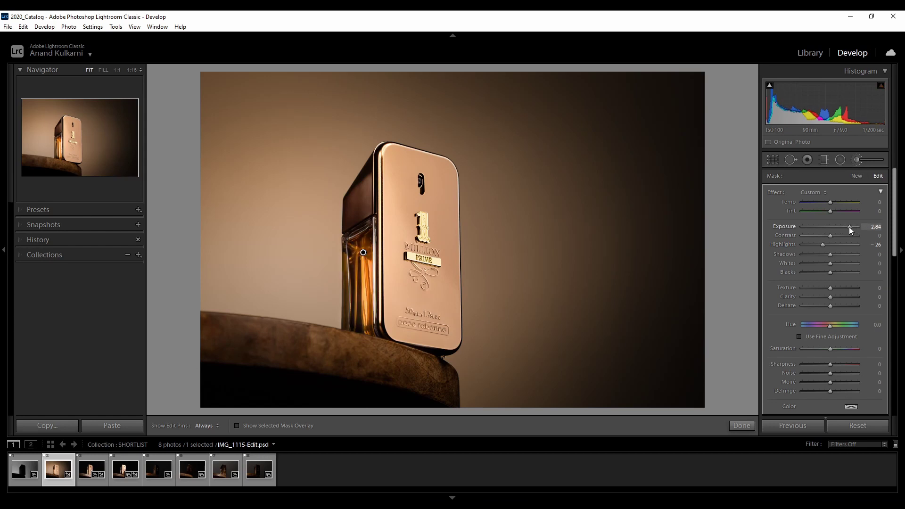
drag(830, 297, 810, 297)
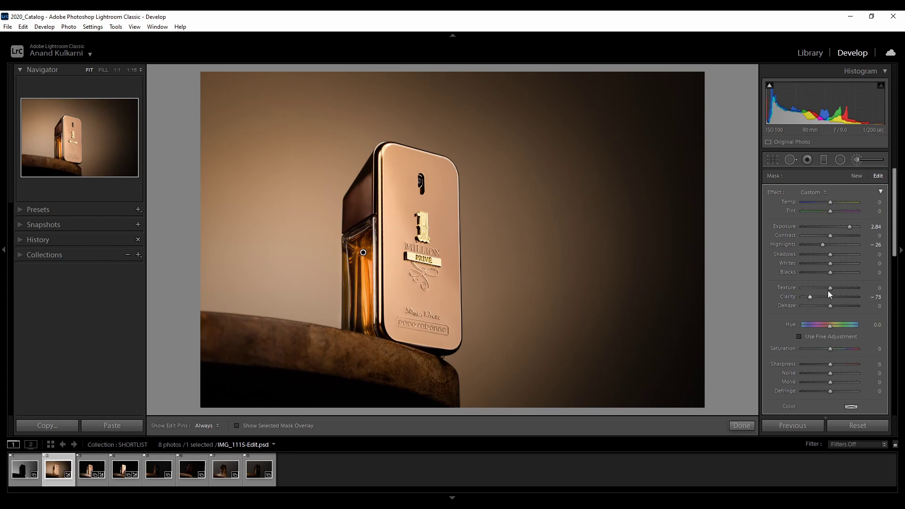
drag(830, 288, 809, 294)
click(742, 426)
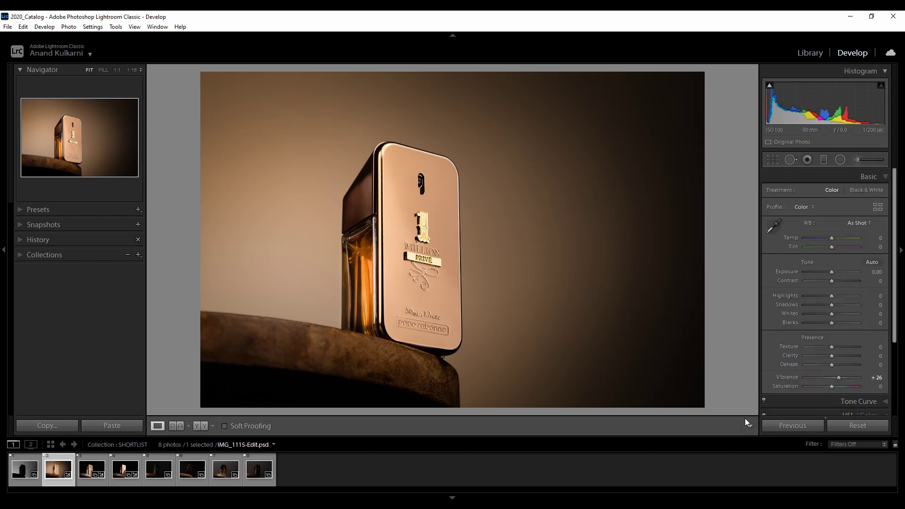
key(backslash)
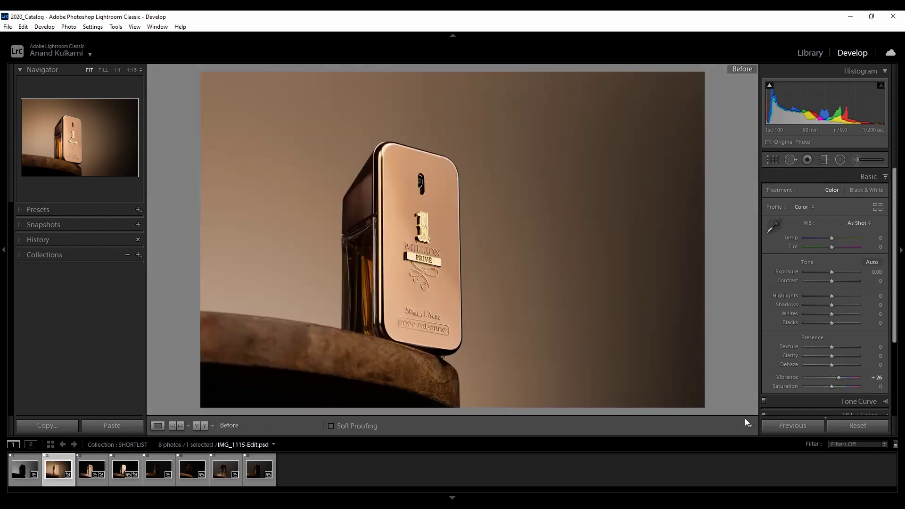